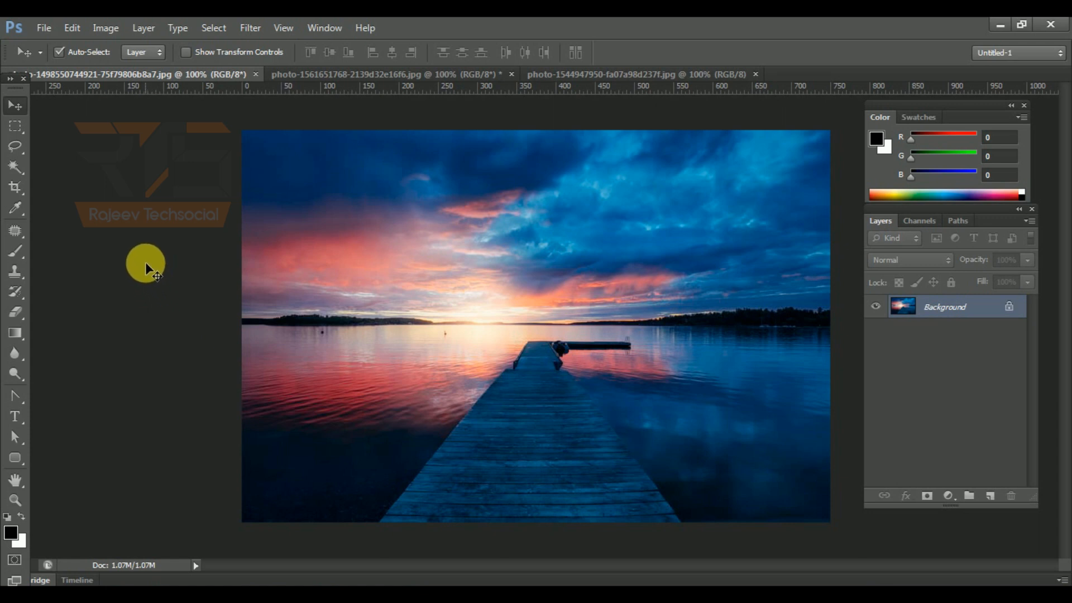
- Hide the Layers panel and show it again, twice in a row
{"action": "key", "text": "F7"}
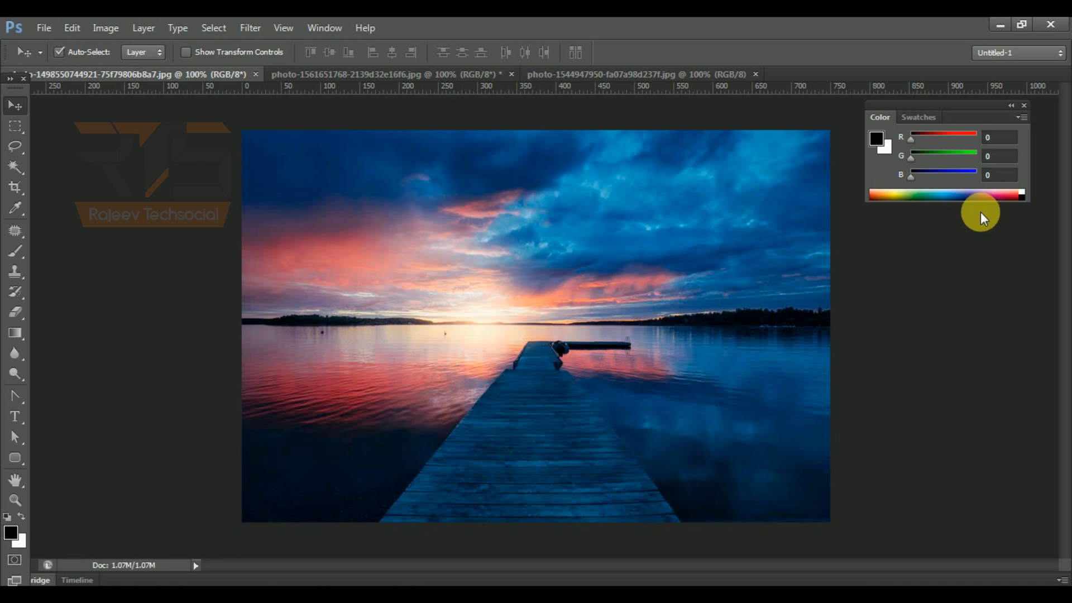
{"action": "key", "text": "F7"}
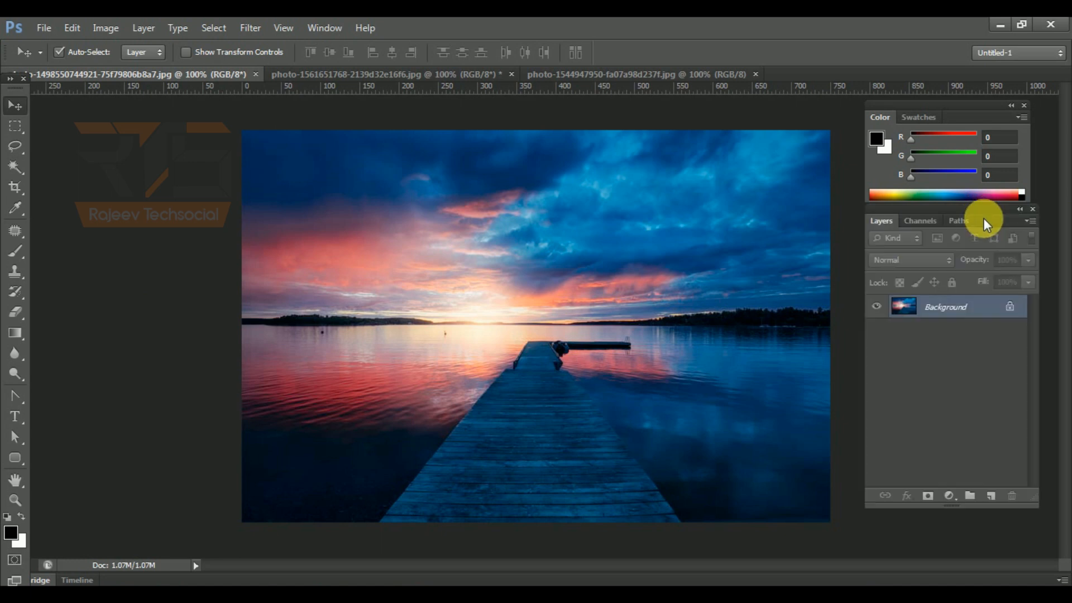
{"action": "left_click", "coordinate": [317, 25]}
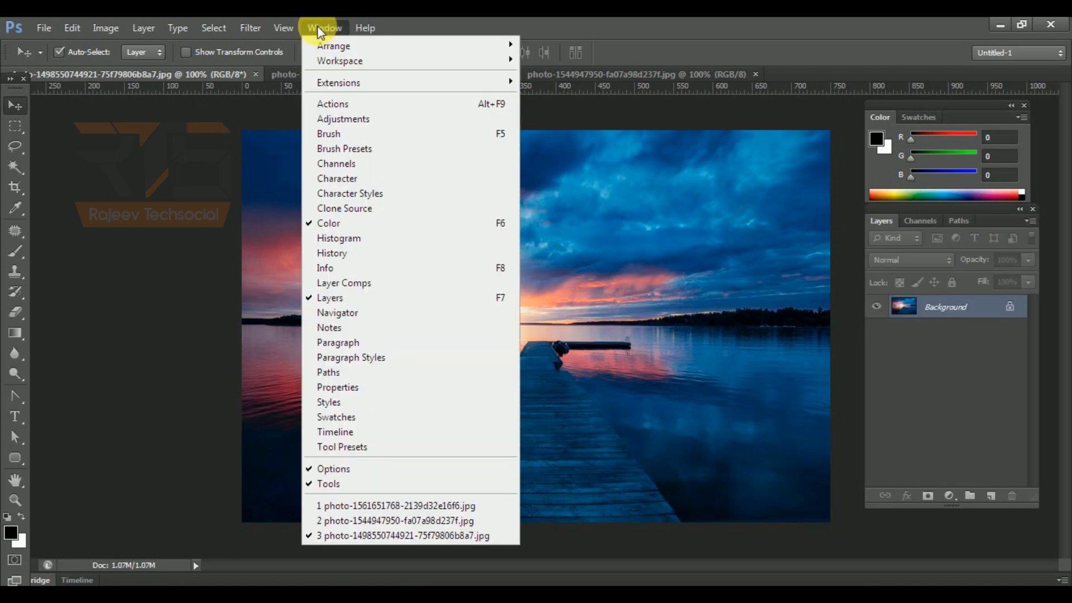
{"action": "left_click", "coordinate": [337, 297]}
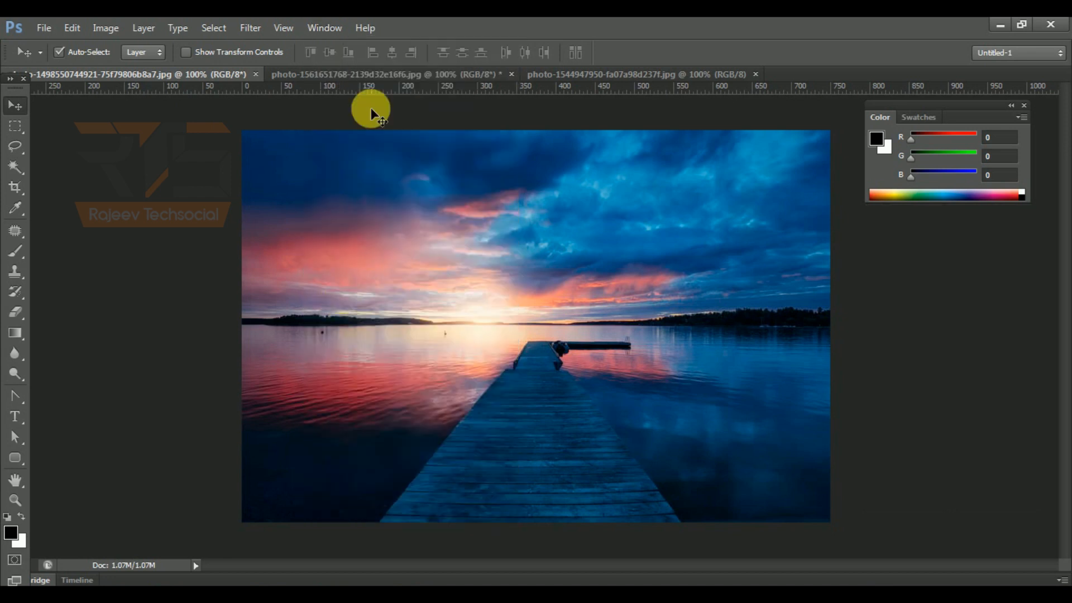
{"action": "left_click", "coordinate": [334, 29]}
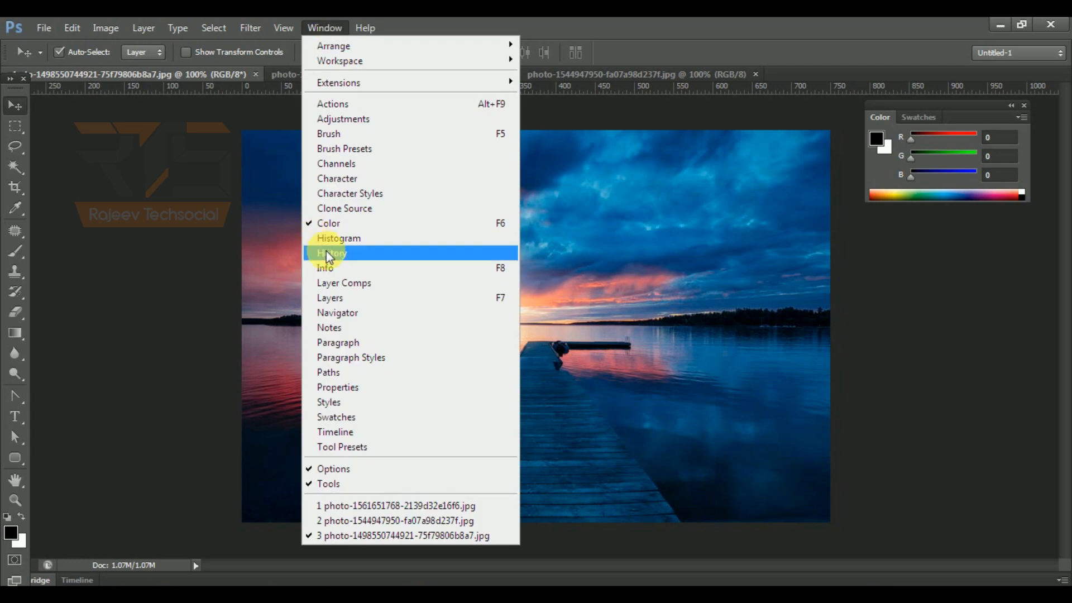
{"action": "left_click", "coordinate": [357, 299]}
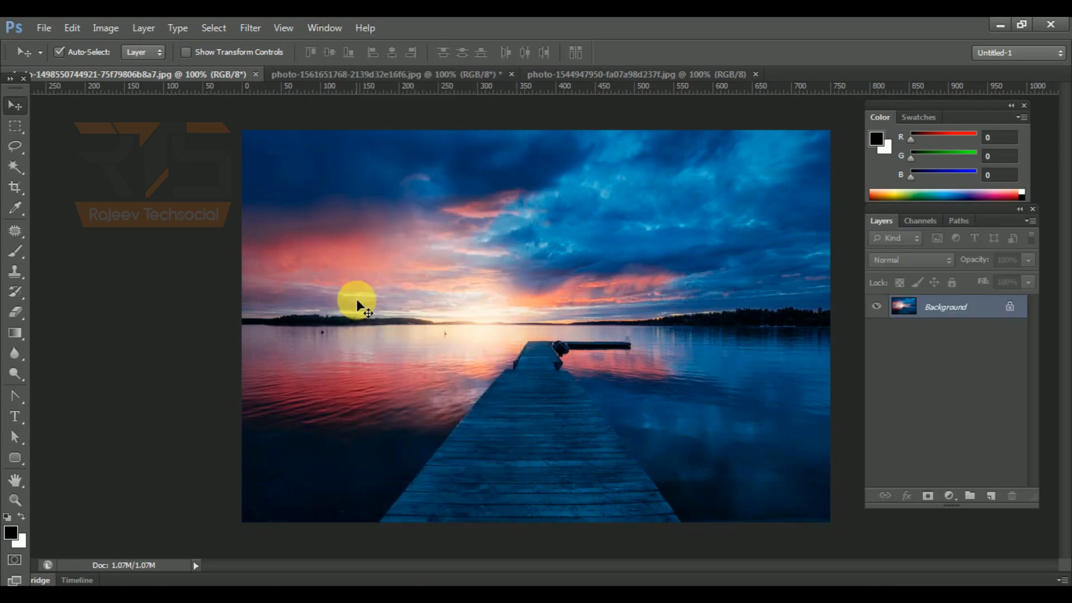
- Dock the Tools panel so it sits beside the document area instead of overlapping it
{"action": "left_click", "coordinate": [323, 26]}
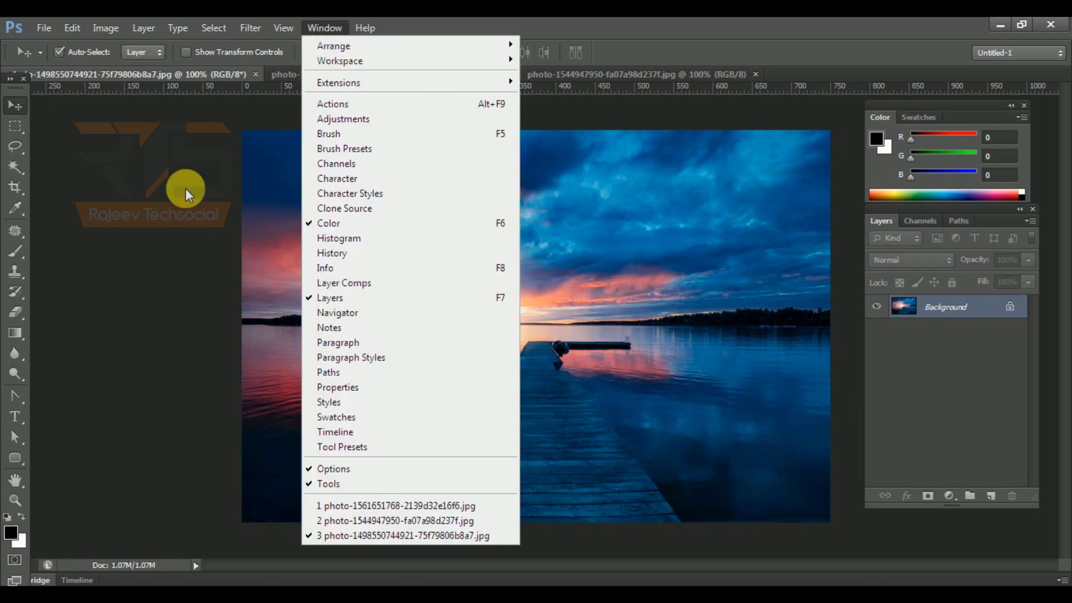
{"action": "left_click", "coordinate": [122, 164]}
{"action": "left_click", "coordinate": [23, 78]}
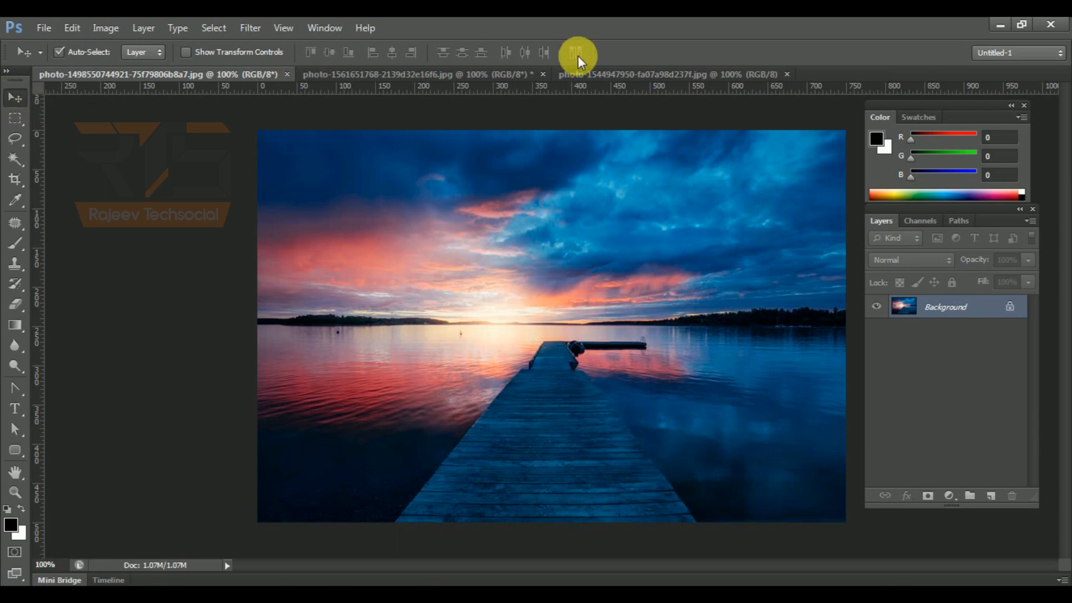
- Hide the Options bar, Tools panel and Layers panel in turn, and restore each of them
{"action": "left_click", "coordinate": [327, 25]}
{"action": "left_click", "coordinate": [349, 470]}
{"action": "left_click", "coordinate": [332, 29]}
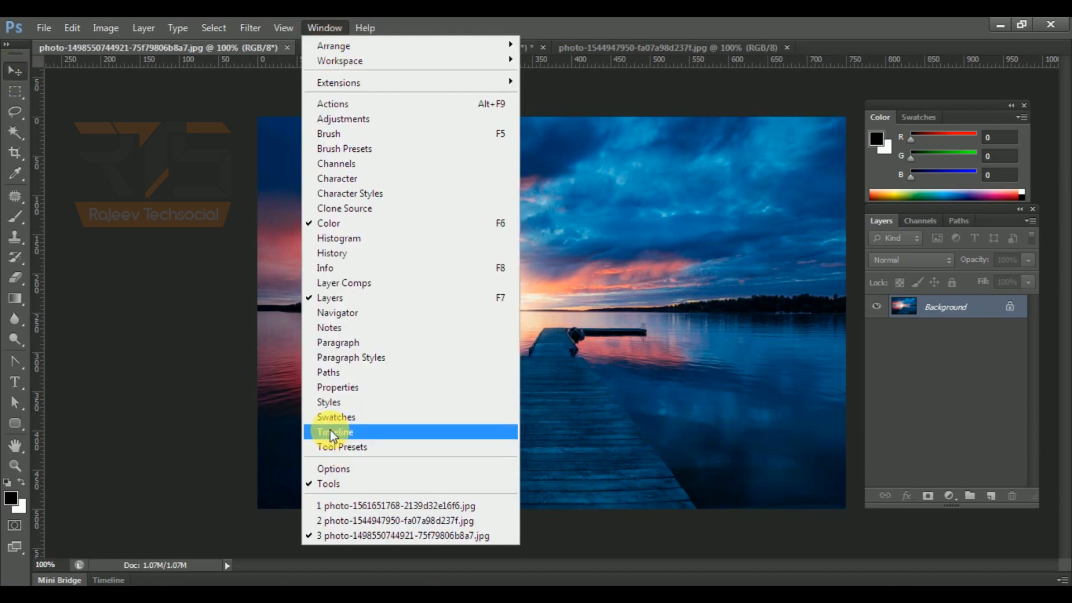
{"action": "left_click", "coordinate": [334, 481]}
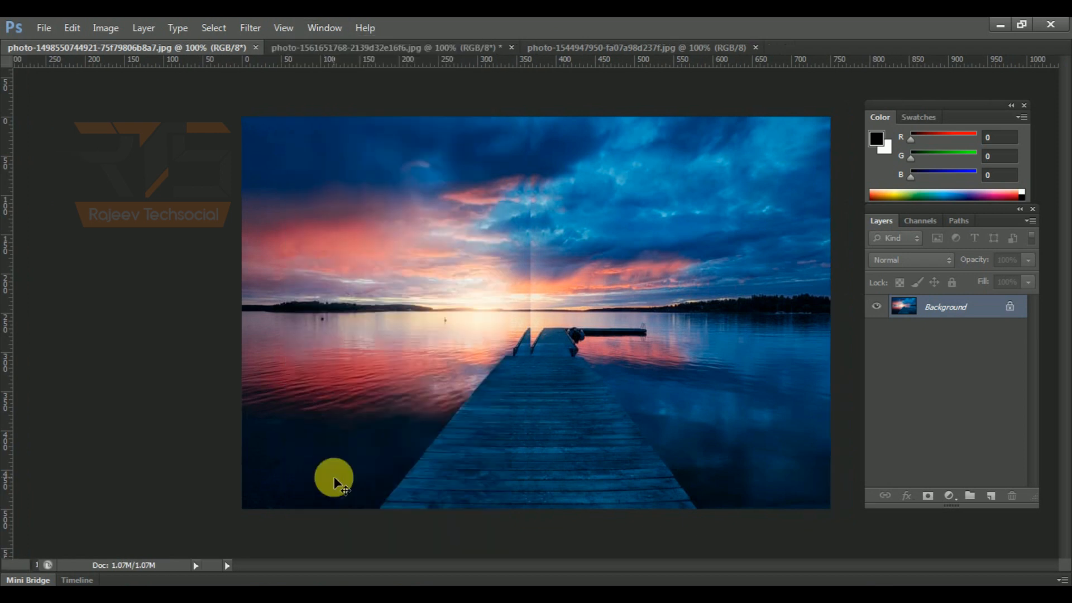
{"action": "left_click", "coordinate": [329, 27]}
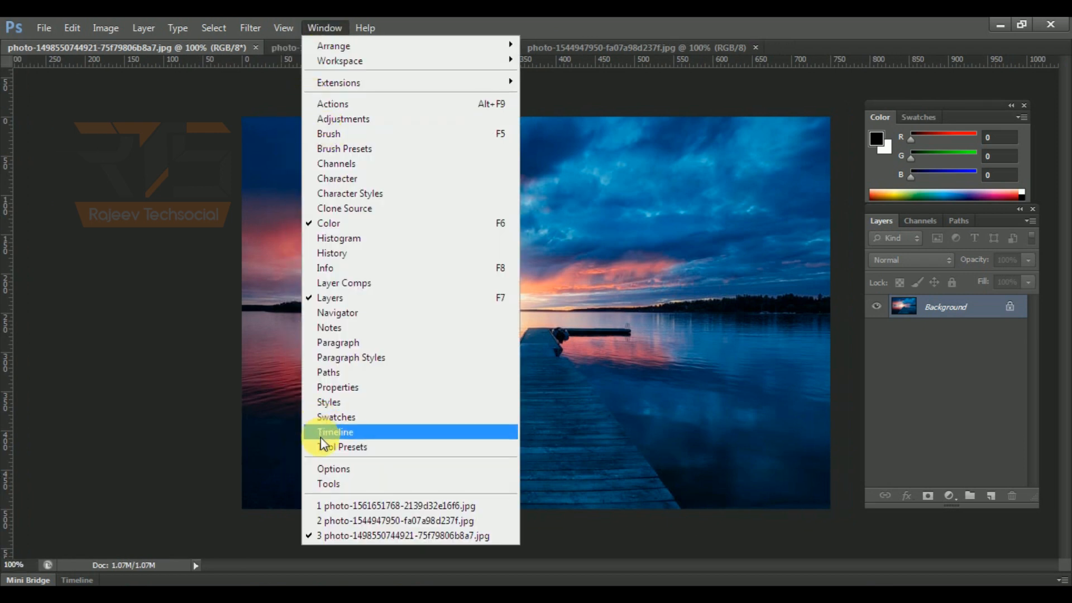
{"action": "left_click", "coordinate": [334, 481]}
{"action": "left_click", "coordinate": [325, 27]}
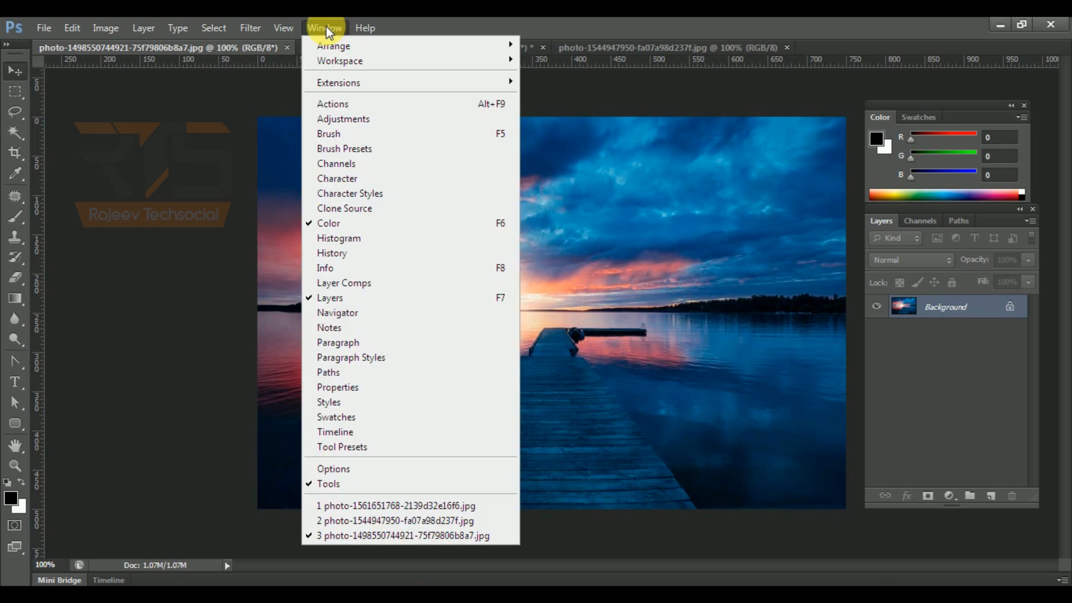
{"action": "left_click", "coordinate": [327, 469]}
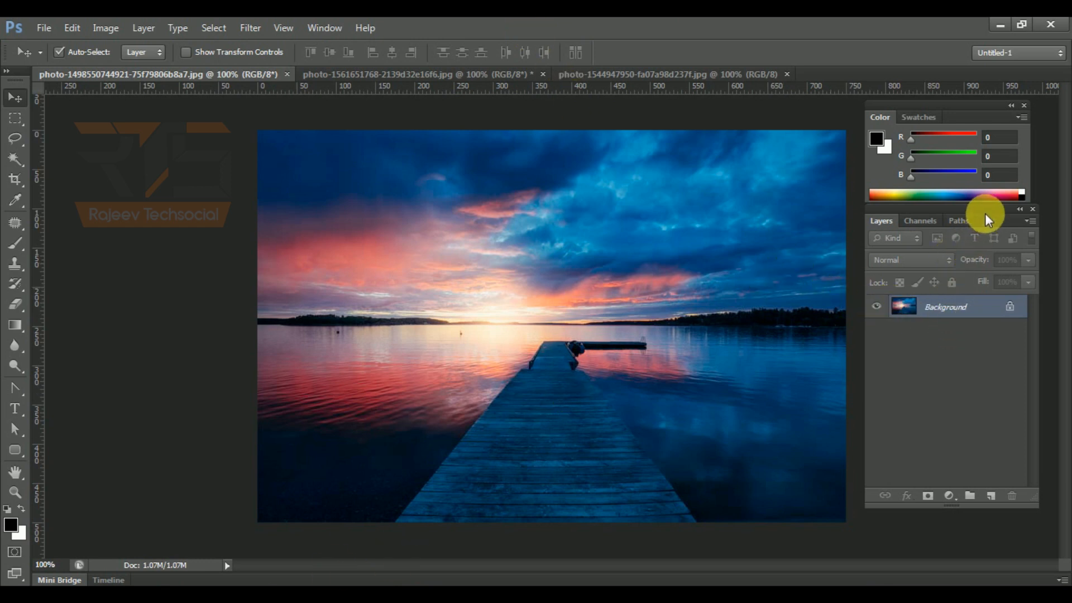
{"action": "key", "text": "F7"}
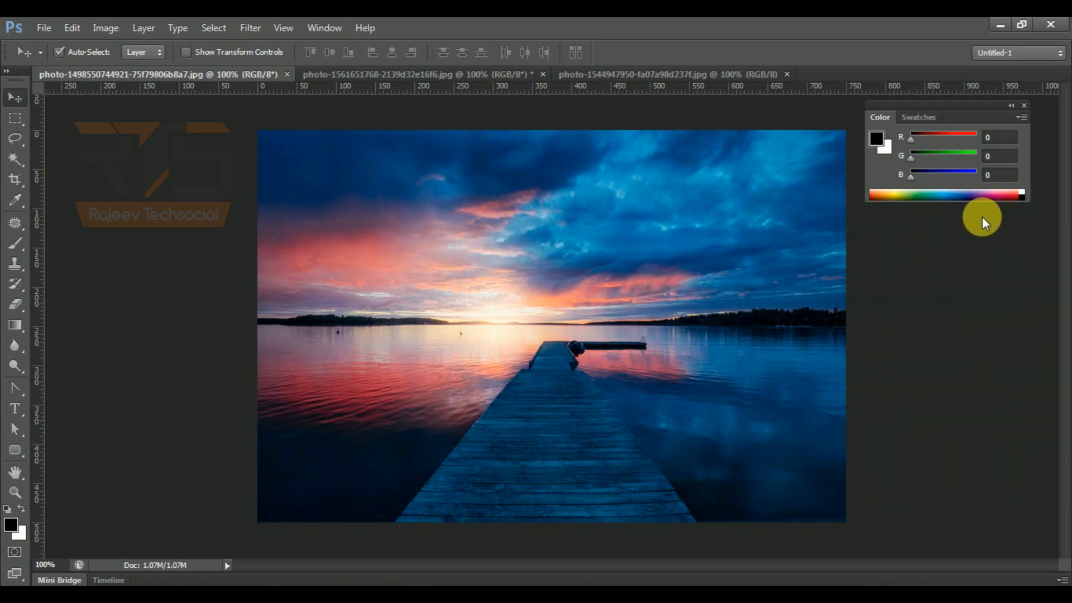
{"action": "key", "text": "F7"}
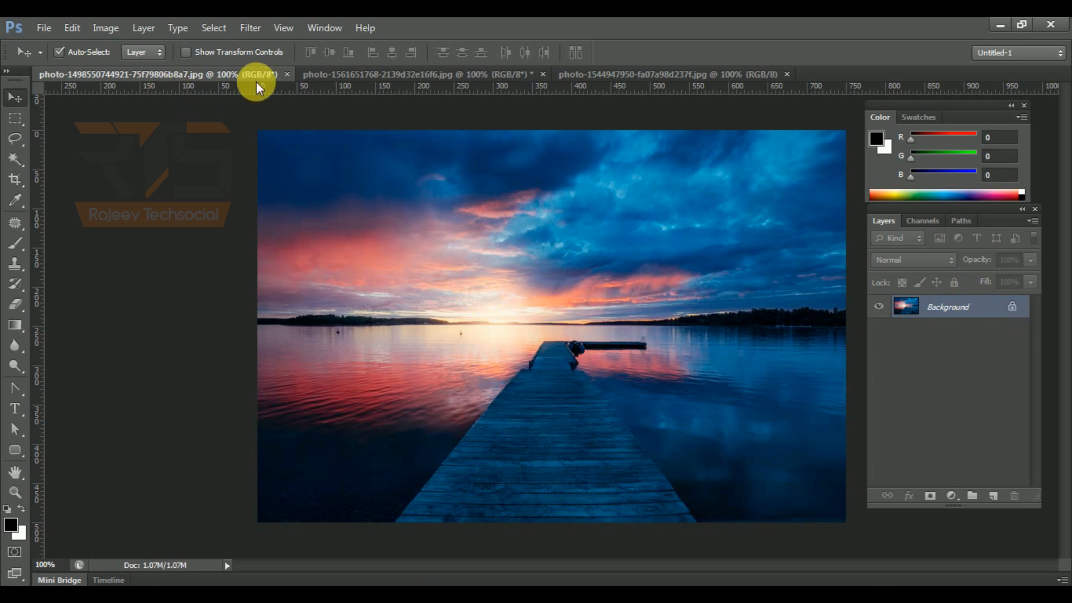
{"action": "left_click", "coordinate": [287, 74]}
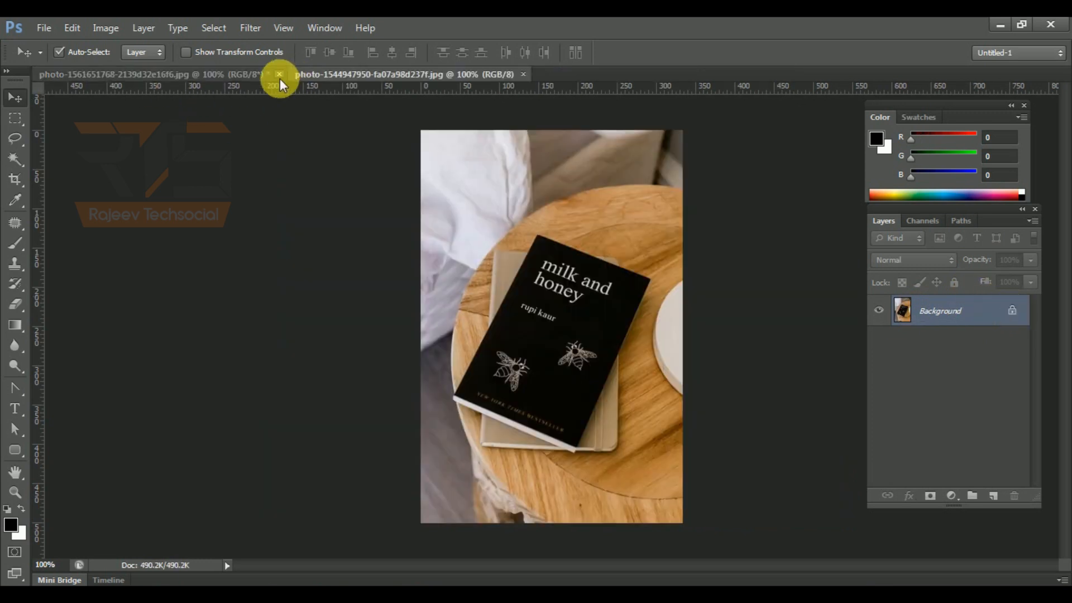
{"action": "left_click", "coordinate": [41, 30]}
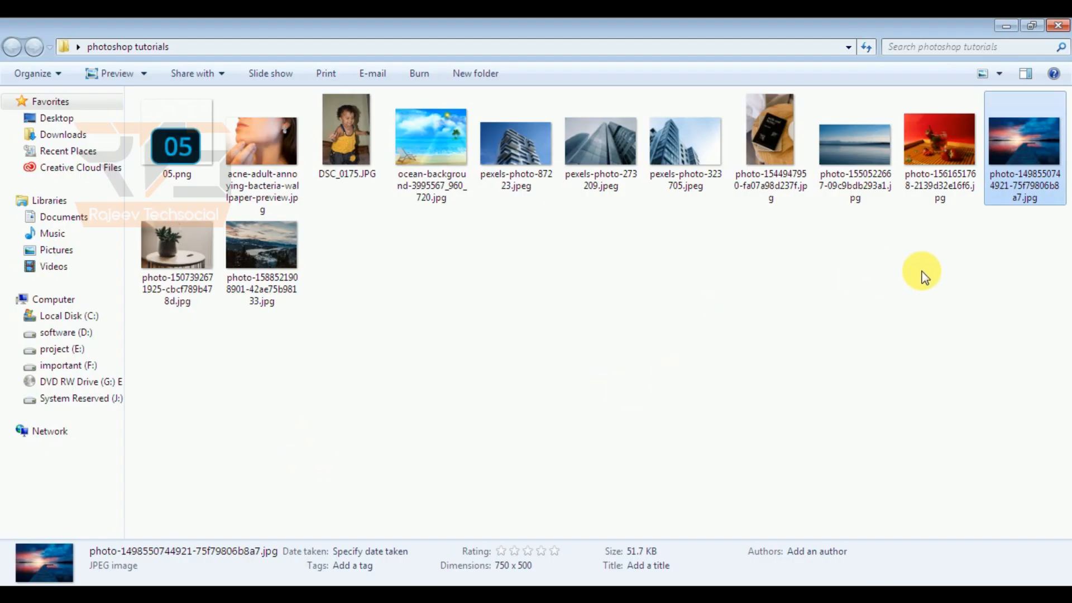
{"action": "left_click_drag", "start_coordinate": [1011, 156], "coordinate": [586, 81]}
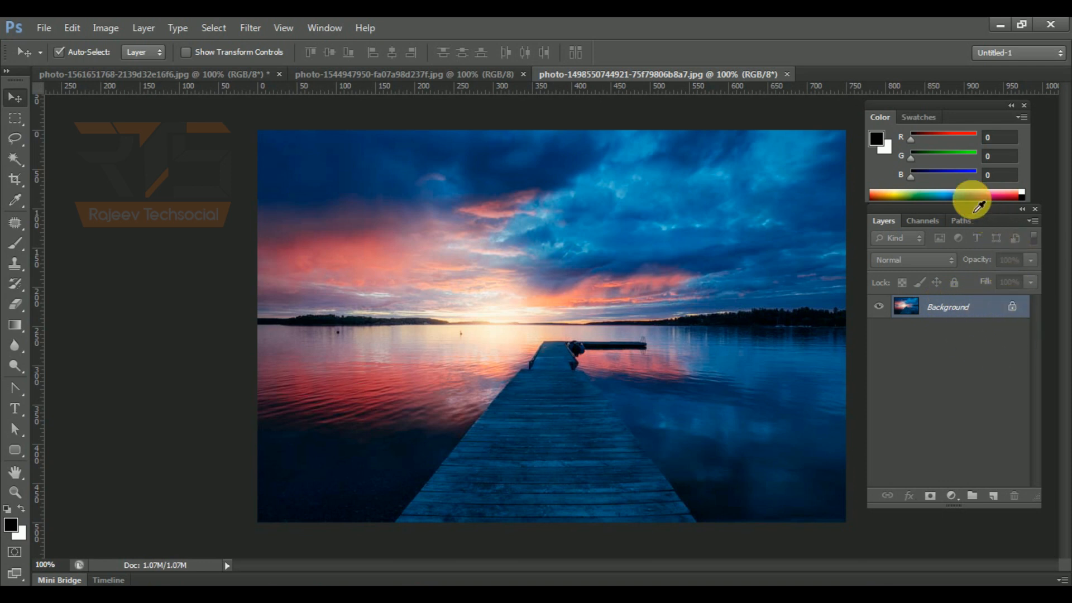
- Toggle the Layers panel off and back on for the reopened photo
{"action": "key", "text": "F7"}
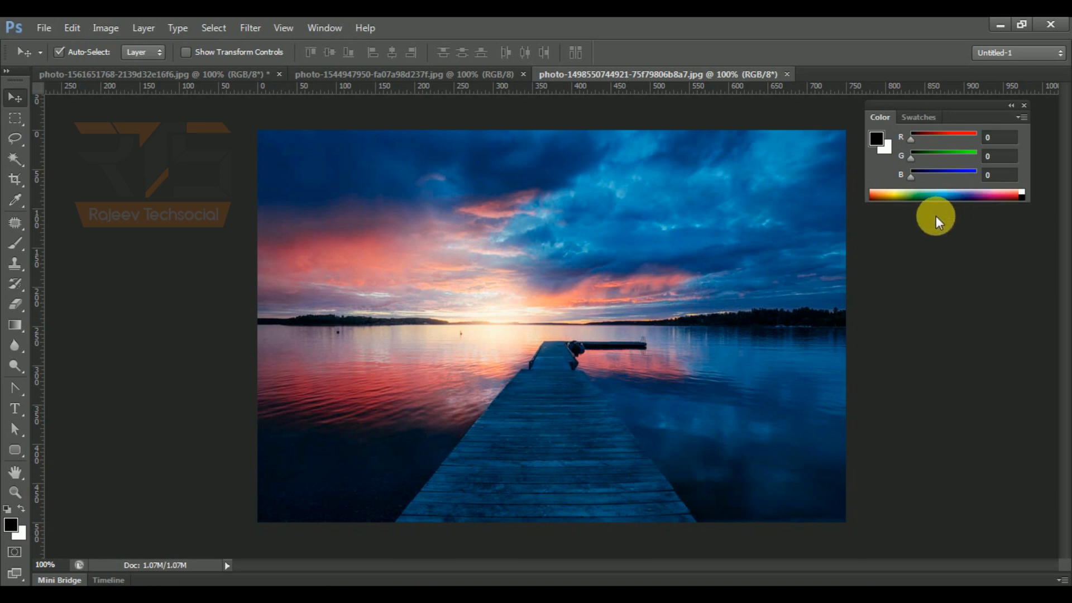
{"action": "key", "text": "F7"}
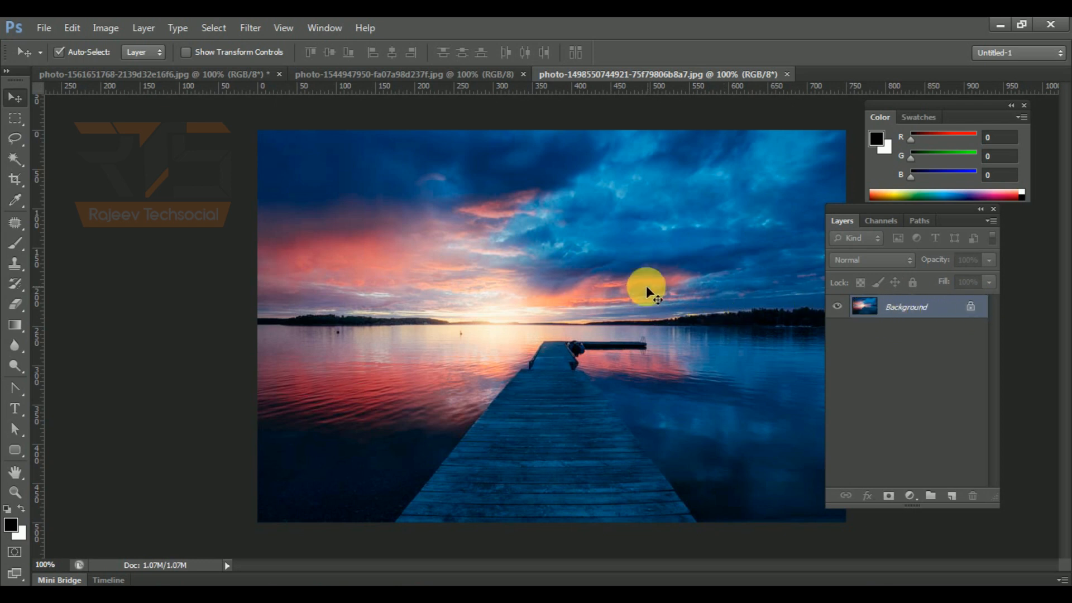
- Try to move the locked Background layer across the canvas with the Move tool
{"action": "left_click_drag", "start_coordinate": [645, 286], "coordinate": [398, 254]}
{"action": "left_click", "coordinate": [505, 248]}
{"action": "left_click", "coordinate": [292, 505]}
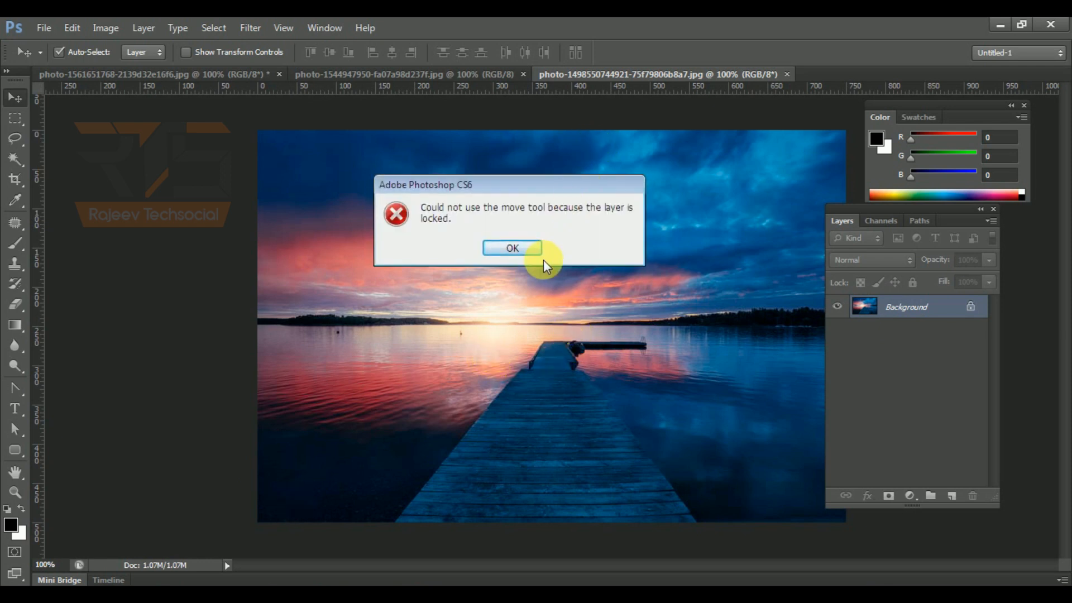
{"action": "left_click", "coordinate": [526, 246]}
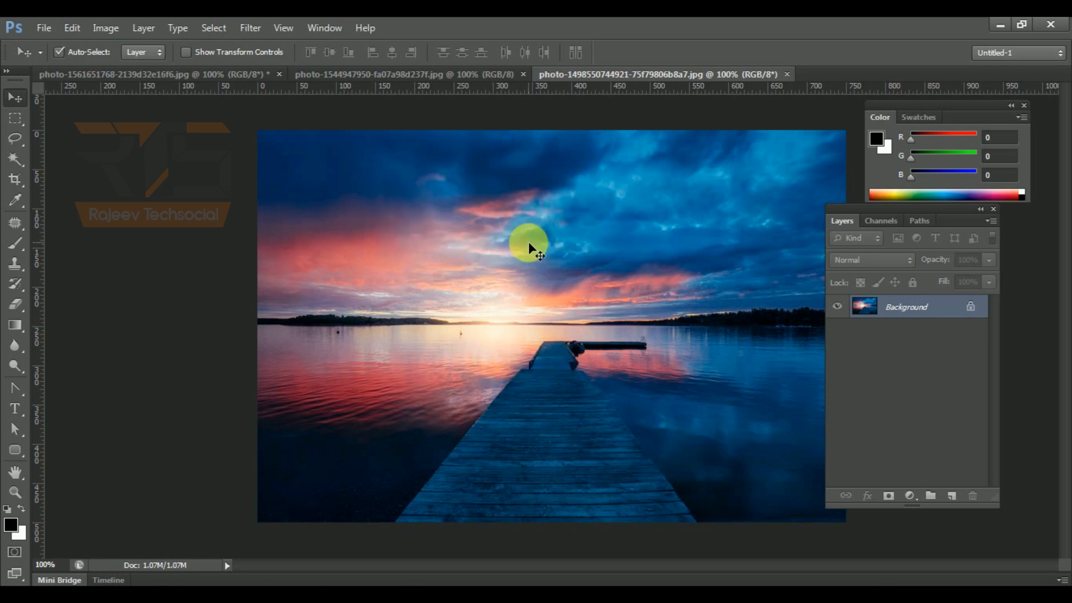
- Convert the locked Background into a regular layer, keeping the name Layer 0, Normal mode and 100% opacity
{"action": "double_click", "coordinate": [919, 312]}
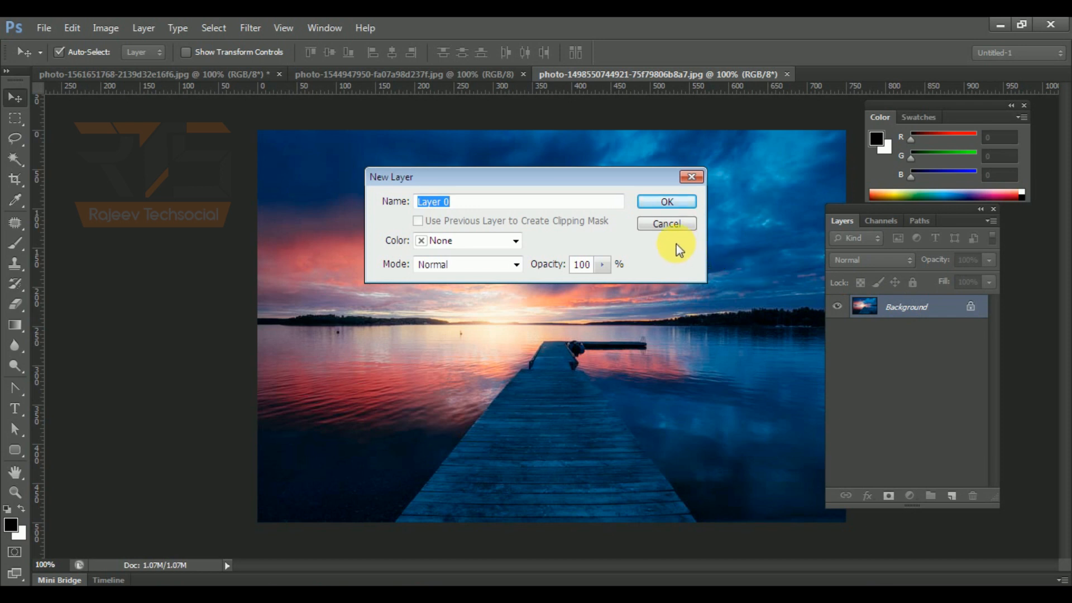
{"action": "left_click", "coordinate": [671, 212]}
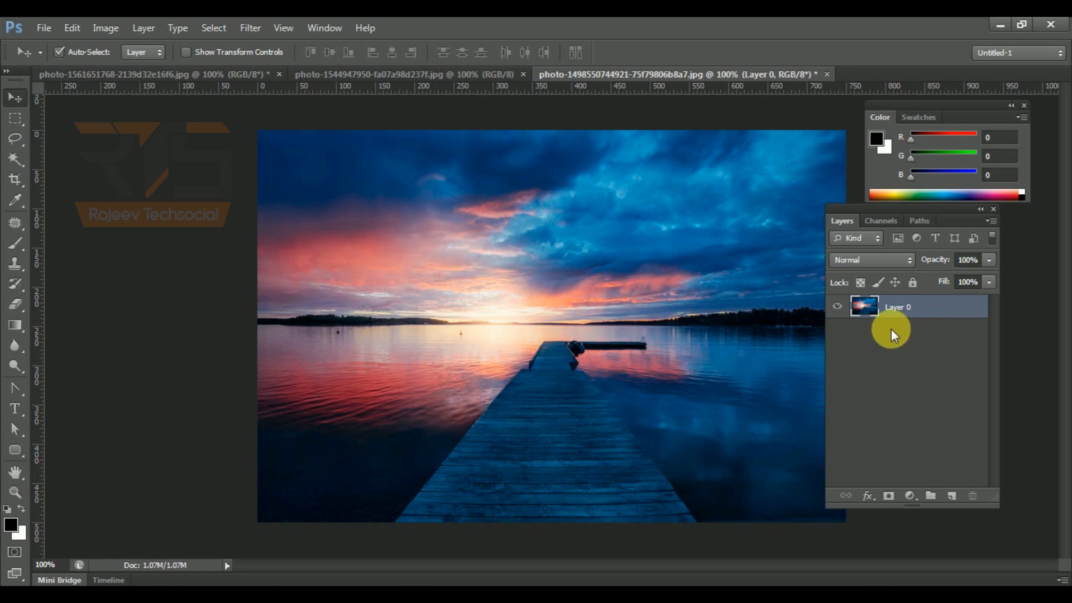
- Switch Layer 0's visibility off and on repeatedly to compare the canvas with and without the photo
{"action": "left_click", "coordinate": [836, 305]}
{"action": "left_click", "coordinate": [840, 307]}
{"action": "left_click", "coordinate": [839, 307]}
{"action": "left_click", "coordinate": [839, 307]}
{"action": "left_click", "coordinate": [840, 307]}
{"action": "left_click", "coordinate": [840, 307]}
{"action": "left_click", "coordinate": [840, 307]}
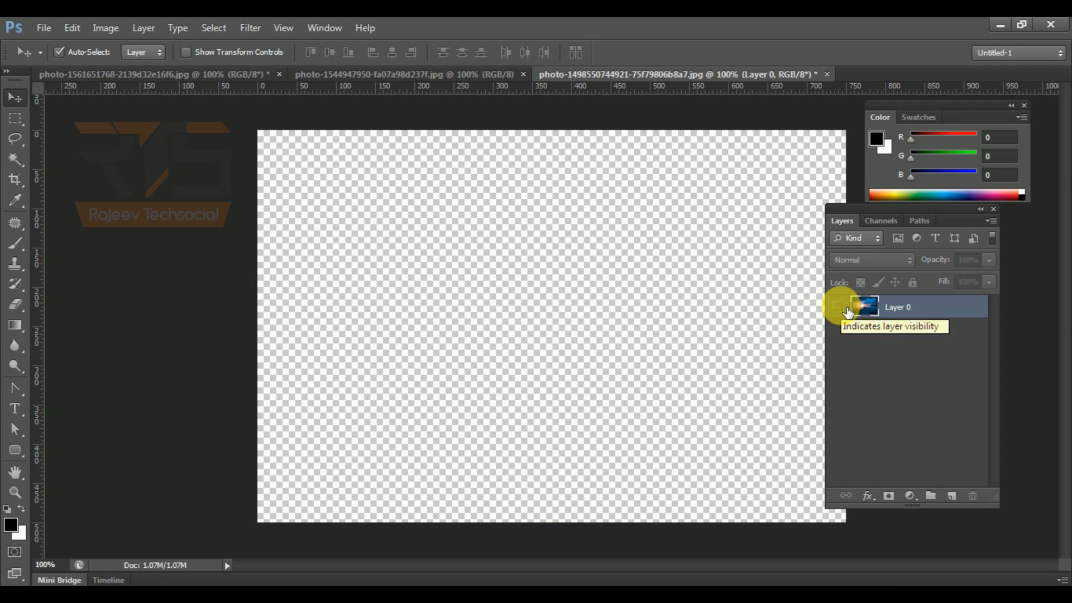
{"action": "left_click", "coordinate": [514, 239]}
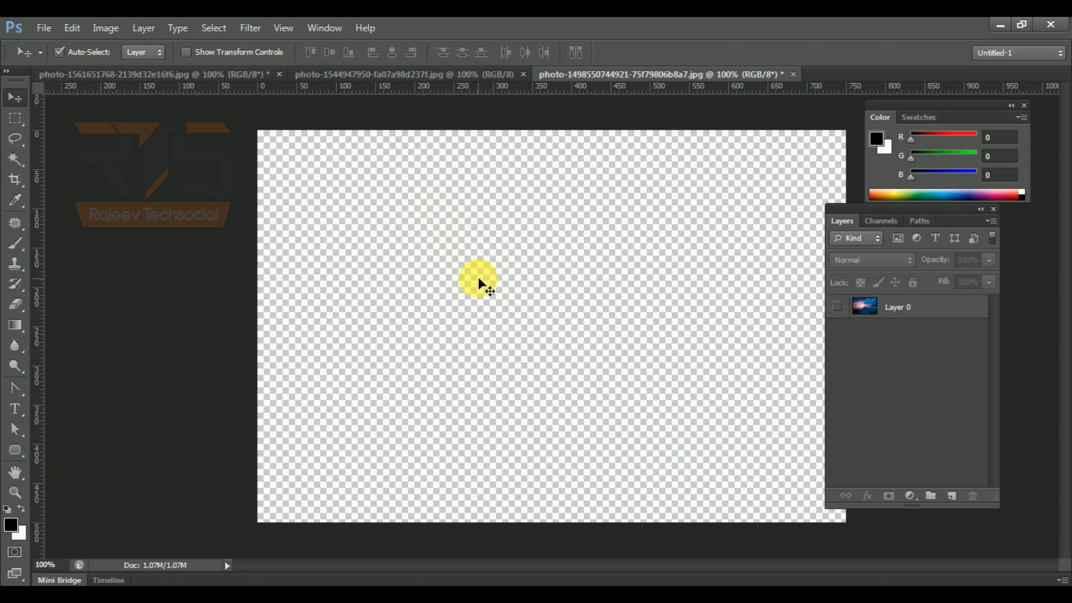
{"action": "left_click", "coordinate": [837, 306]}
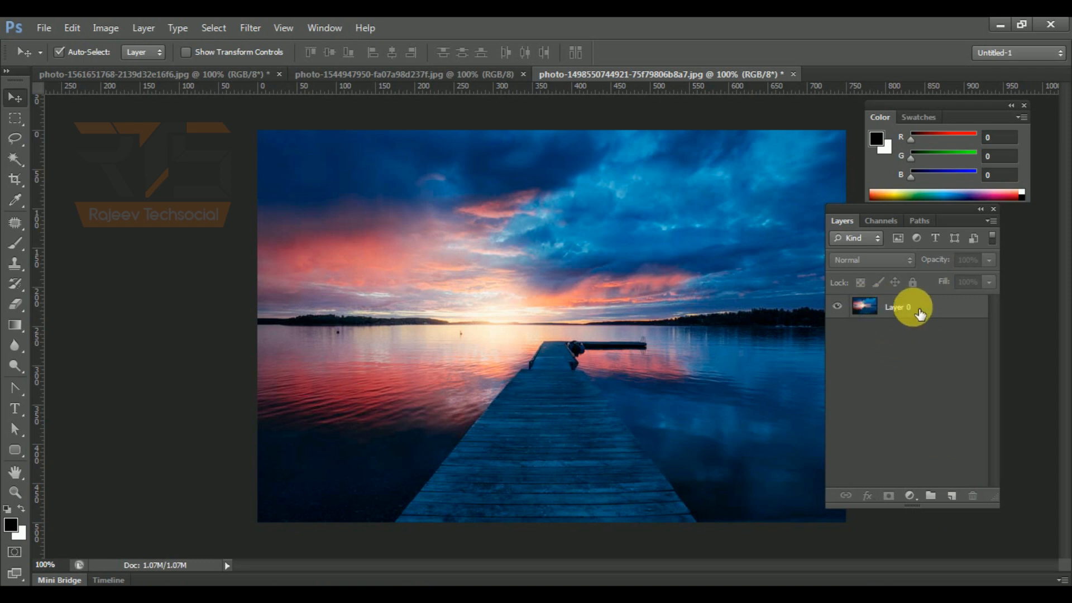
- Select Layer 0 and add a new empty layer above it
{"action": "left_click", "coordinate": [878, 316]}
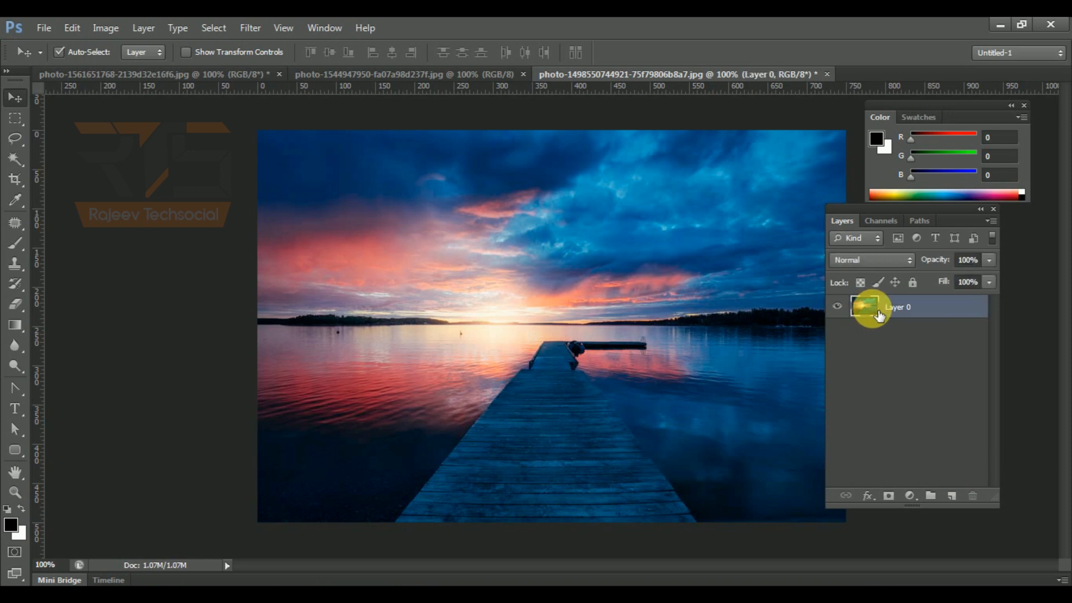
{"action": "left_click", "coordinate": [951, 495]}
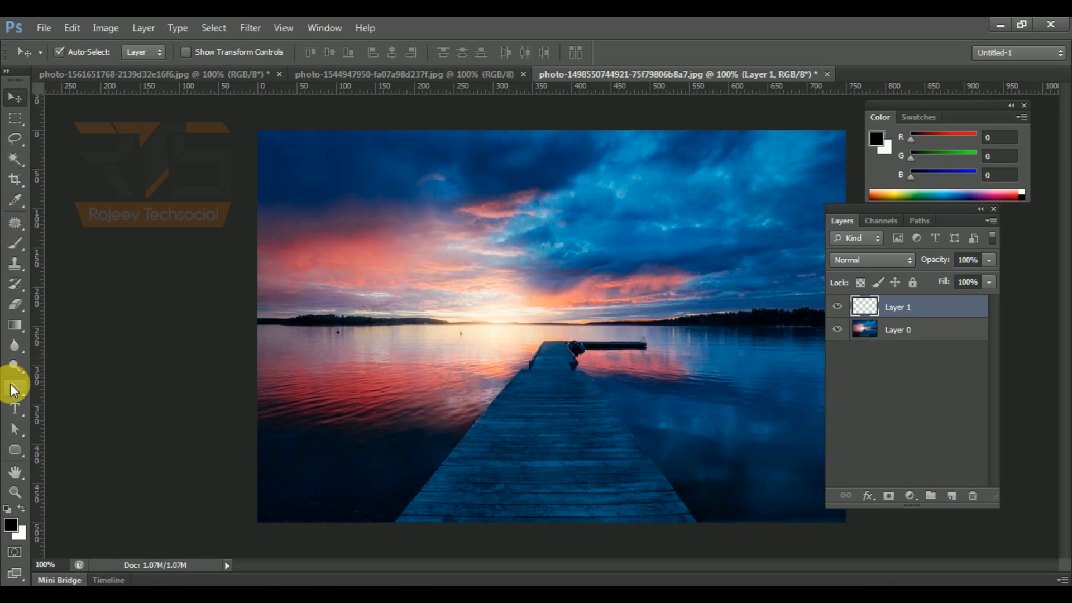
- Draw a circular selection about 195 px across over the sky with the Elliptical Marquee tool
{"action": "left_click", "coordinate": [12, 117]}
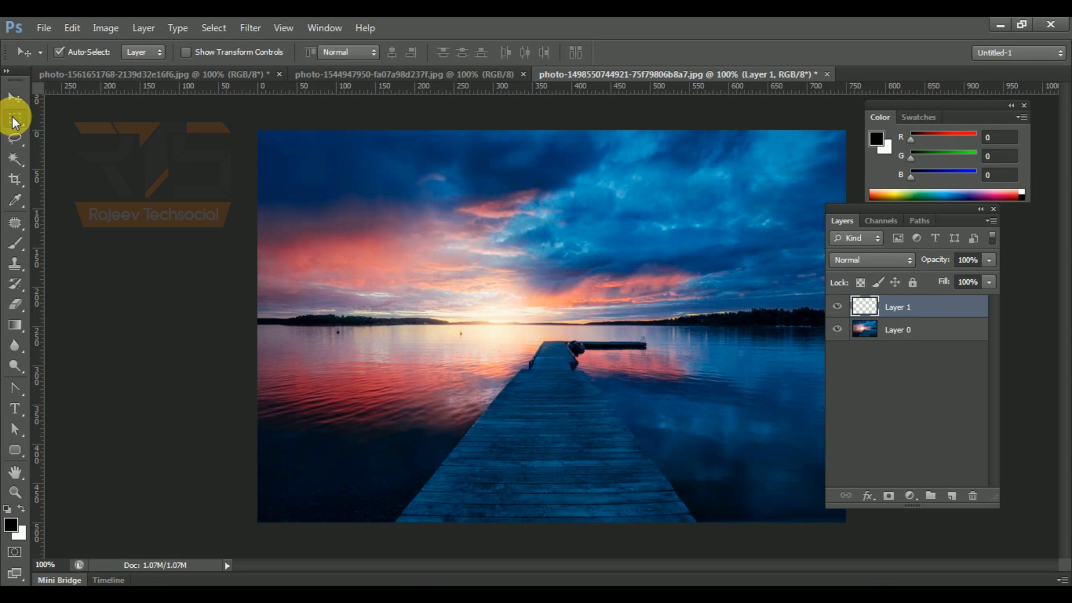
{"action": "left_click", "coordinate": [116, 129]}
{"action": "left_click_drag", "start_coordinate": [402, 153], "coordinate": [557, 338]}
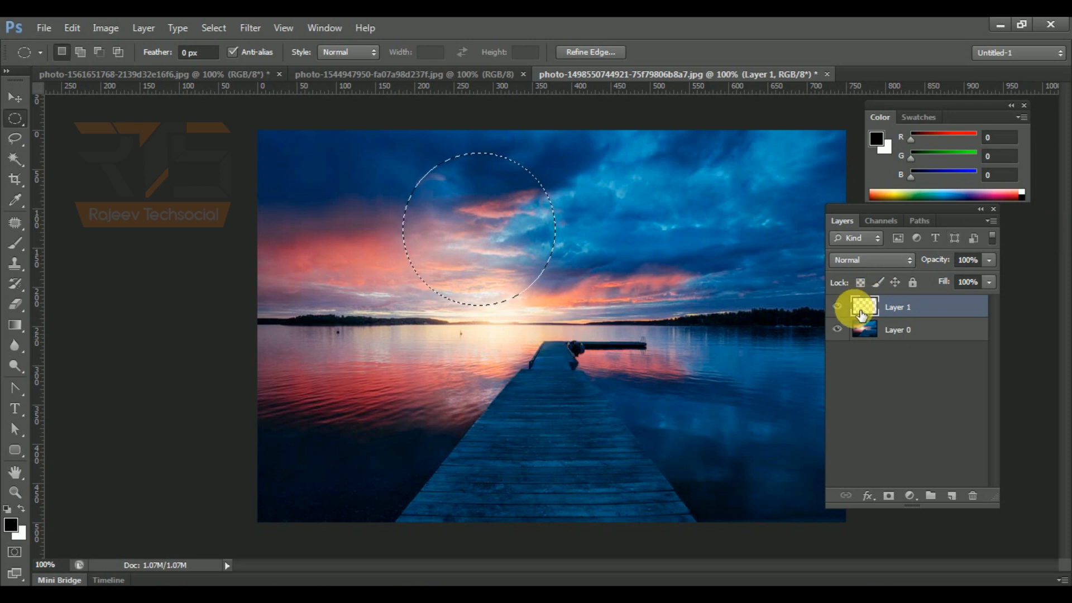
- Fill the circular selection on Layer 1 with the black foreground colour, 000000
{"action": "left_click", "coordinate": [12, 526]}
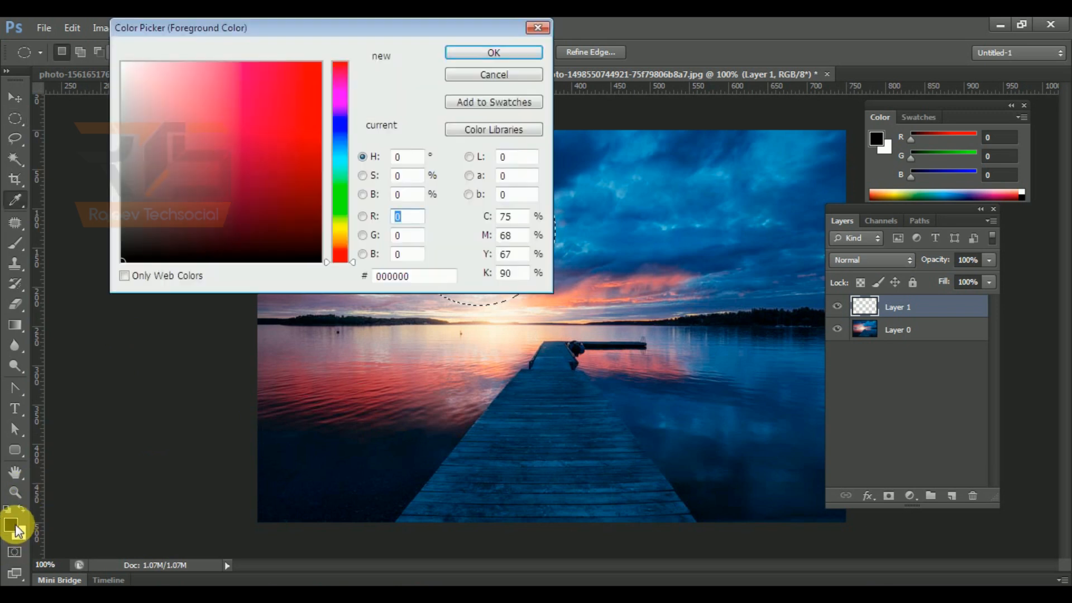
{"action": "left_click", "coordinate": [499, 52]}
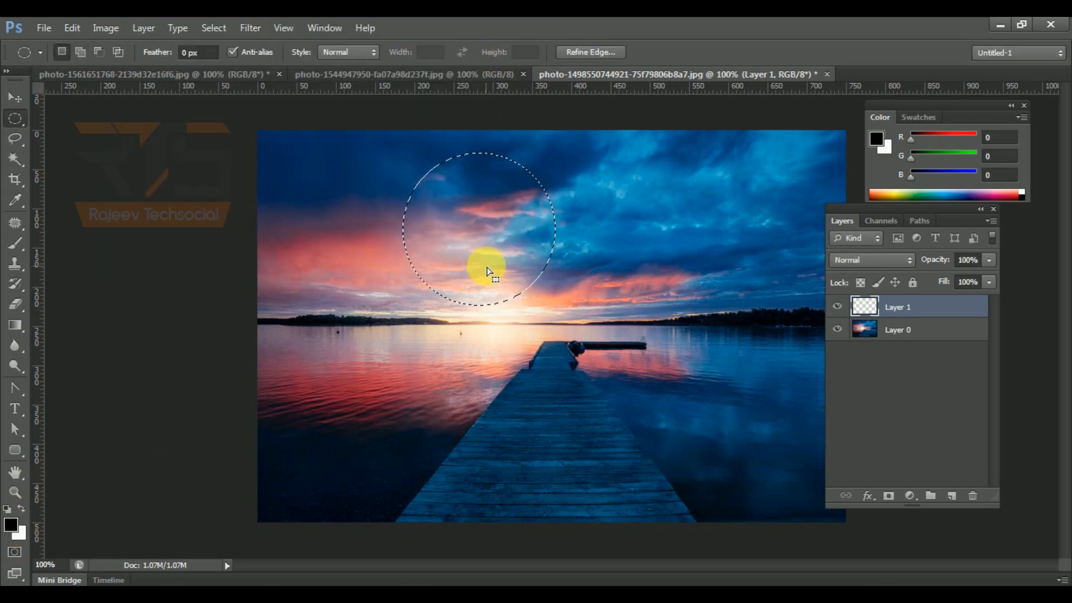
{"action": "key", "text": "alt+BackSpace"}
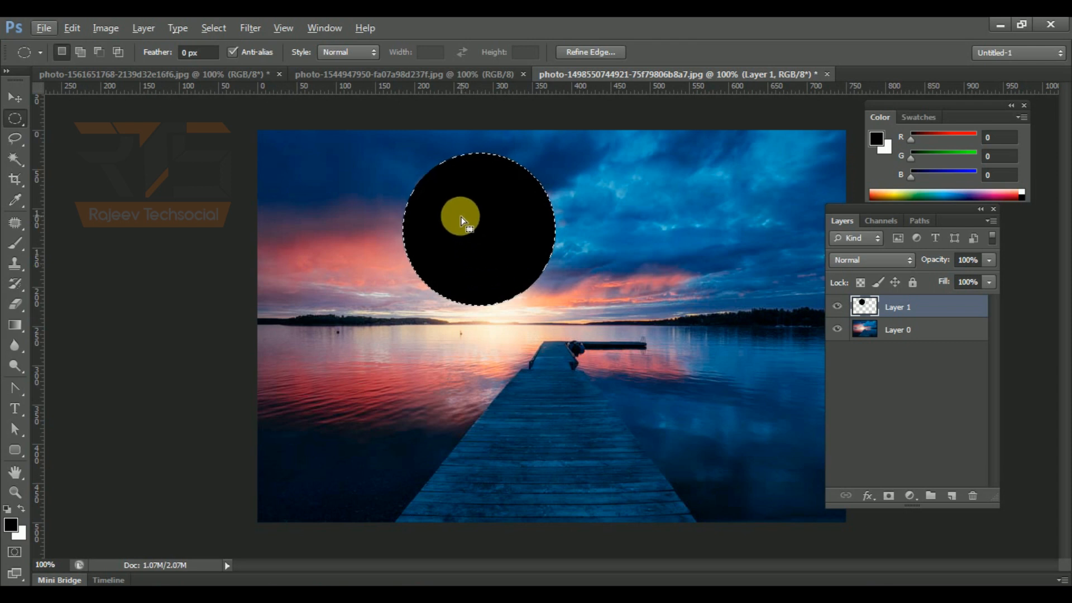
- Move the black circle down about 75 px with the Move tool so it overlaps the horizon
{"action": "left_click", "coordinate": [11, 99]}
{"action": "left_click_drag", "start_coordinate": [462, 220], "coordinate": [464, 284]}
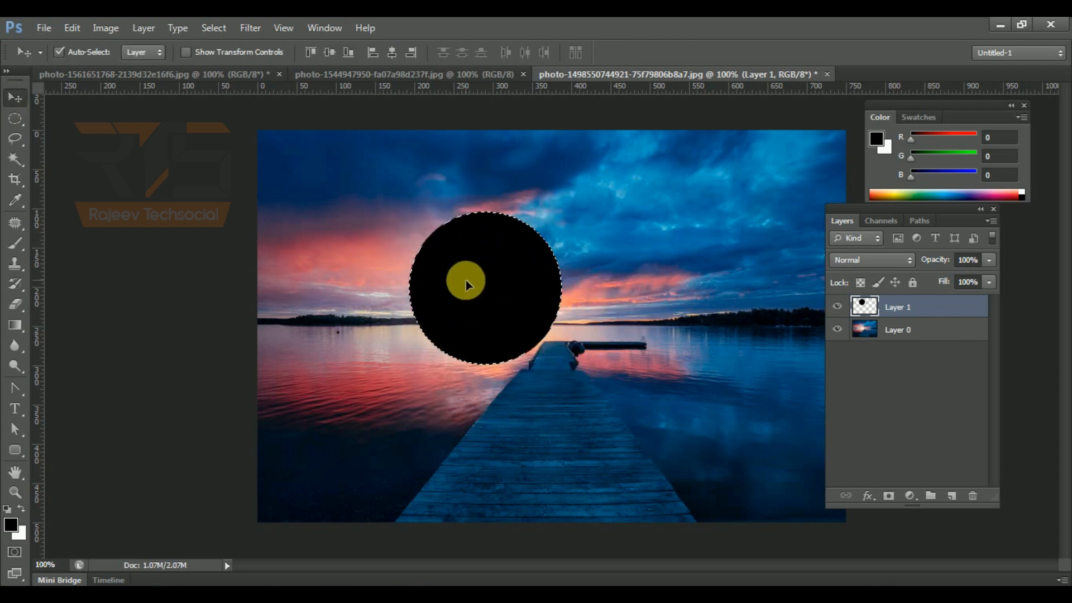
- Deselect the circular selection and move the black circle about 105 px left and 30 px up
{"action": "key", "text": "ctrl+d"}
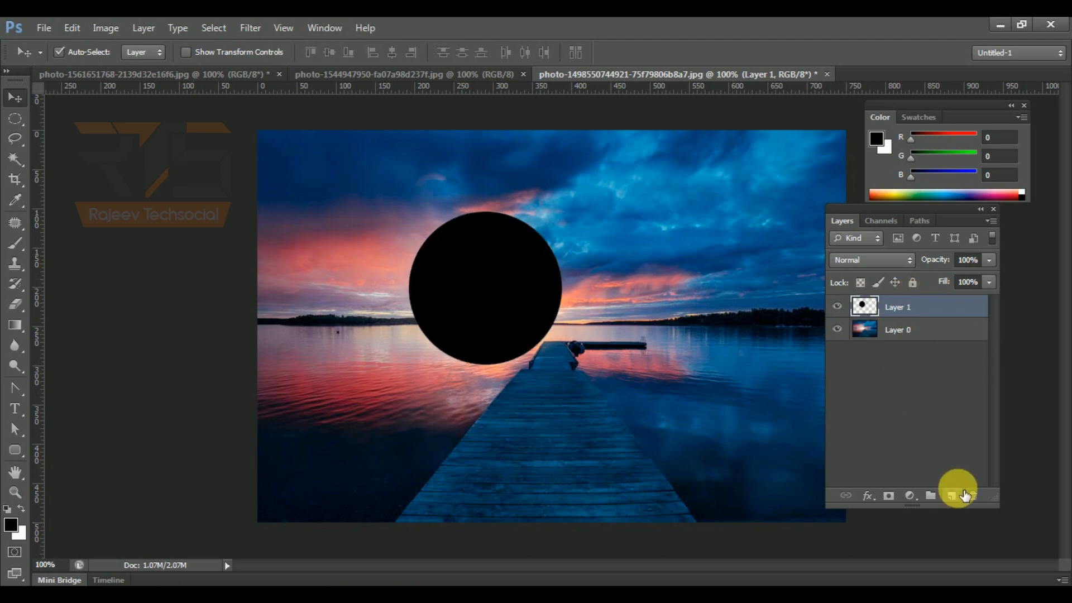
{"action": "left_click_drag", "start_coordinate": [478, 228], "coordinate": [424, 266]}
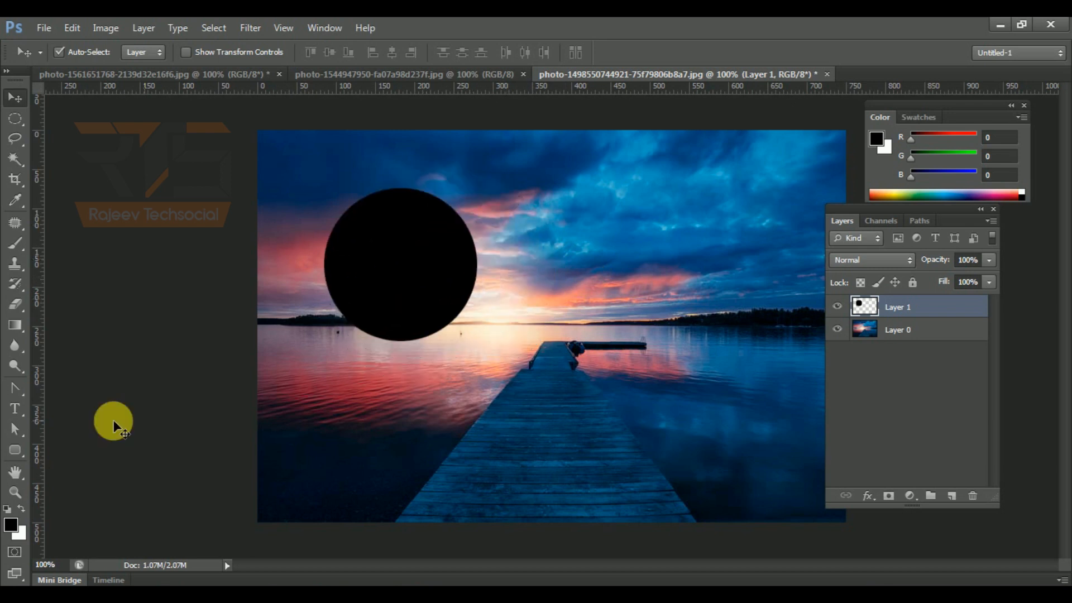
- Bring the strawberry drink photo into the sunset document with the Move tool and position it over the scene's right half
{"action": "left_click", "coordinate": [15, 449]}
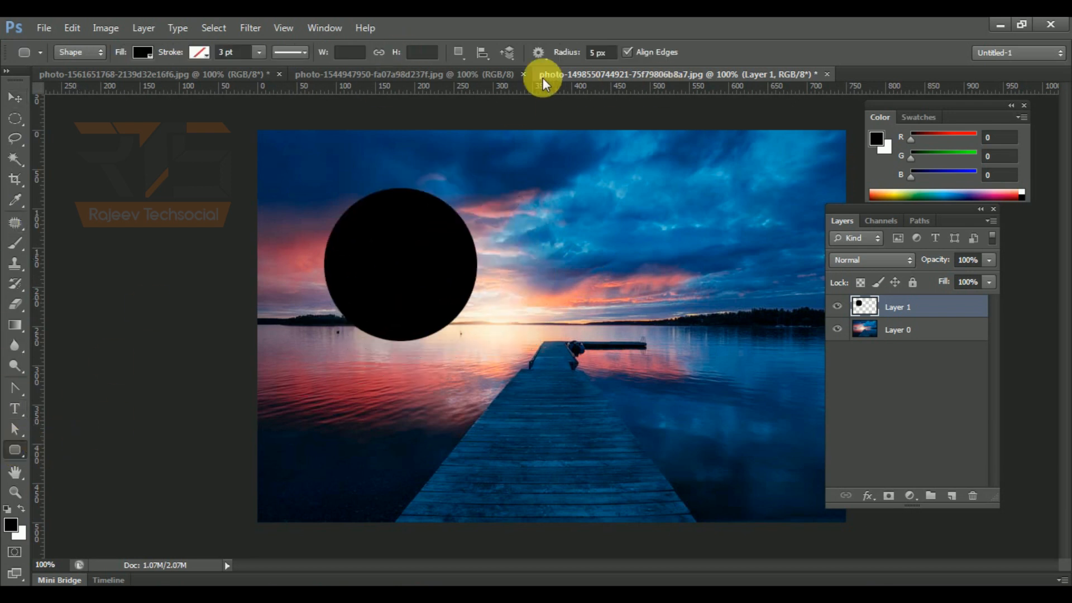
{"action": "left_click", "coordinate": [211, 73]}
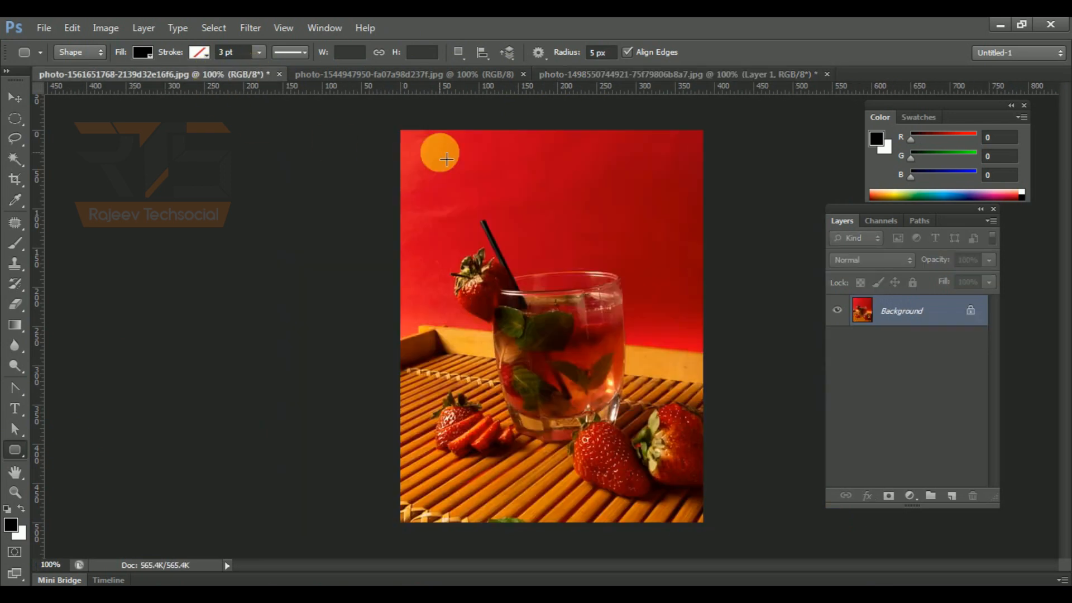
{"action": "left_click", "coordinate": [15, 118]}
{"action": "left_click", "coordinate": [15, 99]}
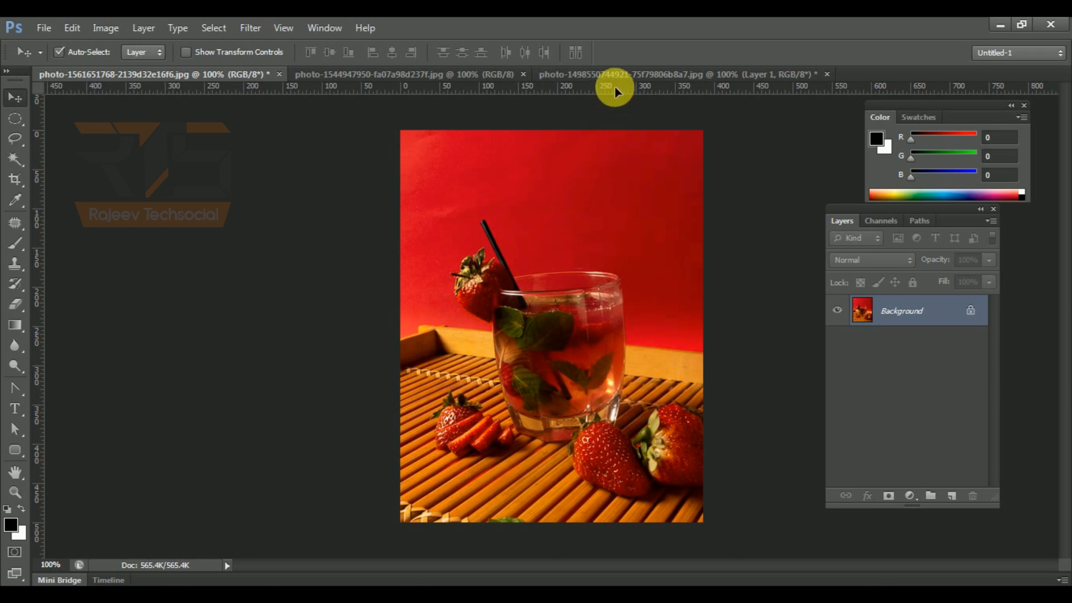
{"action": "left_click", "coordinate": [620, 73]}
{"action": "left_click_drag", "start_coordinate": [621, 71], "coordinate": [638, 229]}
{"action": "left_click_drag", "start_coordinate": [642, 277], "coordinate": [621, 340]}
{"action": "left_click", "coordinate": [617, 293]}
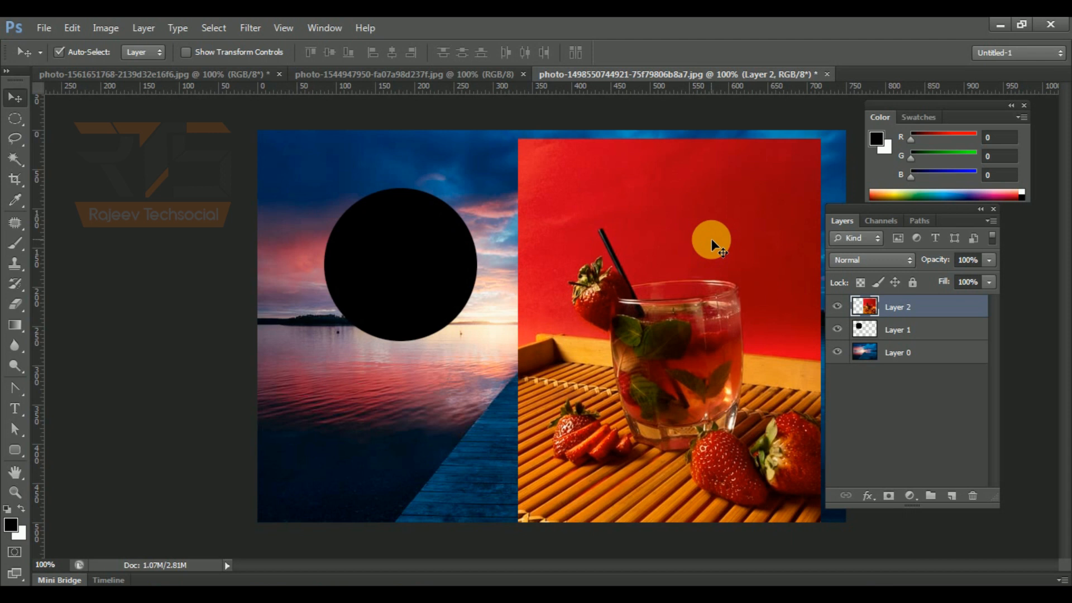
- Scale the drink photo to about 81.6% with Free Transform and position it within the right half of the sunset scene
{"action": "key", "text": "ctrl+t"}
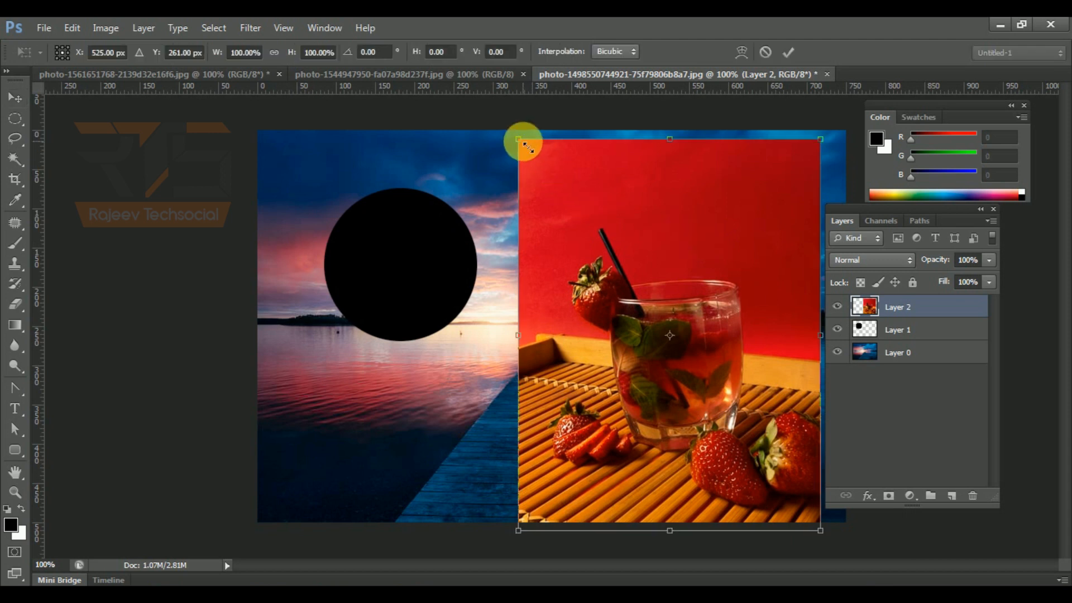
{"action": "left_click_drag", "start_coordinate": [523, 144], "coordinate": [530, 235]}
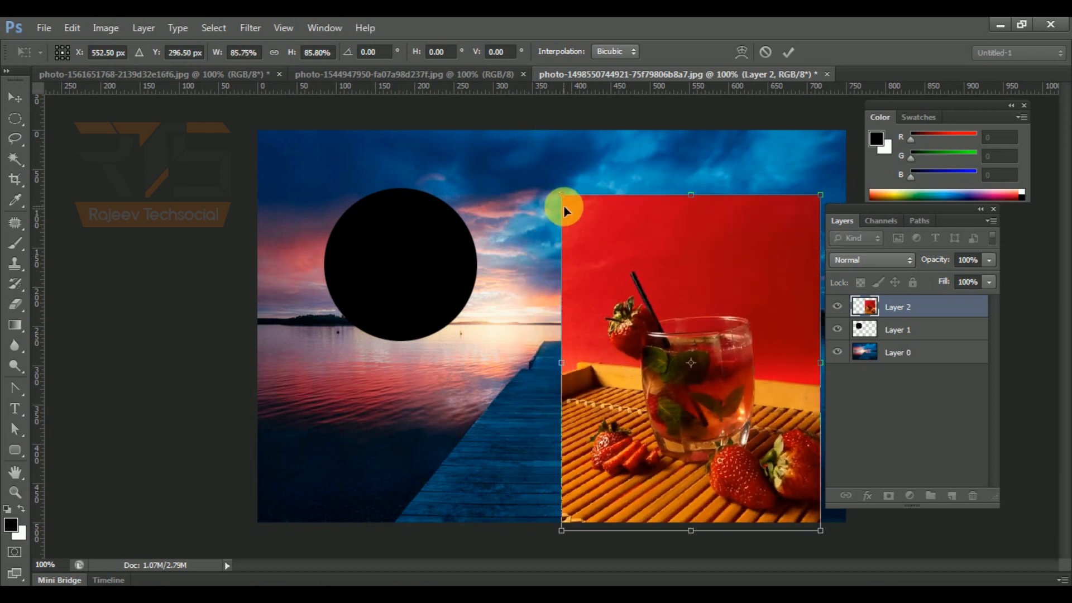
{"action": "left_click_drag", "start_coordinate": [564, 198], "coordinate": [615, 365]}
{"action": "left_click_drag", "start_coordinate": [715, 473], "coordinate": [688, 411]}
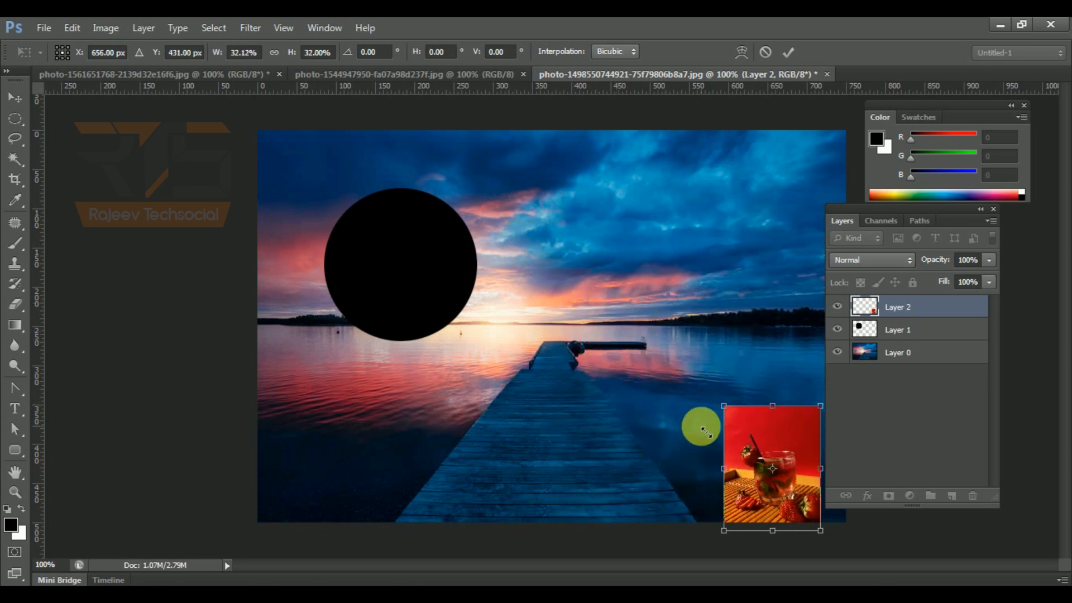
{"action": "left_click_drag", "start_coordinate": [685, 425], "coordinate": [511, 265]}
{"action": "left_click_drag", "start_coordinate": [679, 328], "coordinate": [671, 270]}
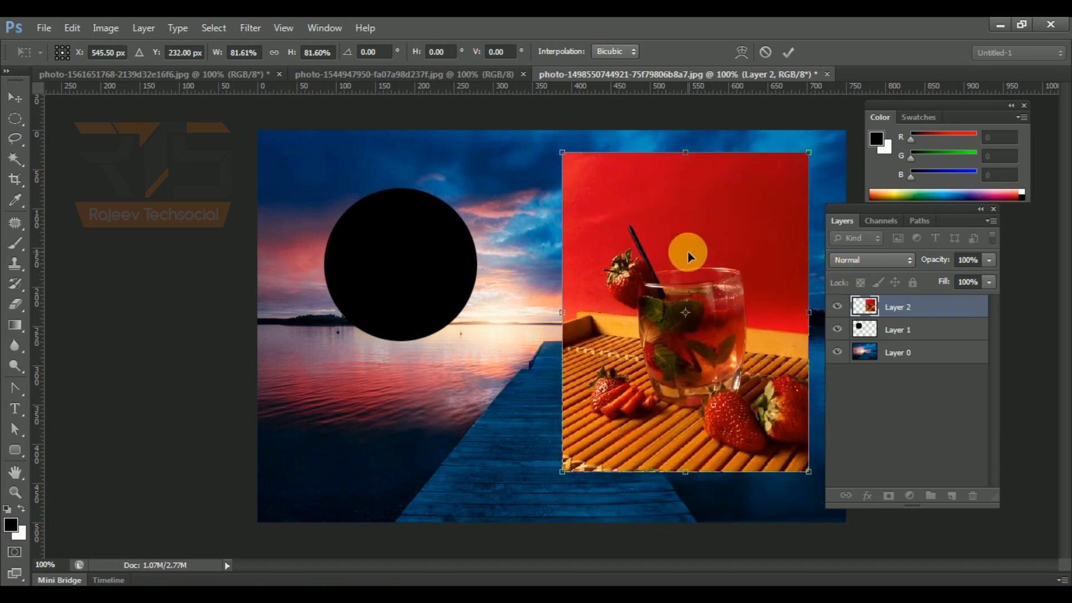
{"action": "double_click", "coordinate": [691, 252]}
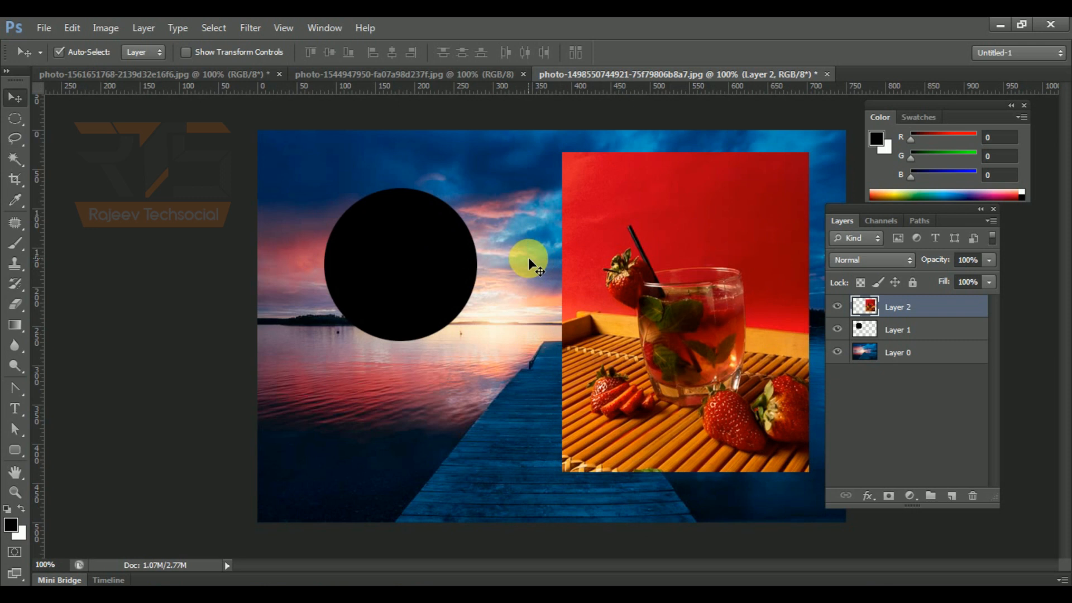
- Move the black circle over the drink photo's left edge and stack Layer 1 above Layer 2
{"action": "left_click_drag", "start_coordinate": [430, 261], "coordinate": [511, 272]}
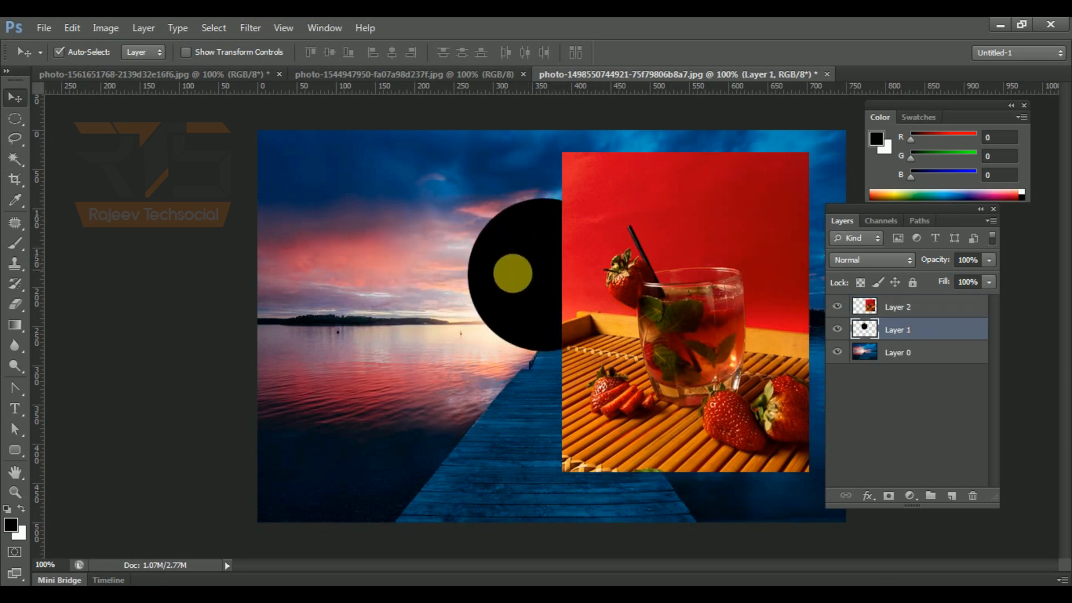
{"action": "left_click", "coordinate": [883, 307]}
{"action": "left_click", "coordinate": [888, 338]}
{"action": "left_click_drag", "start_coordinate": [888, 338], "coordinate": [885, 307]}
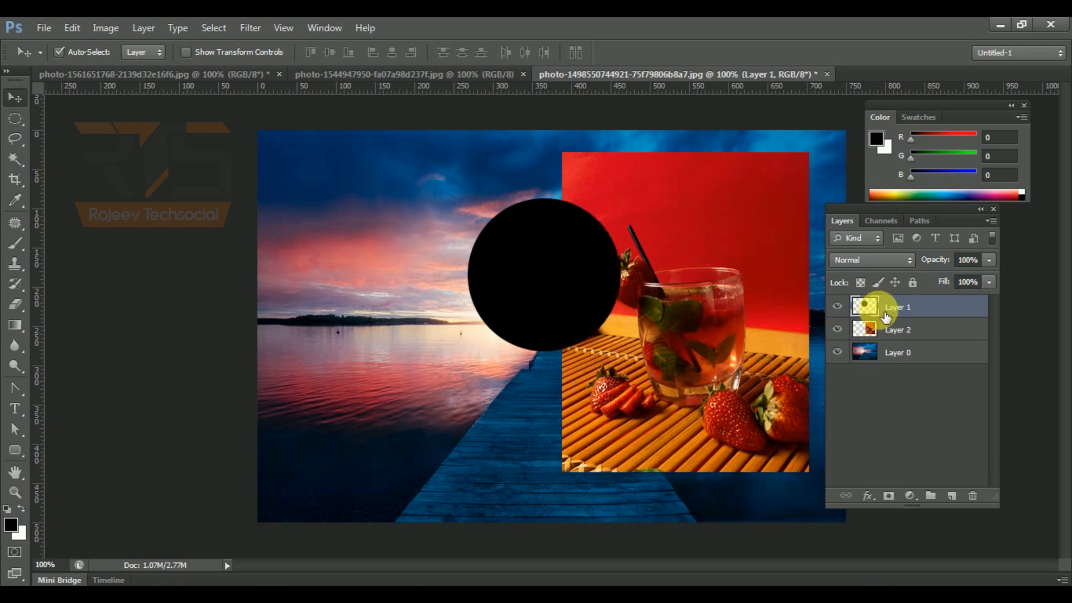
{"action": "left_click_drag", "start_coordinate": [558, 274], "coordinate": [586, 285]}
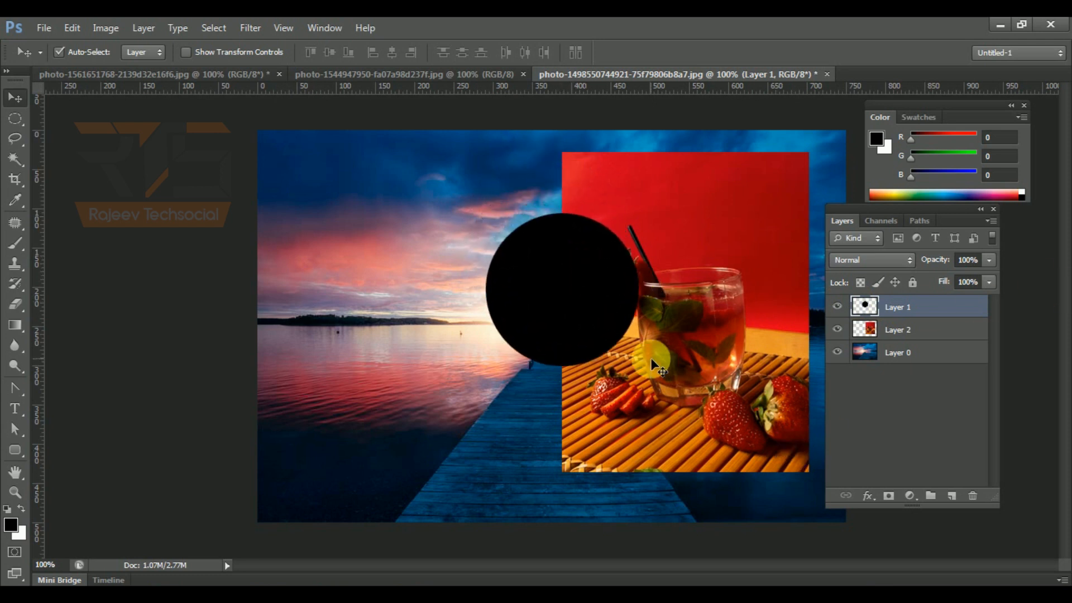
- Copy the book photo into the sunset document, accepting the colour conversion, and place it at the scene's left edge
{"action": "left_click", "coordinate": [494, 79]}
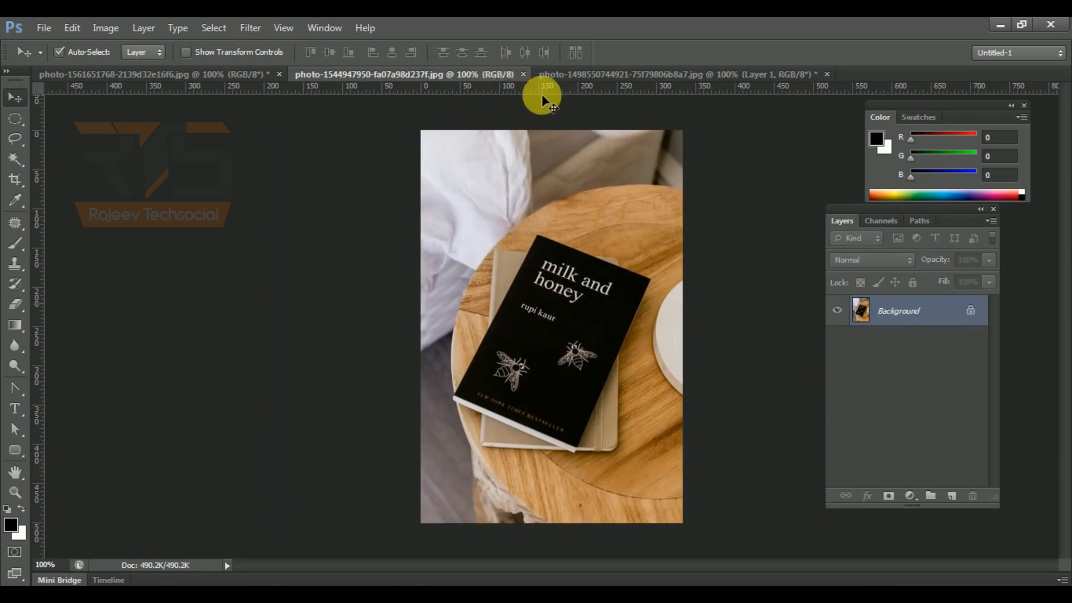
{"action": "left_click", "coordinate": [587, 75]}
{"action": "key", "text": "ctrl+v"}
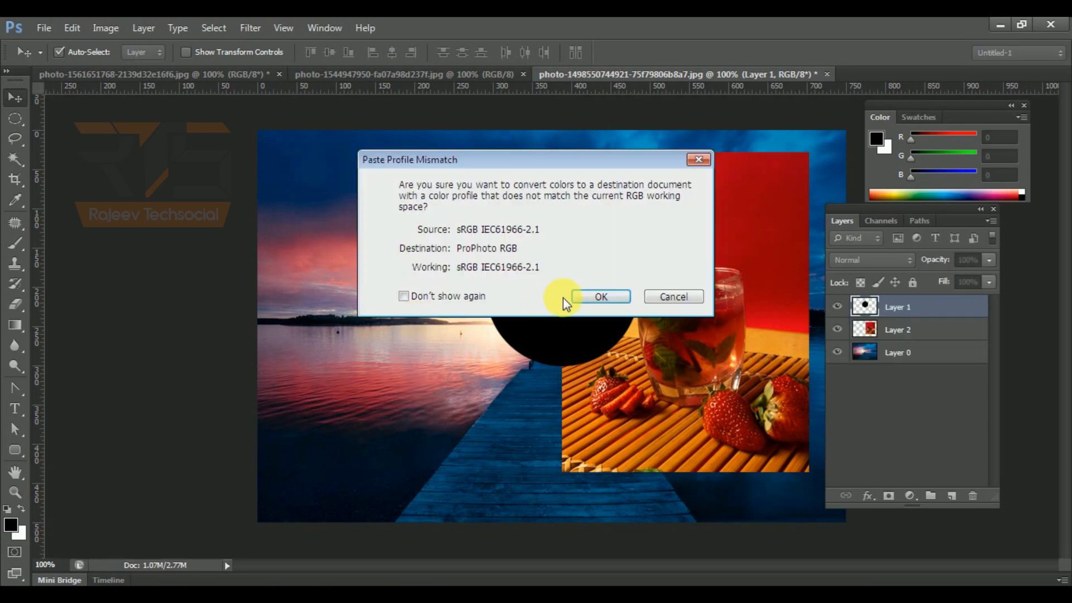
{"action": "left_click", "coordinate": [598, 299]}
{"action": "left_click_drag", "start_coordinate": [598, 299], "coordinate": [385, 310]}
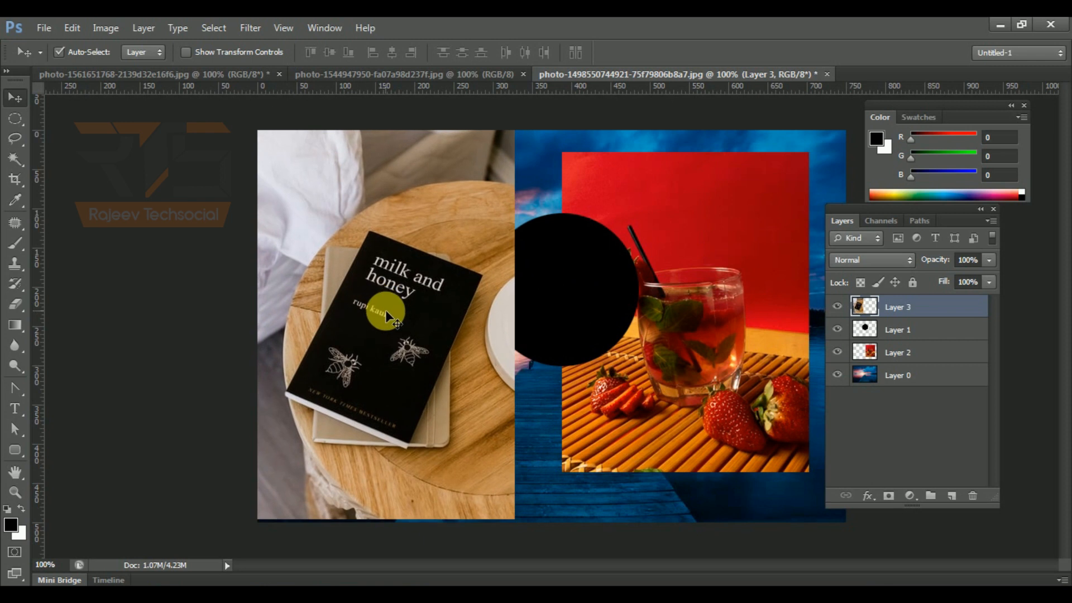
- Scale the book photo to about 82% with Free Transform and position it left of the drink photo
{"action": "key", "text": "ctrl+t"}
{"action": "left_click_drag", "start_coordinate": [509, 126], "coordinate": [507, 176]}
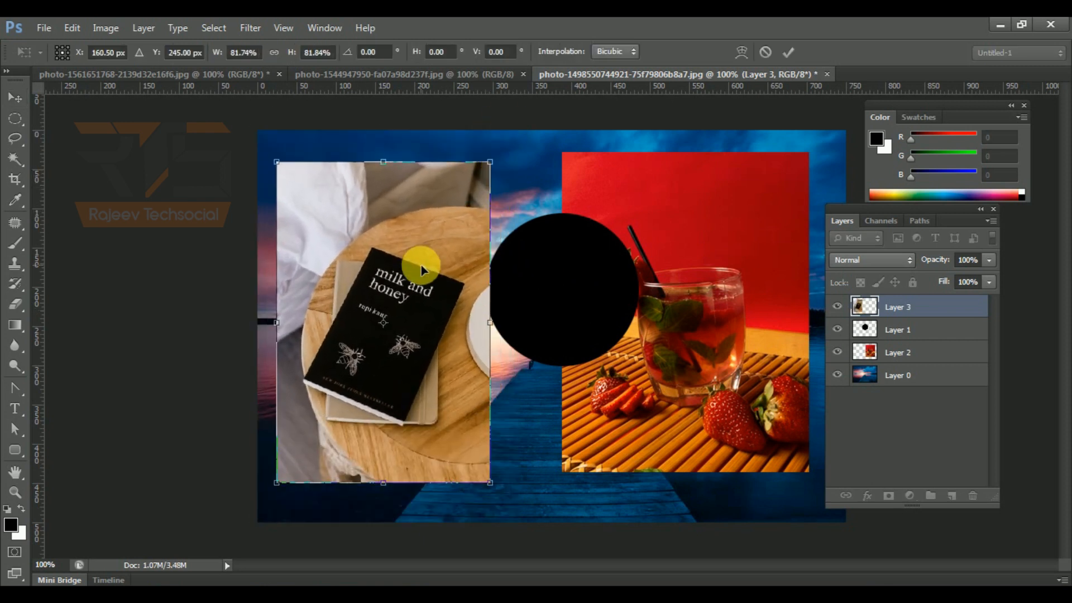
{"action": "key", "text": "Return"}
{"action": "mouse_move", "coordinate": [404, 298]}
{"action": "left_mouse_down"}
{"action": "mouse_move", "coordinate": [424, 270]}
{"action": "mouse_move", "coordinate": [423, 293]}
{"action": "left_mouse_up"}
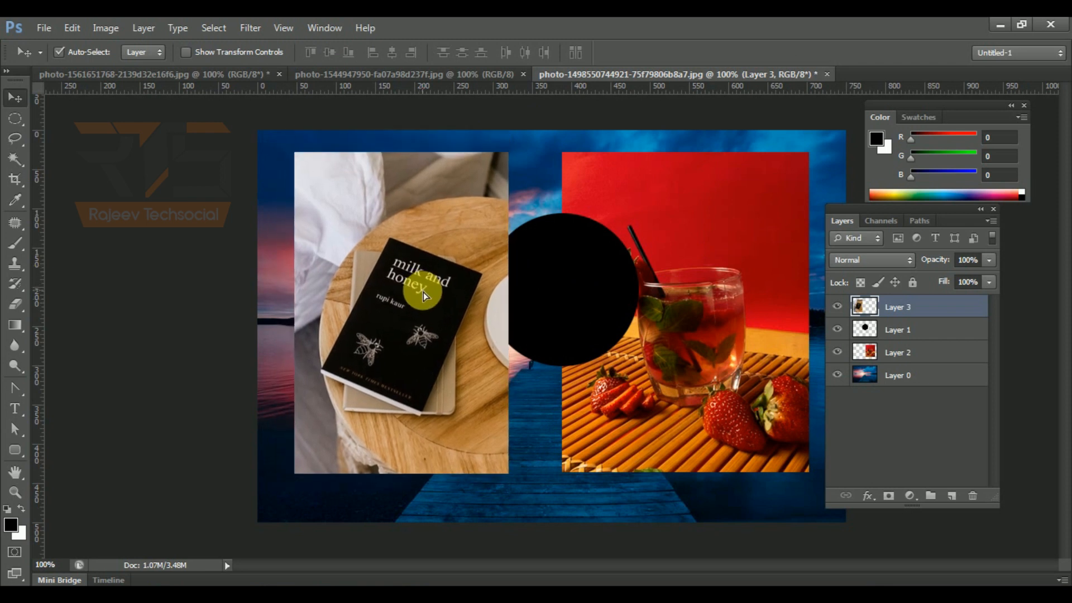
- Stack Layer 3 below Layer 1, and shift the book photo and the black circle right so the three images overlap
{"action": "left_click_drag", "start_coordinate": [873, 314], "coordinate": [890, 342]}
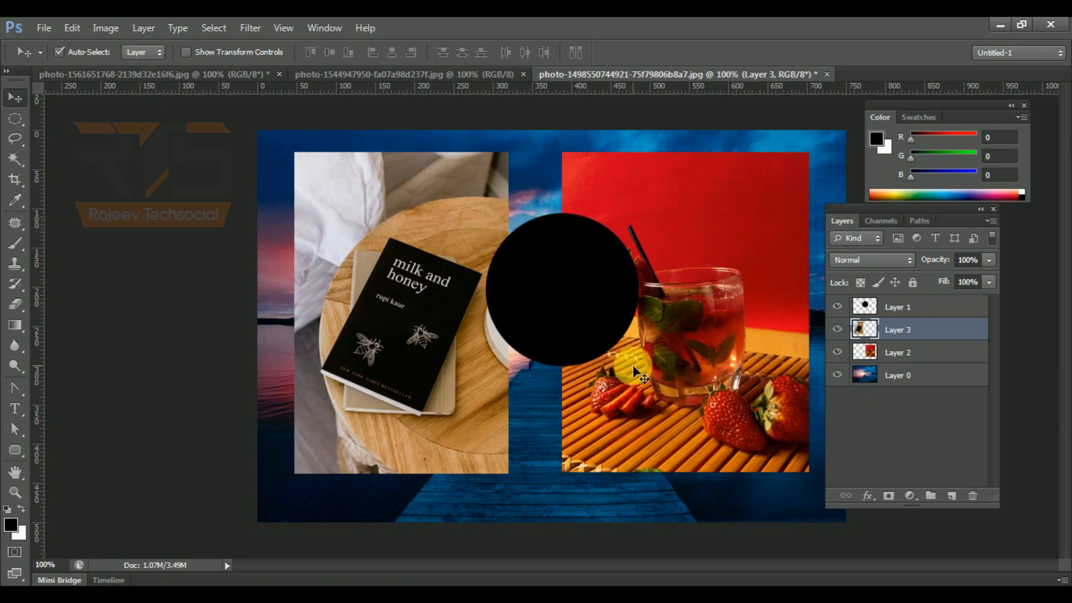
{"action": "left_click_drag", "start_coordinate": [462, 292], "coordinate": [539, 299]}
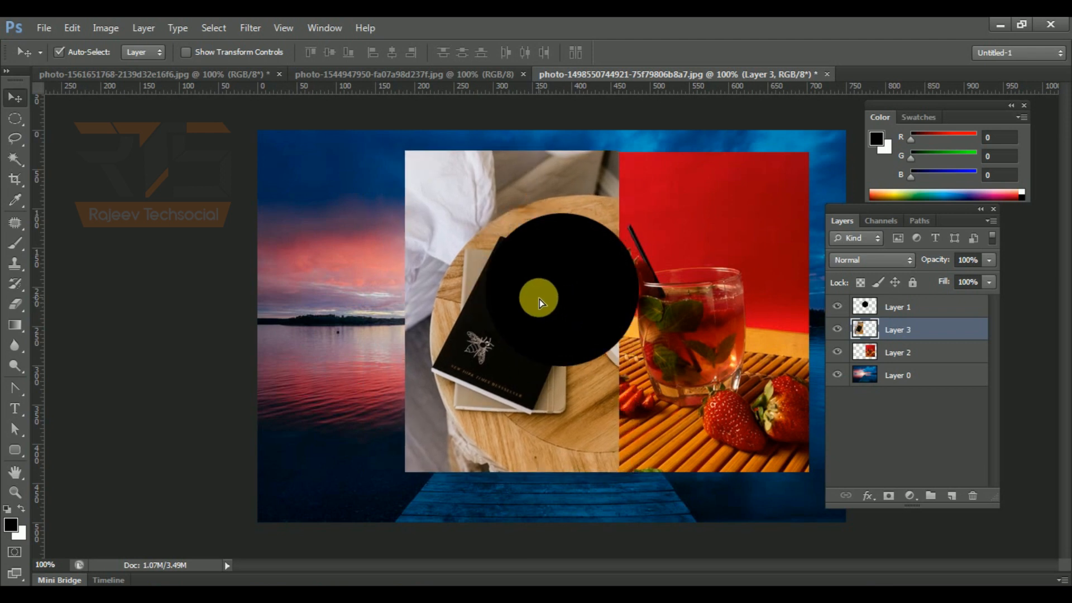
{"action": "left_click_drag", "start_coordinate": [605, 278], "coordinate": [656, 246]}
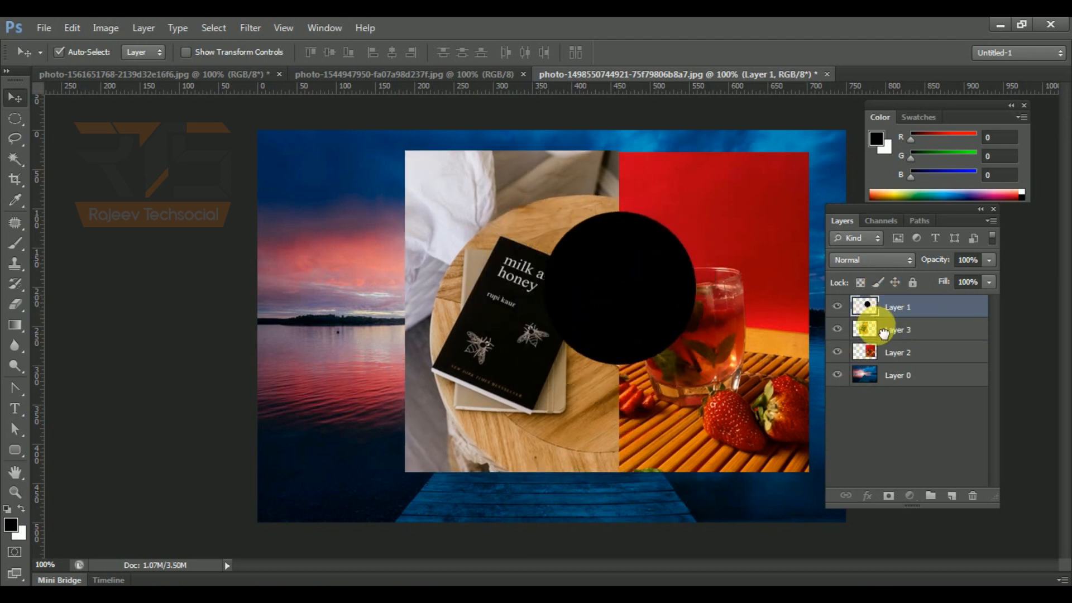
- Stack Layer 3 above Layer 1, and hide and show Layer 3 to compare the overlap
{"action": "left_click_drag", "start_coordinate": [884, 333], "coordinate": [881, 302]}
{"action": "left_click", "coordinate": [652, 280]}
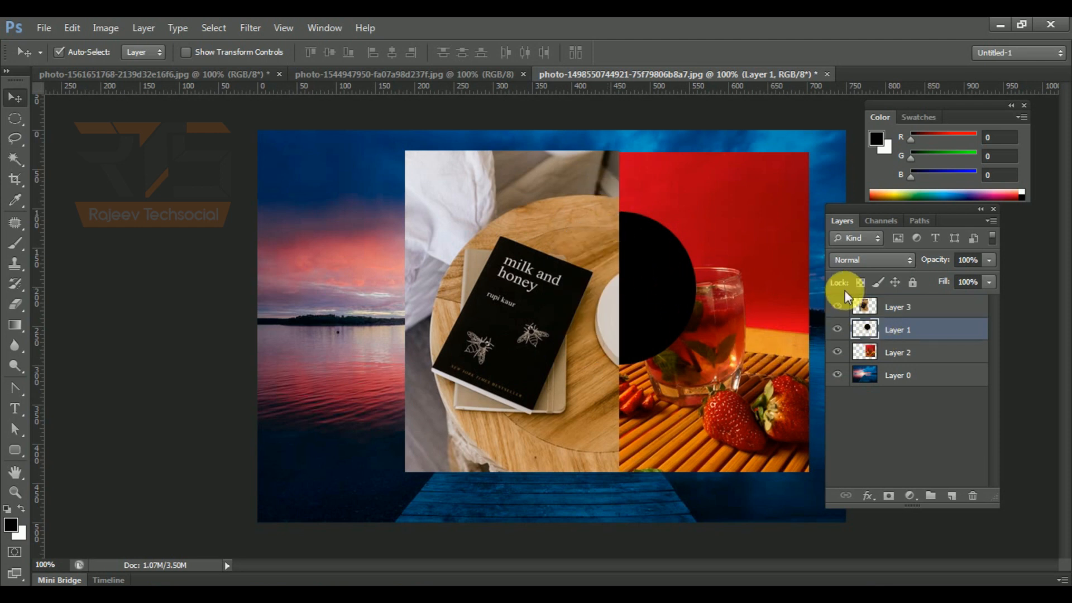
{"action": "left_click", "coordinate": [837, 306]}
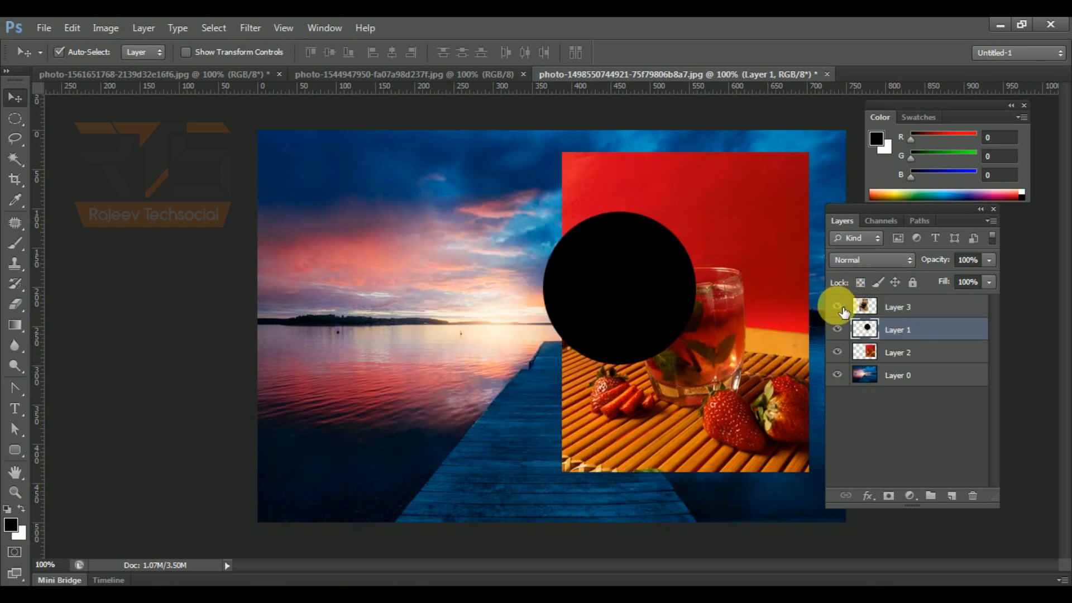
{"action": "left_click", "coordinate": [836, 305]}
- Stack Layer 2 above Layer 1, and return Layer 1 to the top of the layer stack
{"action": "left_click_drag", "start_coordinate": [884, 351], "coordinate": [881, 333]}
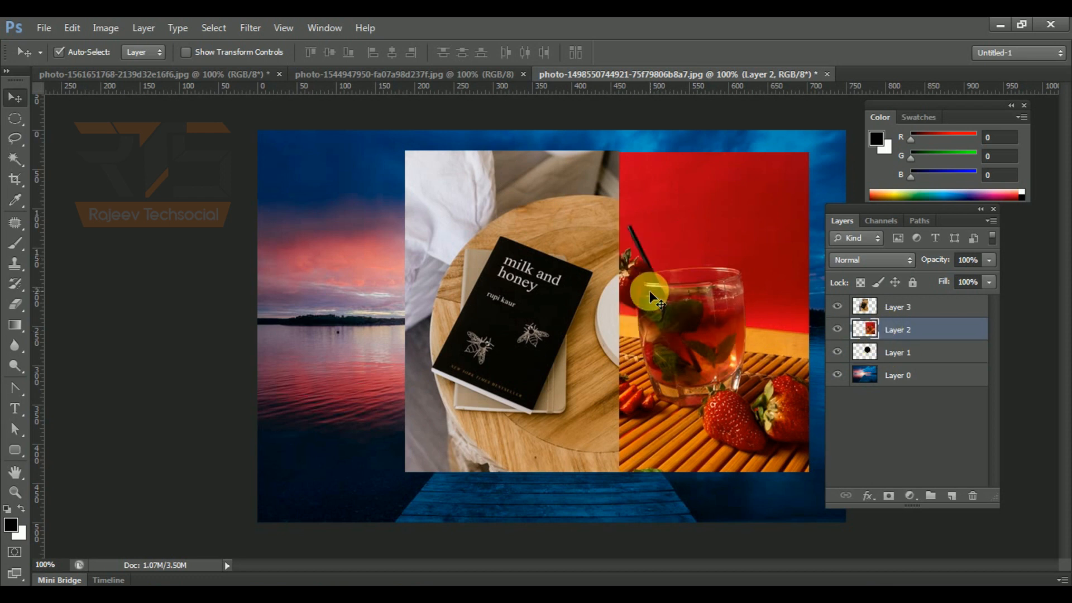
{"action": "left_click_drag", "start_coordinate": [874, 353], "coordinate": [861, 304]}
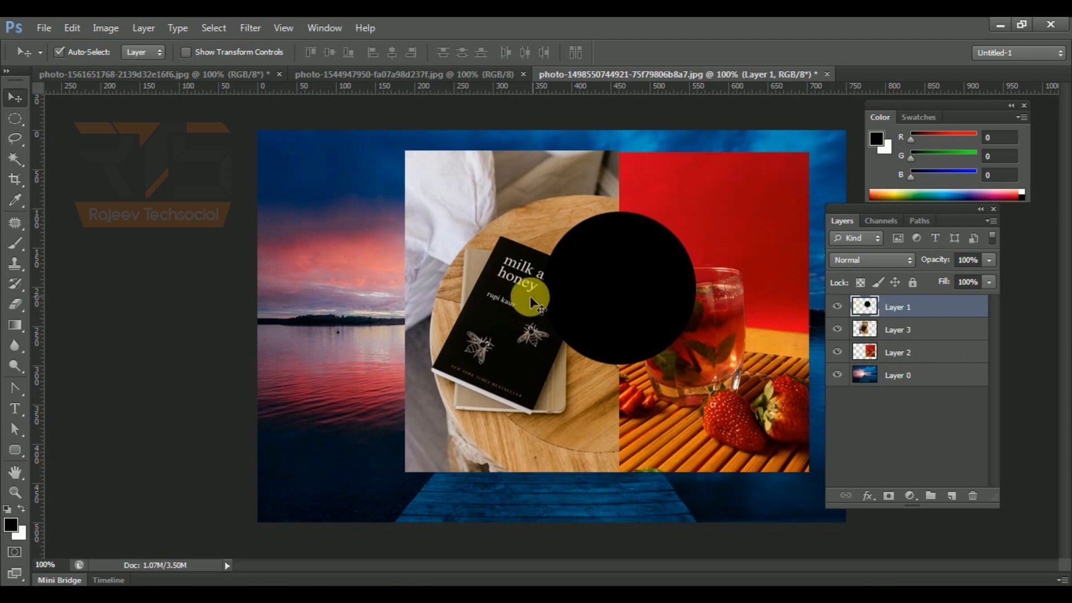
- Delete the black circle's layer and move the book photo about 120 px left, clear of the drink photo
{"action": "key", "text": "Delete"}
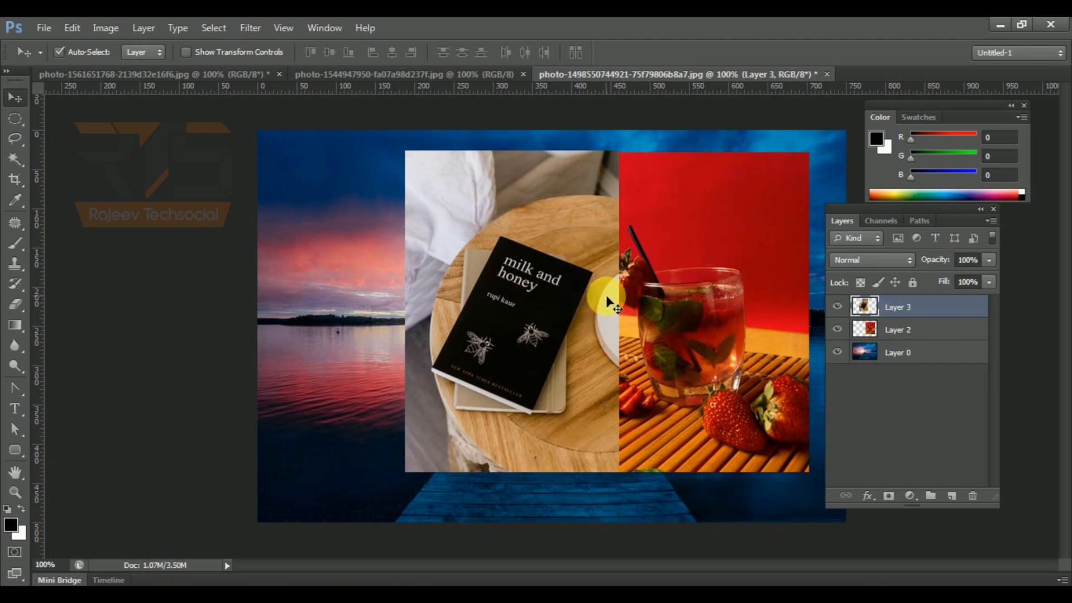
{"action": "left_click_drag", "start_coordinate": [537, 290], "coordinate": [444, 292]}
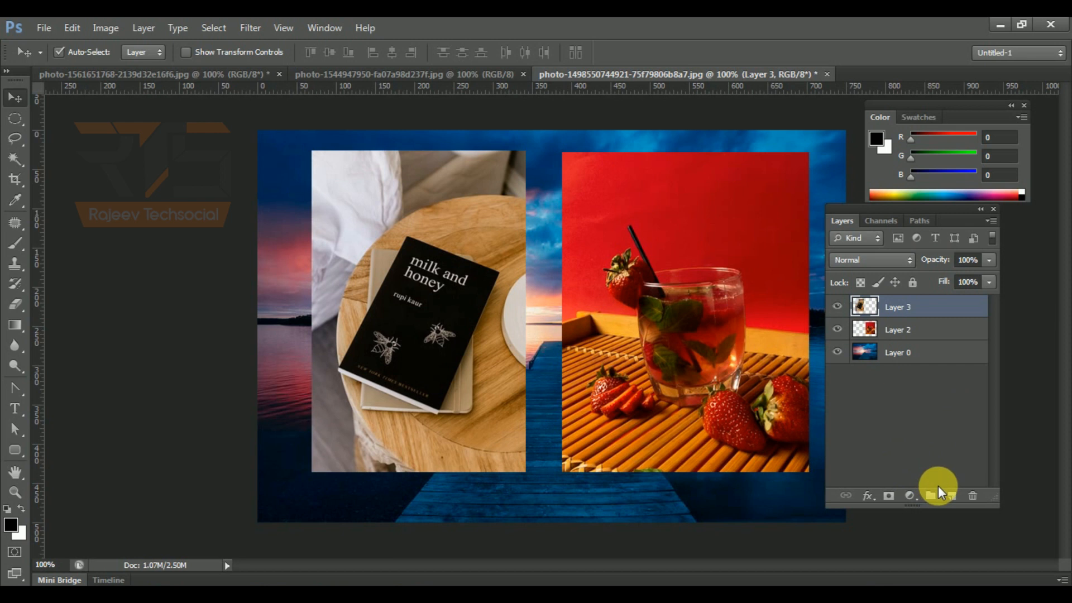
- Add three new empty layers above Layer 3
{"action": "left_click", "coordinate": [949, 495]}
{"action": "left_click", "coordinate": [948, 494]}
{"action": "left_click", "coordinate": [949, 495]}
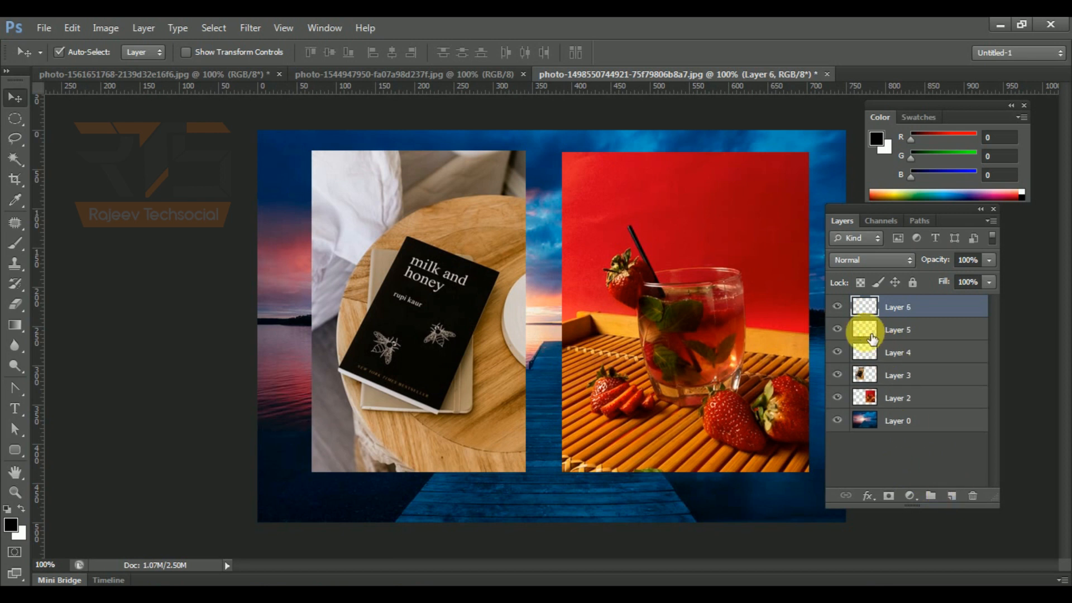
- Delete the two topmost empty layers, Layer 6 and Layer 5
{"action": "key", "text": "Delete"}
{"action": "key", "text": "Delete"}
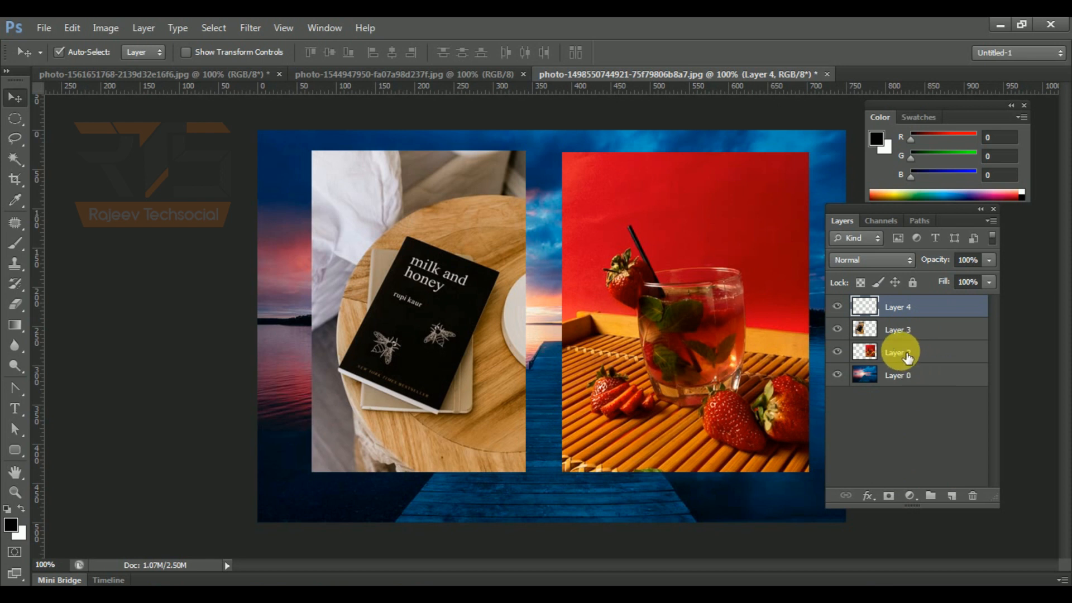
- Add another empty layer above Layer 4 and undo its creation
{"action": "key", "text": "ctrl+shift+alt+n"}
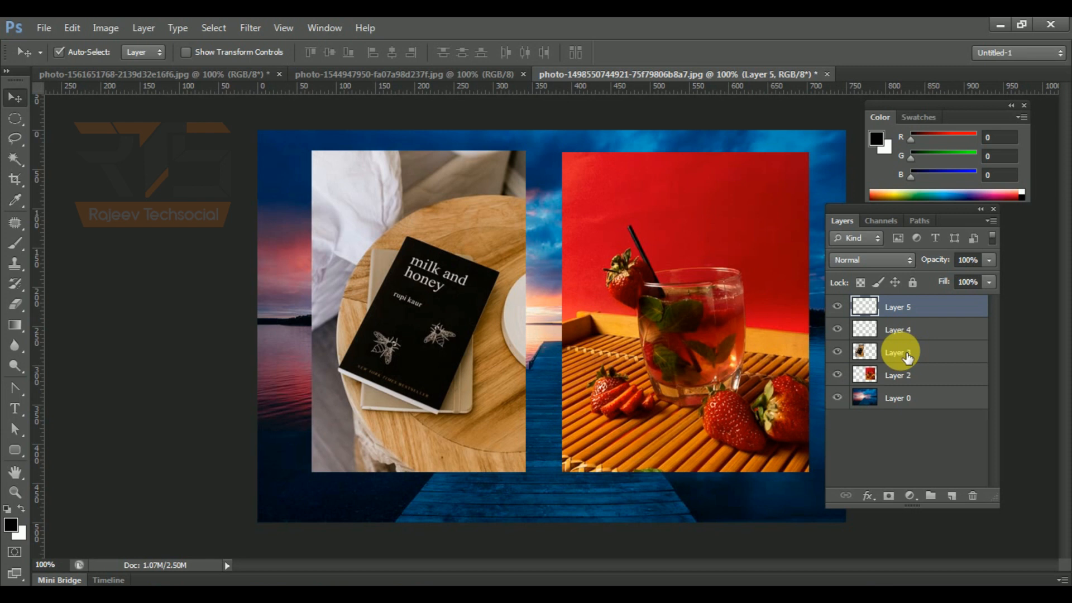
{"action": "key", "text": "ctrl+z"}
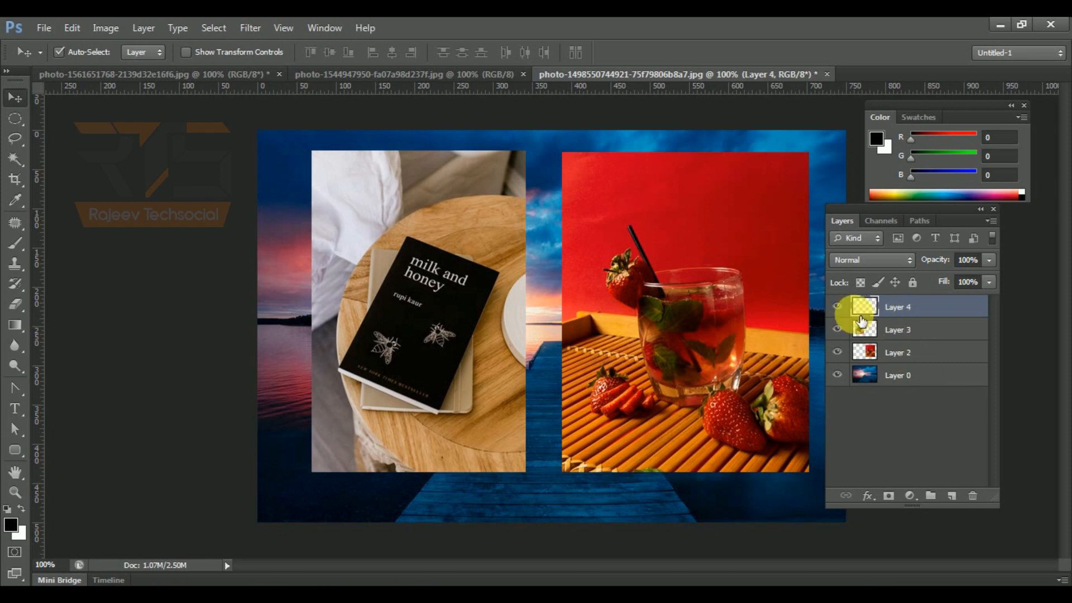
- Delete the empty Layer 4 twice, undoing the deletion each time
{"action": "left_click_drag", "start_coordinate": [878, 307], "coordinate": [979, 504]}
{"action": "key", "text": "ctrl+z"}
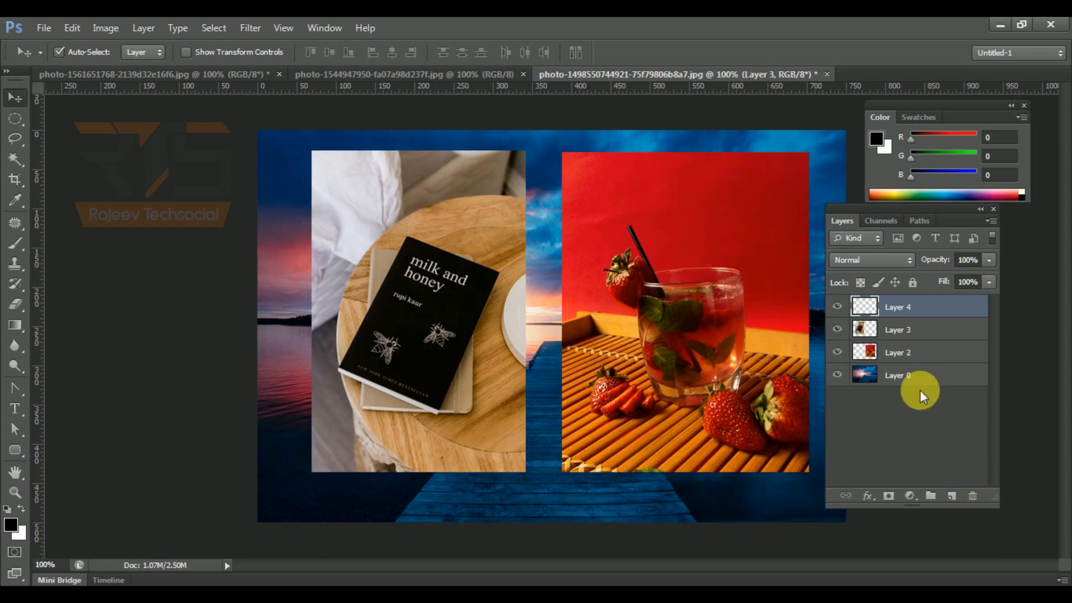
{"action": "left_click", "coordinate": [982, 501]}
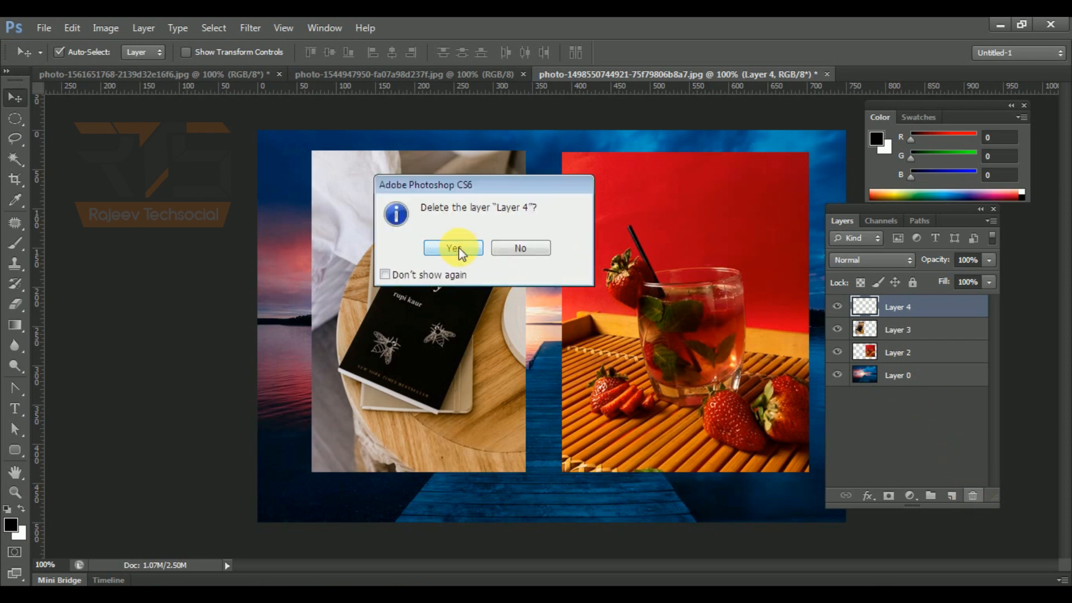
{"action": "left_click", "coordinate": [455, 248]}
{"action": "key", "text": "ctrl+z"}
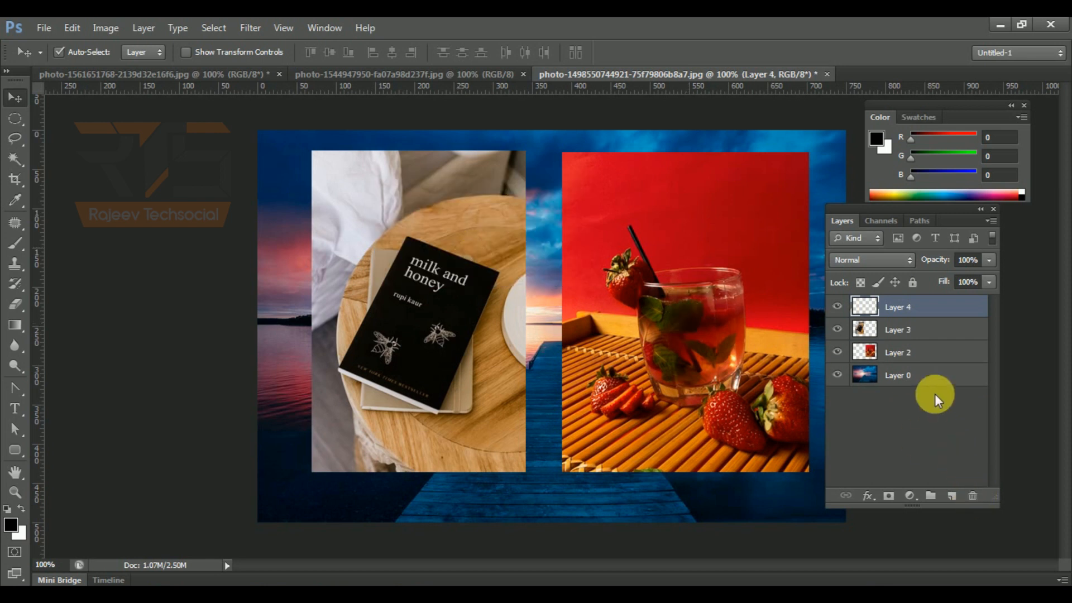
- Add two empty layers above Layer 4 and delete both of them
{"action": "double_click", "coordinate": [952, 498]}
{"action": "left_click", "coordinate": [971, 497]}
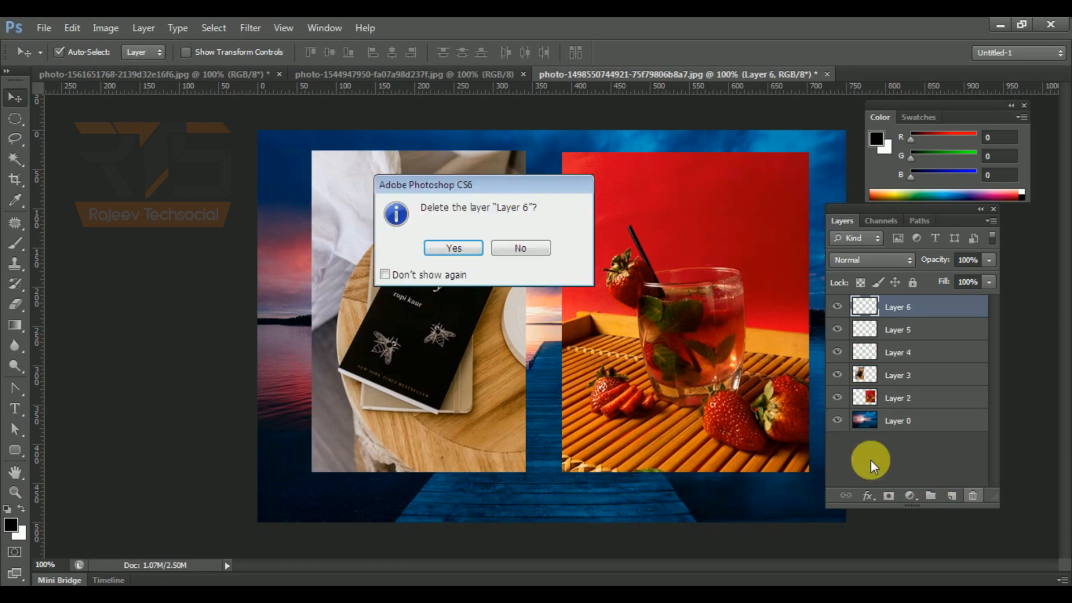
{"action": "left_click", "coordinate": [473, 247]}
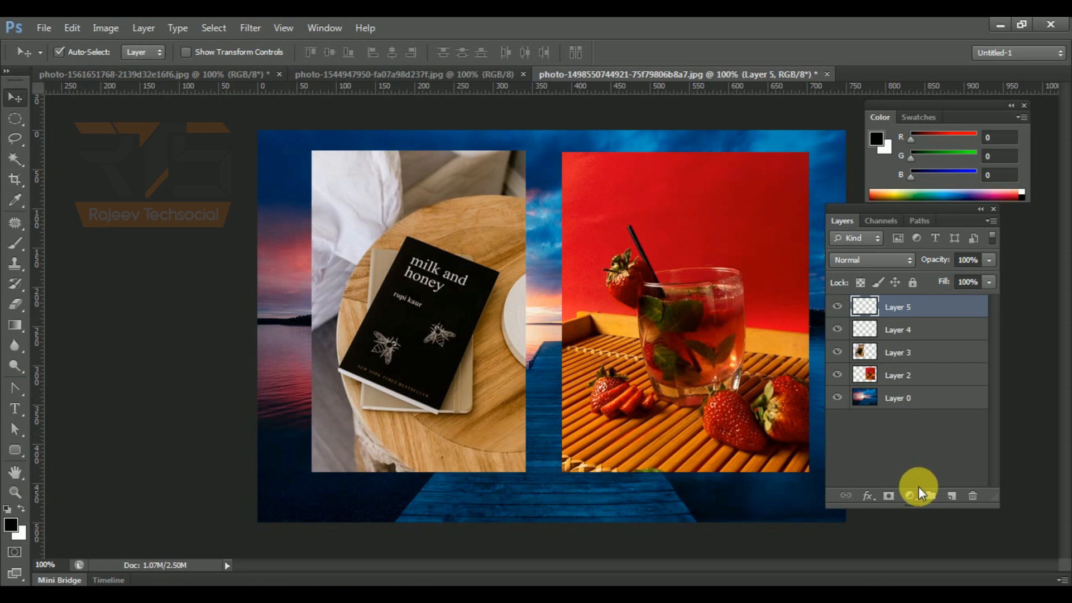
{"action": "left_click", "coordinate": [973, 497]}
{"action": "left_click", "coordinate": [458, 250]}
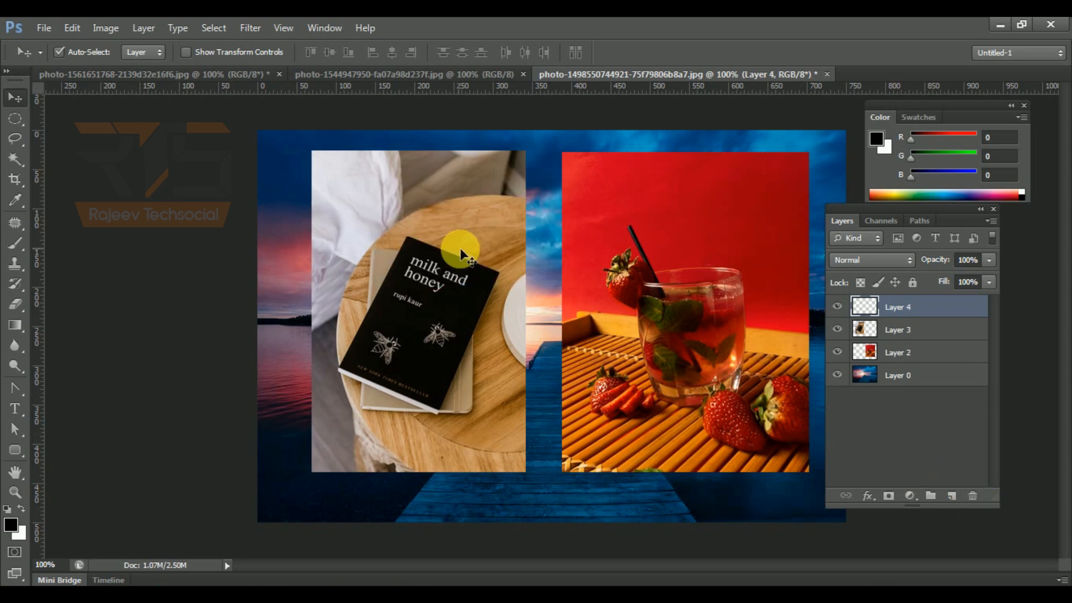
- Create a new group with Layer 2 and Layer 3 selected, and undo the group's creation
{"action": "left_click", "coordinate": [896, 350]}
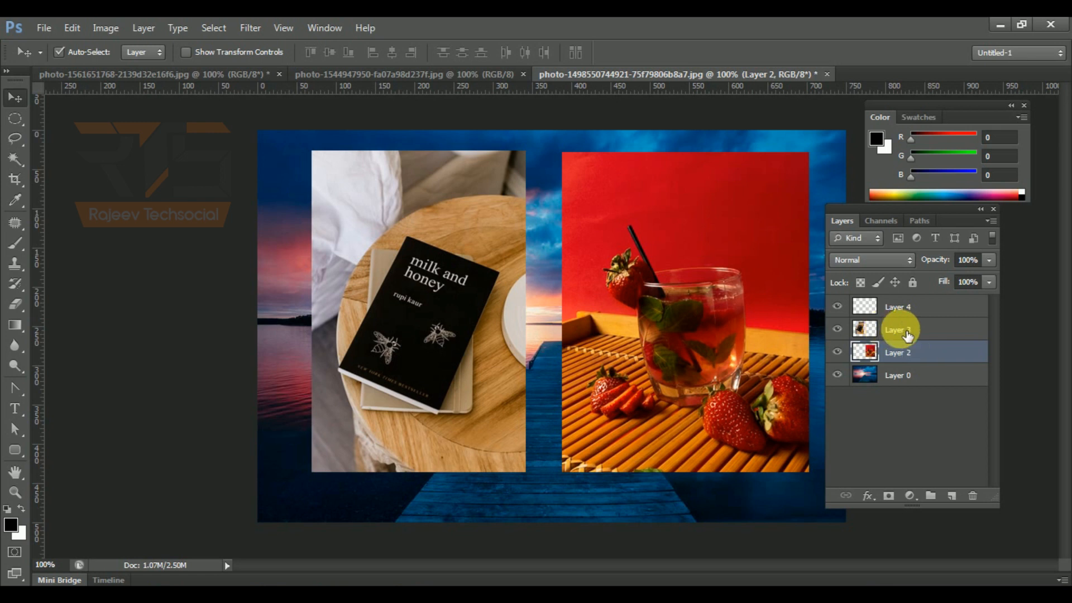
{"action": "left_click", "coordinate": [907, 332], "text": "ctrl"}
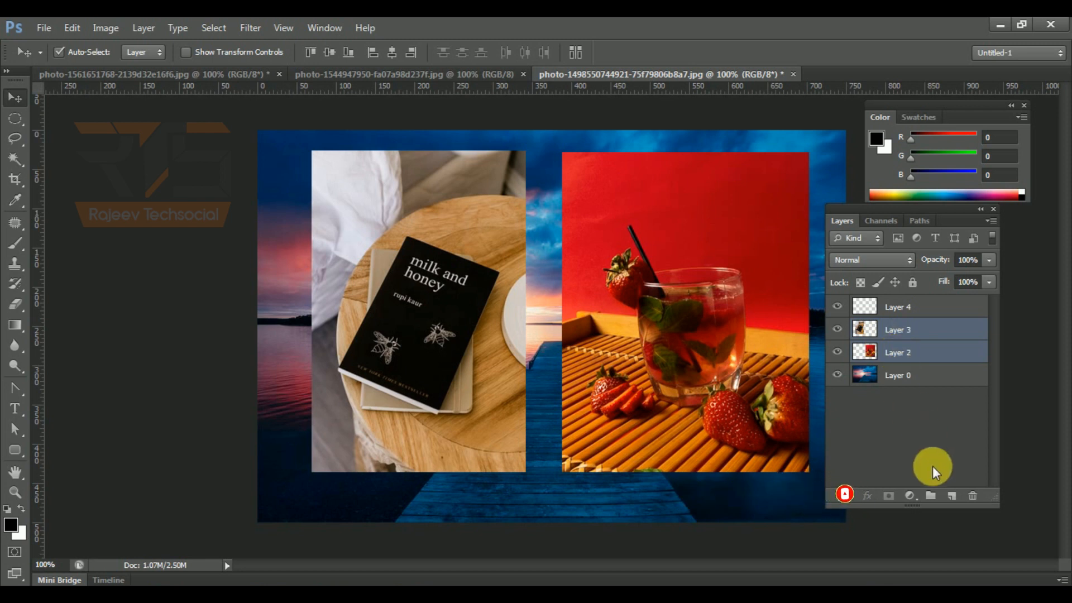
{"action": "left_click", "coordinate": [941, 497]}
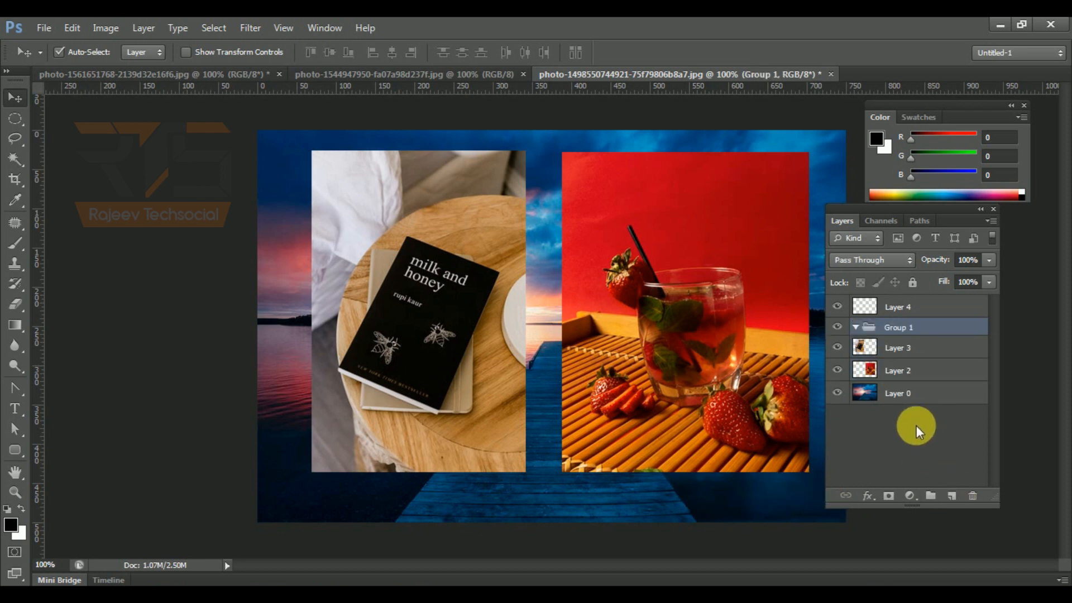
{"action": "key", "text": "ctrl+z"}
- Group Layer 3 and Layer 2 together
{"action": "left_click", "coordinate": [895, 330]}
{"action": "left_click", "coordinate": [905, 353], "text": "shift"}
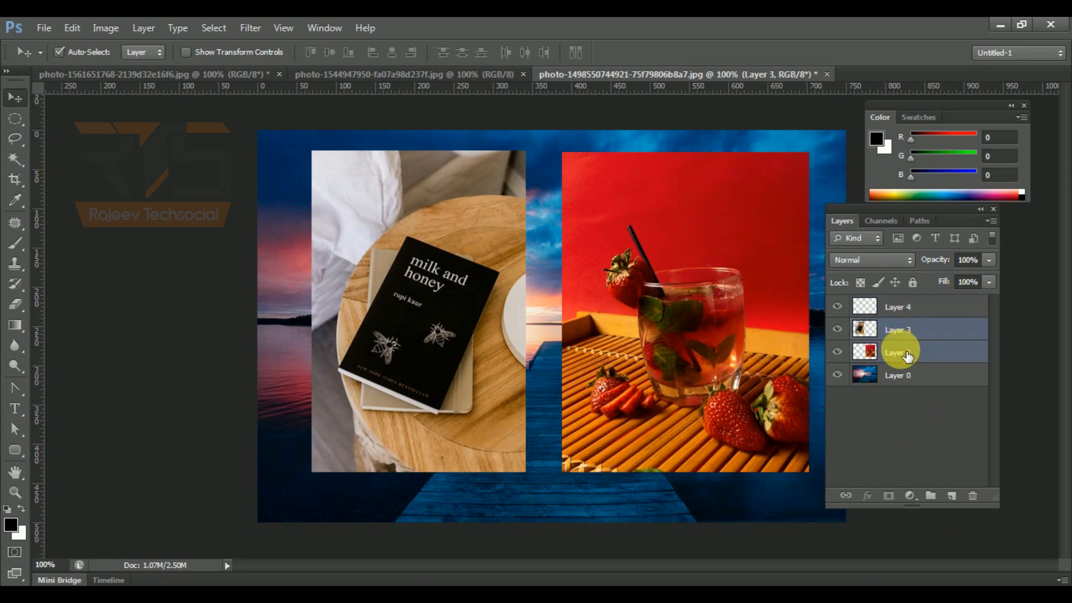
{"action": "key", "text": "ctrl+g"}
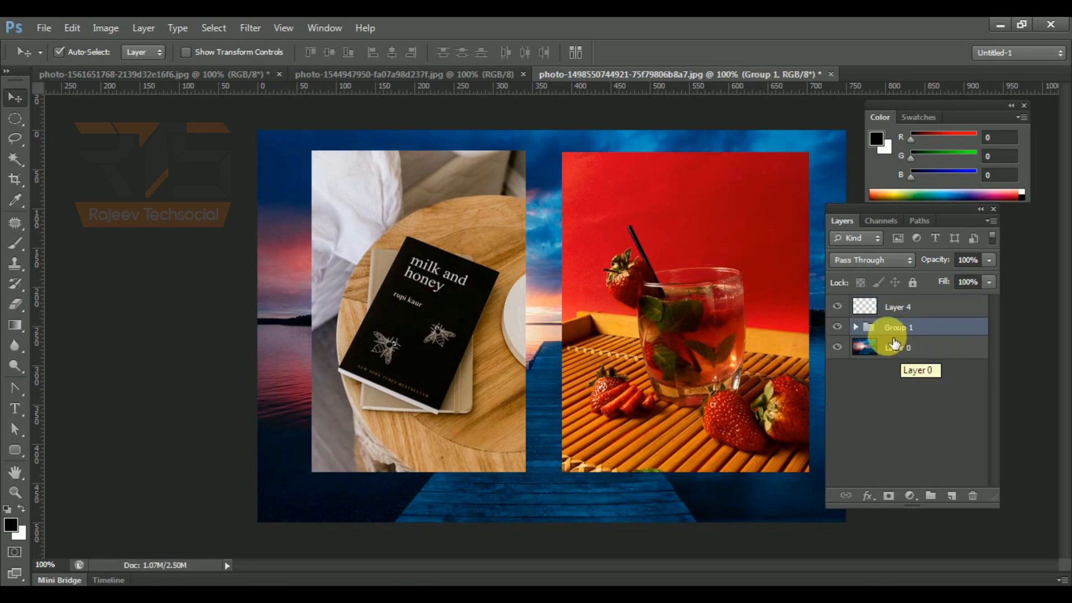
- Add an empty group above the existing one, undo it, and ungroup Layer 3 and Layer 2
{"action": "left_click", "coordinate": [931, 496]}
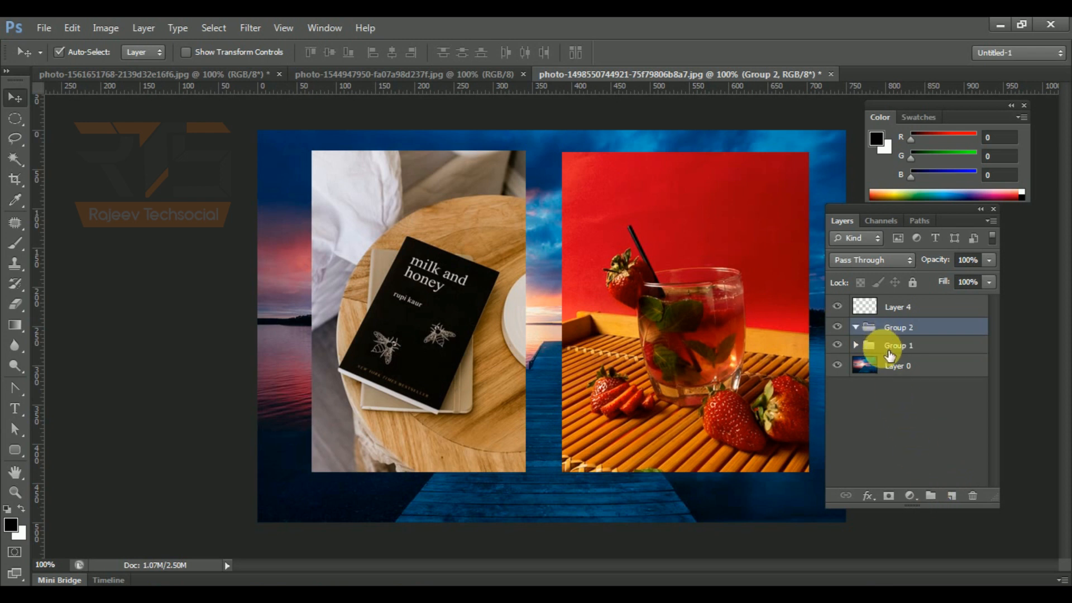
{"action": "key", "text": "ctrl+z"}
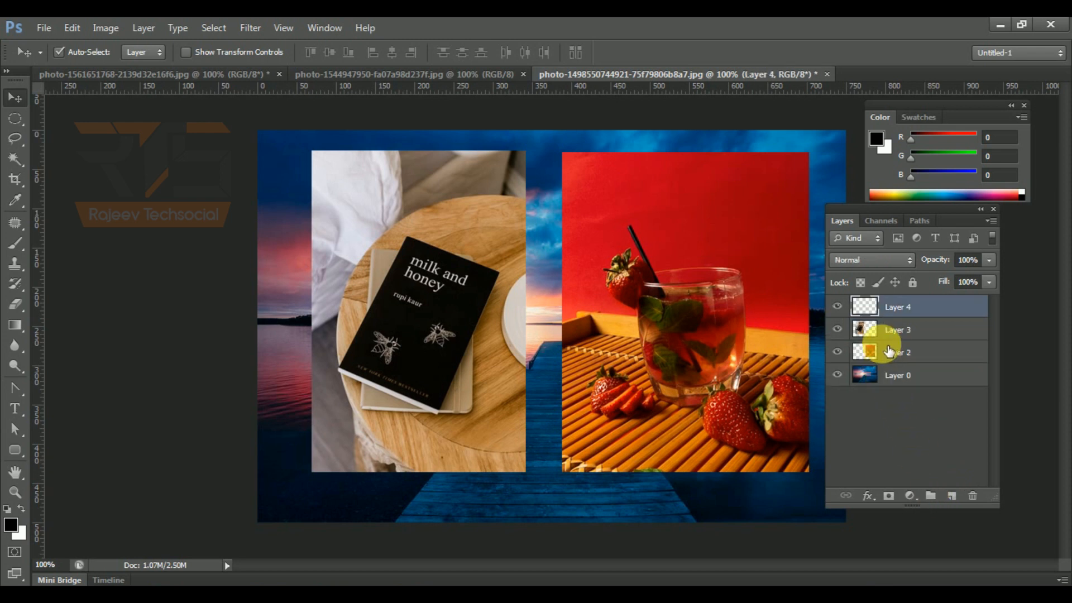
{"action": "key", "text": "ctrl+shift+g"}
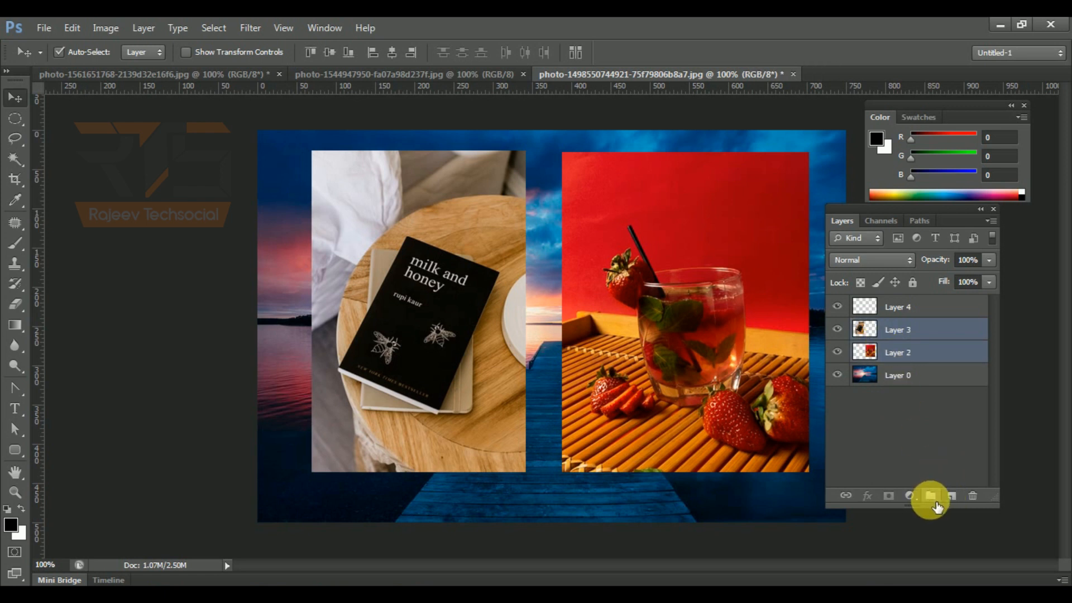
- Create an empty group below Layer 4 and move Layer 3 and Layer 2 into it
{"action": "left_click", "coordinate": [930, 495]}
{"action": "left_click", "coordinate": [904, 348]}
{"action": "left_click_drag", "start_coordinate": [904, 348], "coordinate": [910, 372]}
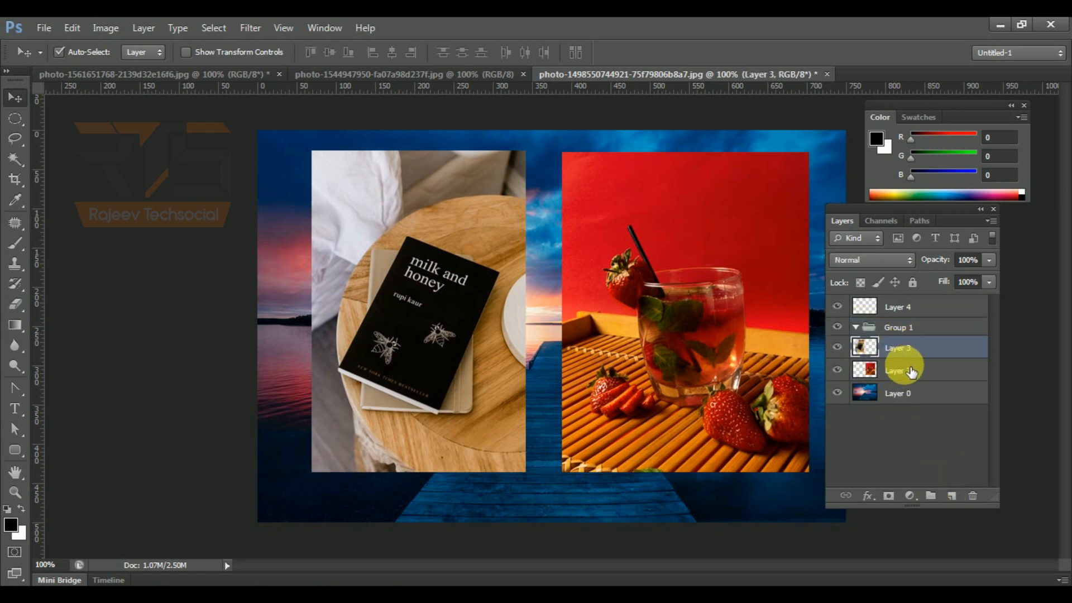
{"action": "left_click", "coordinate": [909, 370], "text": "ctrl"}
{"action": "left_click", "coordinate": [900, 351]}
{"action": "left_click", "coordinate": [909, 378], "text": "ctrl"}
{"action": "left_click_drag", "start_coordinate": [909, 379], "coordinate": [902, 328]}
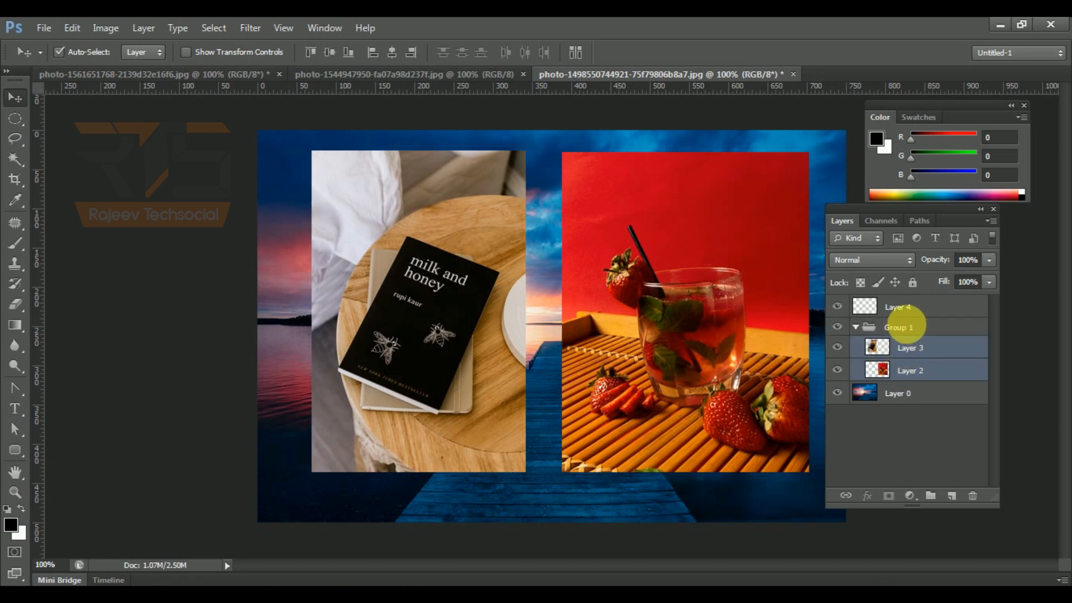
- Collapse the group holding Layer 3 and Layer 2, toggling its visibility off and on before expanding it again
{"action": "left_click", "coordinate": [855, 327]}
{"action": "left_click", "coordinate": [838, 328]}
{"action": "left_click", "coordinate": [838, 328]}
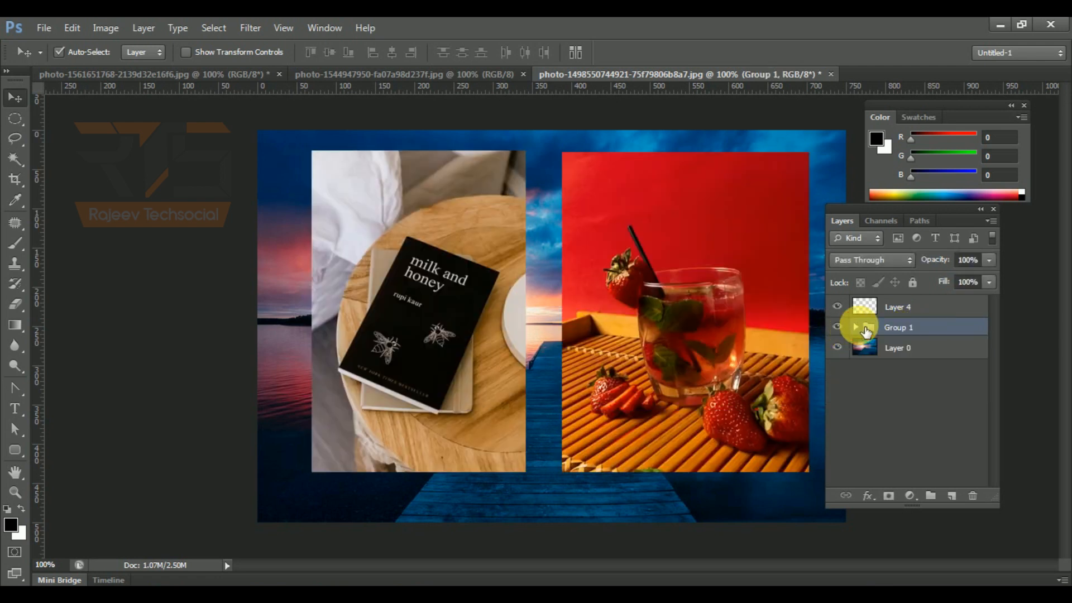
{"action": "left_click", "coordinate": [855, 328]}
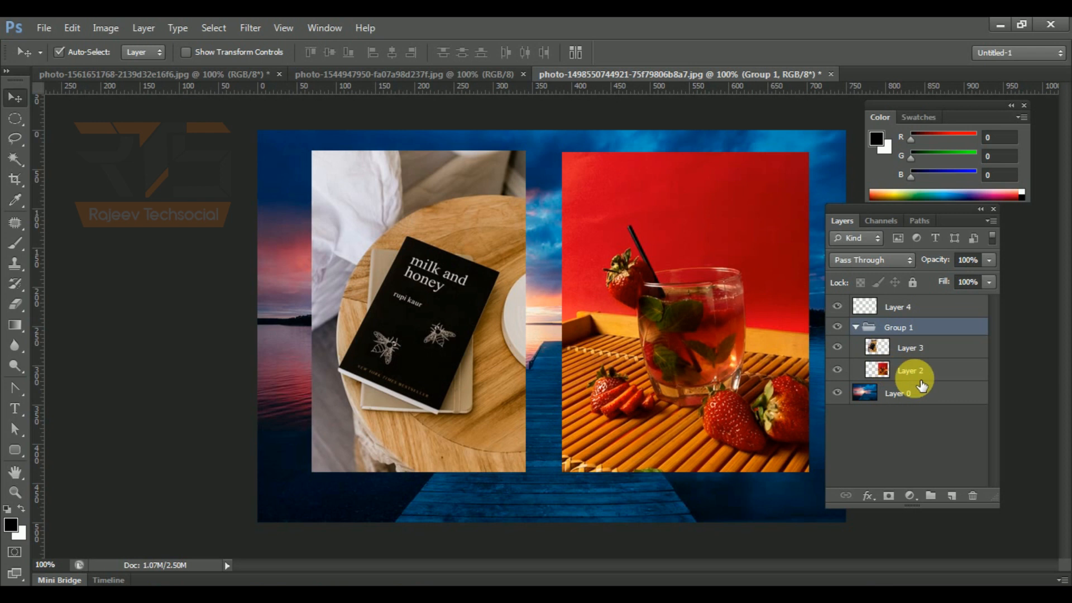
- Move Layer 3 and Layer 2 out of the group to just below Layer 4, and delete the empty group
{"action": "left_click", "coordinate": [929, 352]}
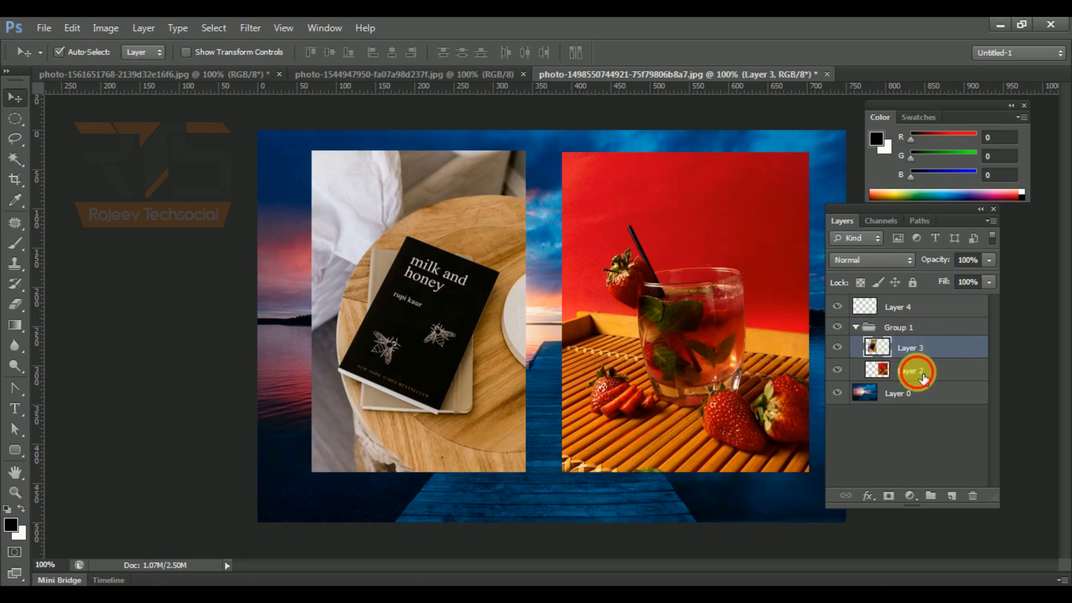
{"action": "left_click", "coordinate": [908, 369]}
{"action": "left_click", "coordinate": [908, 349], "text": "shift"}
{"action": "left_click_drag", "start_coordinate": [909, 370], "coordinate": [911, 305]}
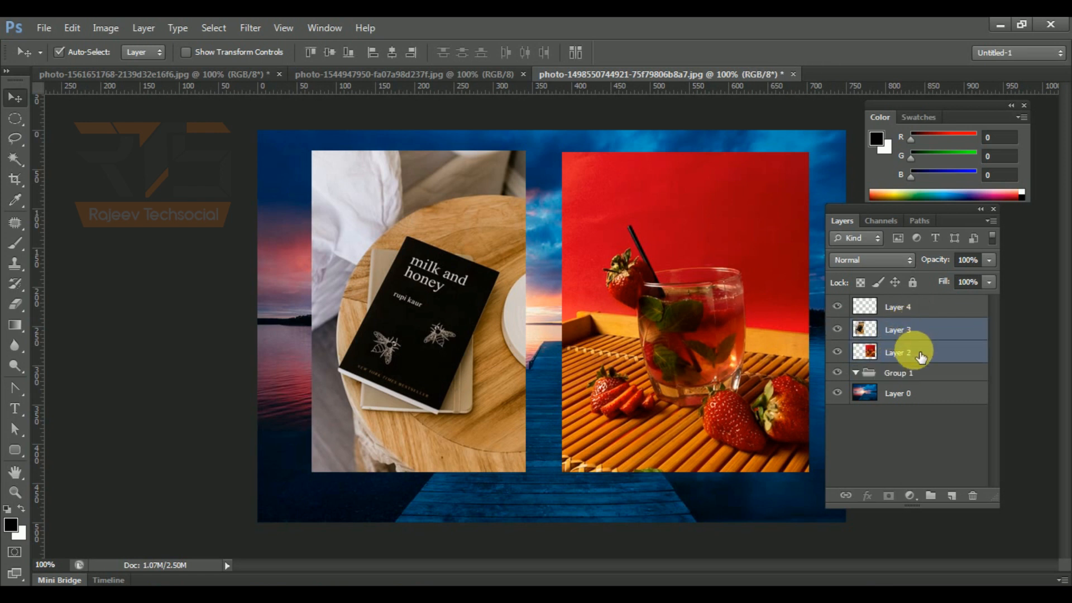
{"action": "left_click", "coordinate": [903, 385]}
{"action": "left_click", "coordinate": [904, 379]}
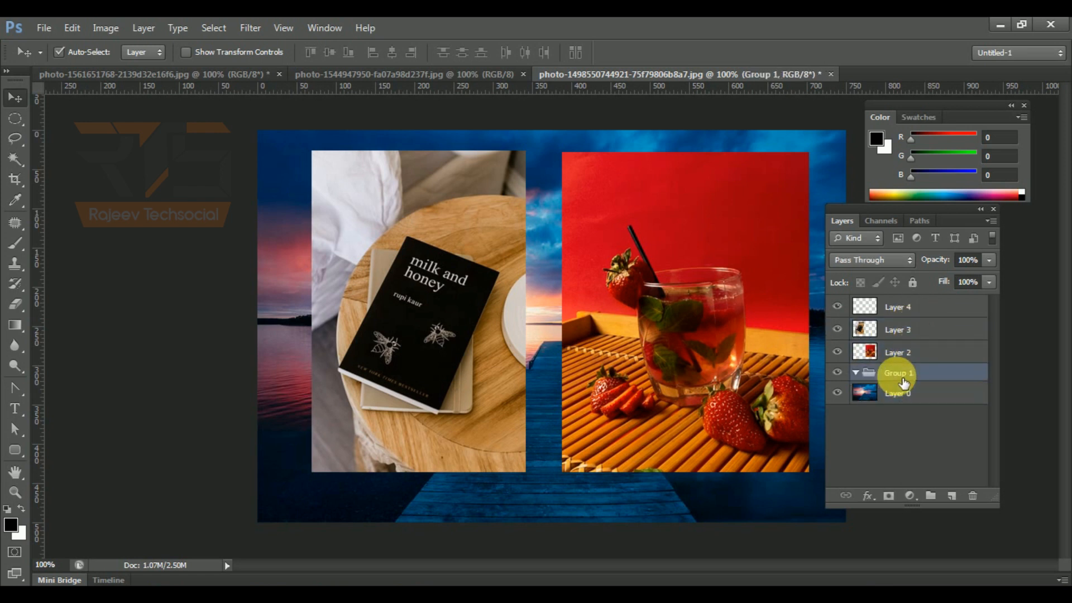
{"action": "key", "text": "Delete"}
{"action": "left_click", "coordinate": [900, 353]}
{"action": "right_click", "coordinate": [900, 353]}
{"action": "left_click", "coordinate": [888, 357]}
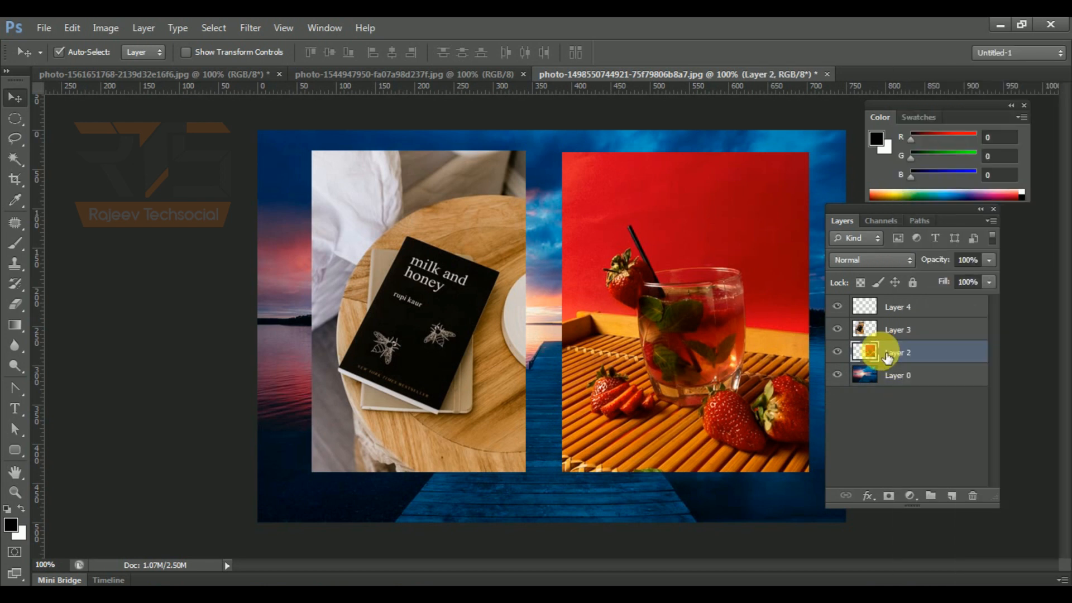
{"action": "right_click", "coordinate": [889, 356]}
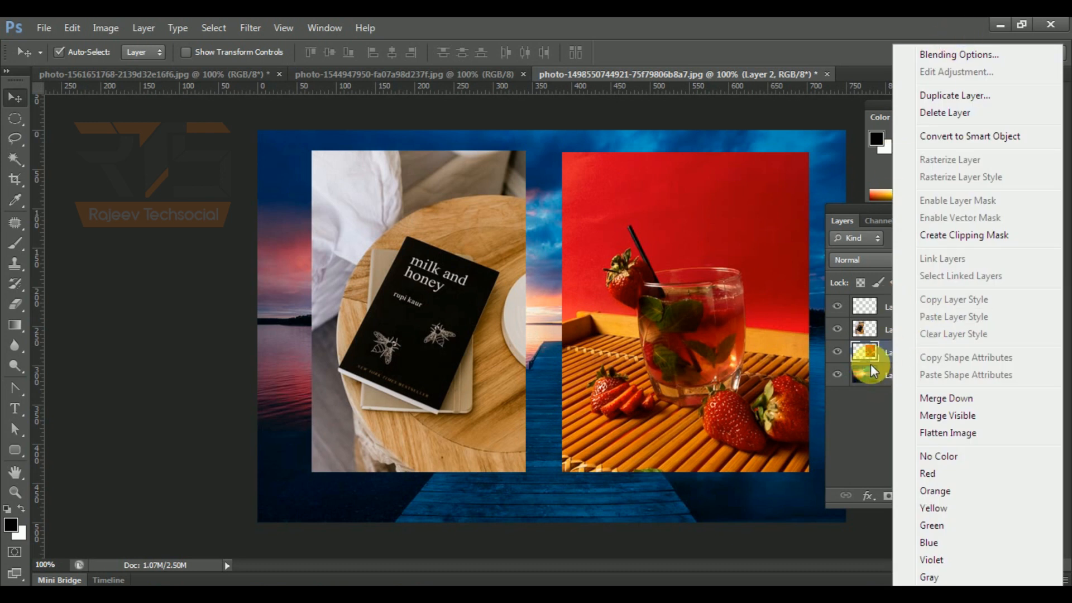
{"action": "left_click", "coordinate": [869, 352]}
{"action": "double_click", "coordinate": [898, 353]}
{"action": "left_click", "coordinate": [911, 375]}
{"action": "double_click", "coordinate": [878, 351]}
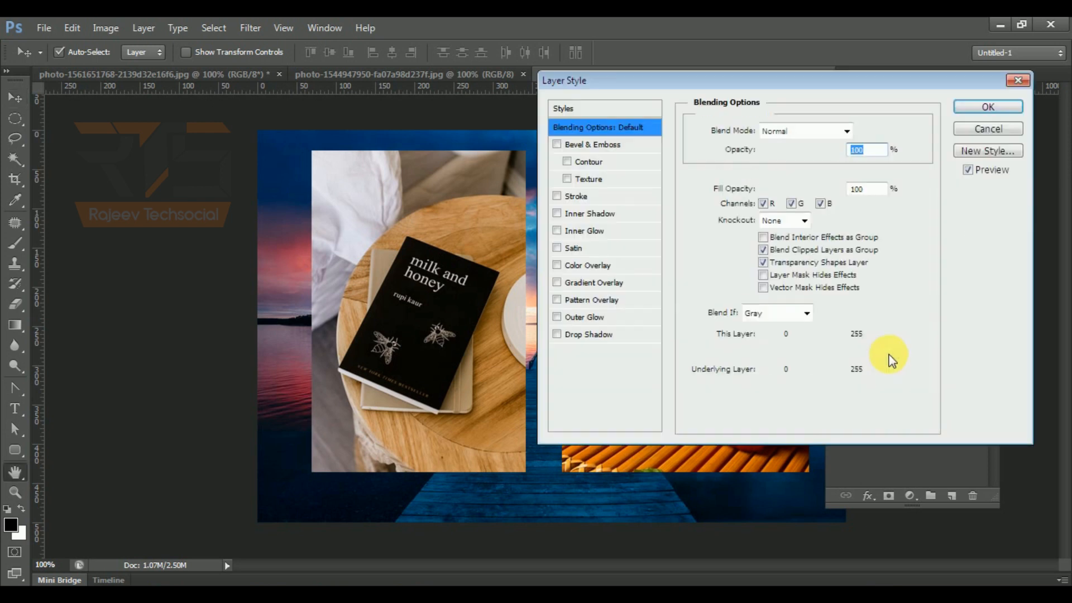
{"action": "left_click", "coordinate": [988, 128]}
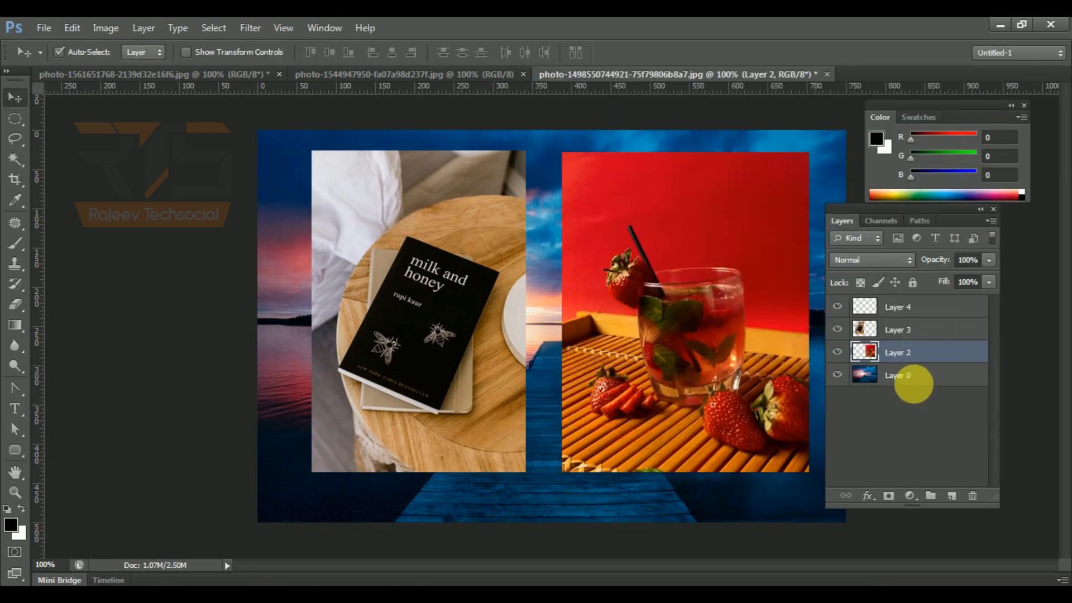
- Rename Layer 2, the drink photo, as demo01
{"action": "double_click", "coordinate": [898, 353]}
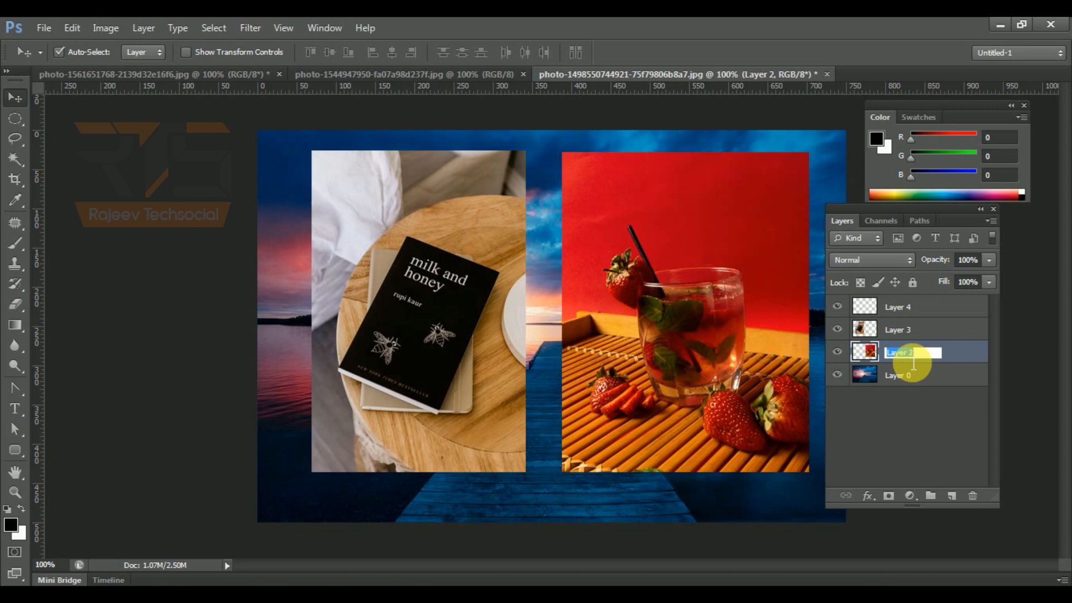
{"action": "type", "text": "demo01"}
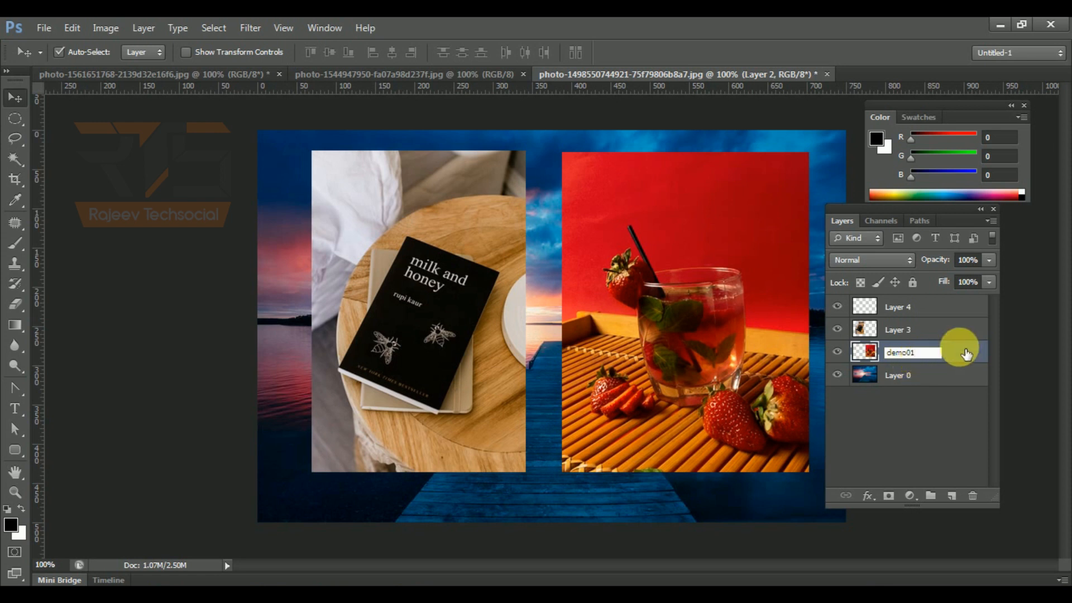
{"action": "left_click", "coordinate": [943, 372]}
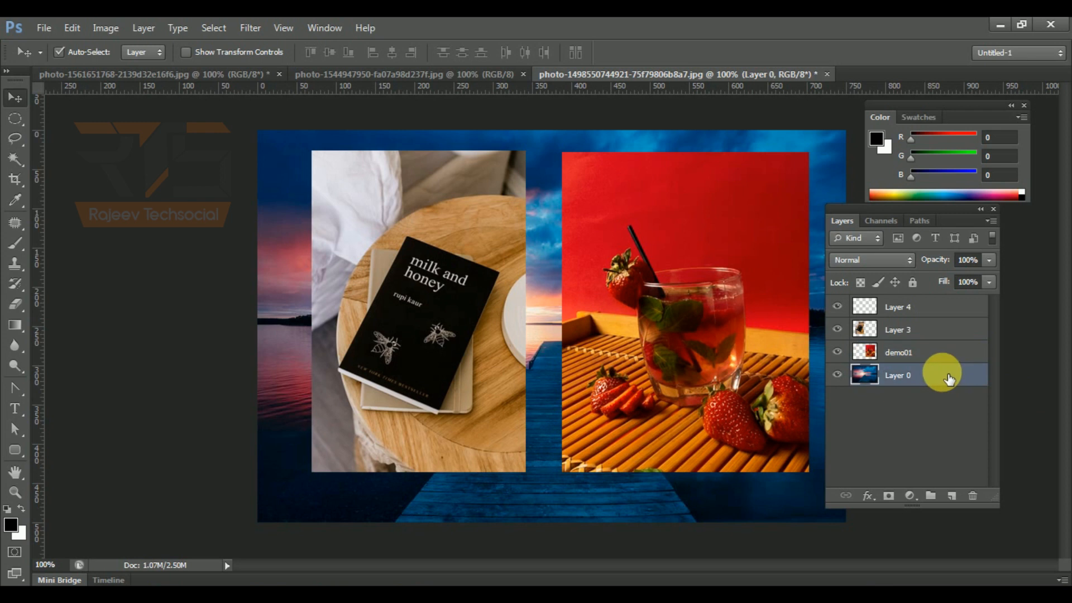
- Rename Layer 3, the book photo, as demo02
{"action": "left_click", "coordinate": [916, 334]}
{"action": "double_click", "coordinate": [916, 333]}
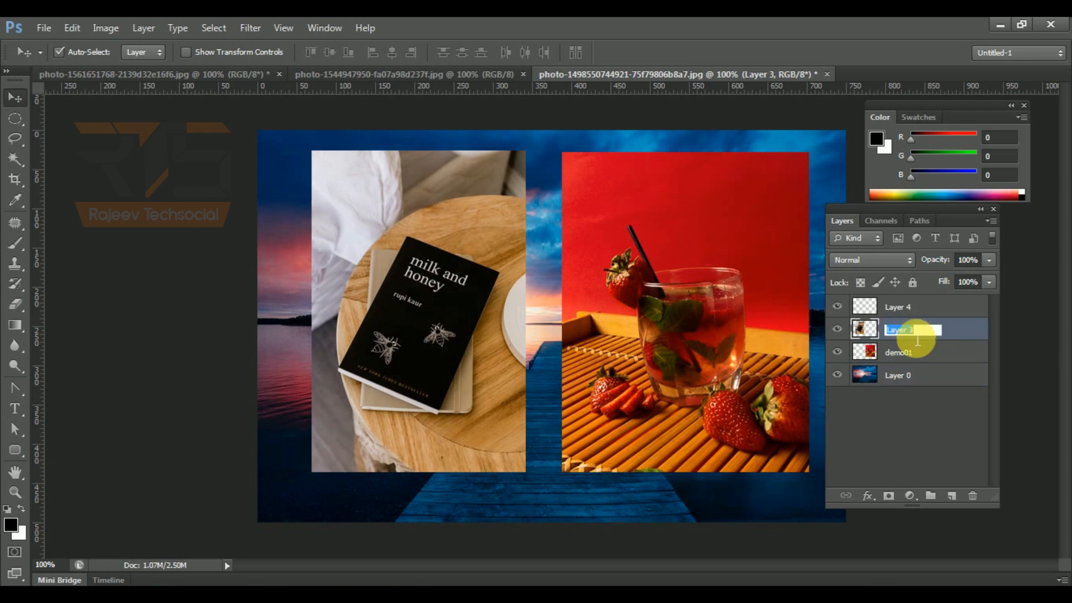
{"action": "type", "text": "dem"}
{"action": "left_click", "coordinate": [905, 351]}
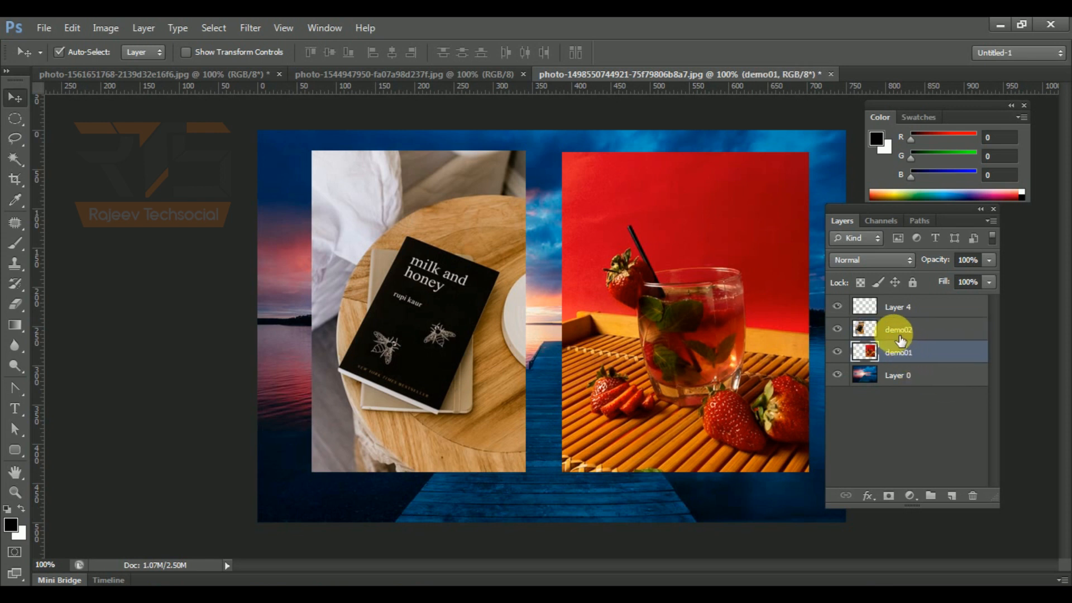
{"action": "right_click", "coordinate": [893, 335]}
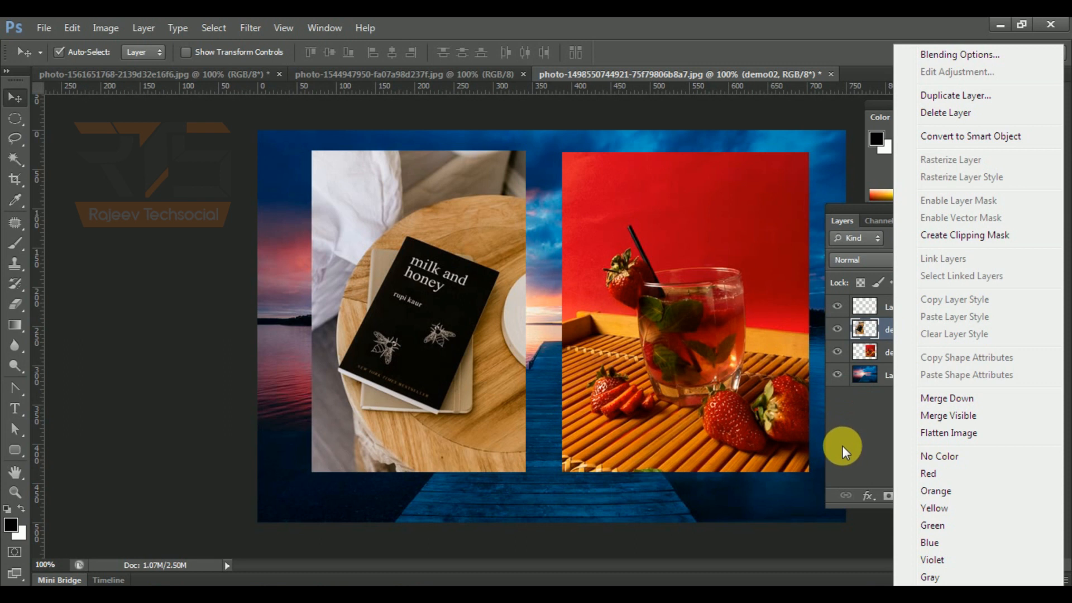
{"action": "left_click", "coordinate": [860, 356]}
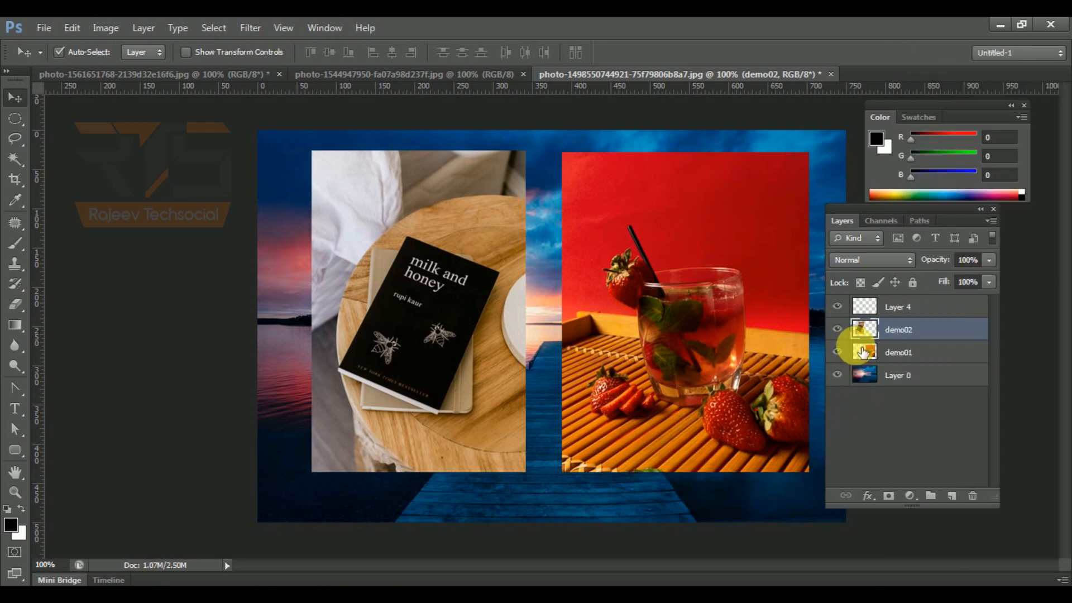
{"action": "right_click", "coordinate": [893, 329]}
{"action": "left_click", "coordinate": [862, 330]}
{"action": "right_click", "coordinate": [862, 331]}
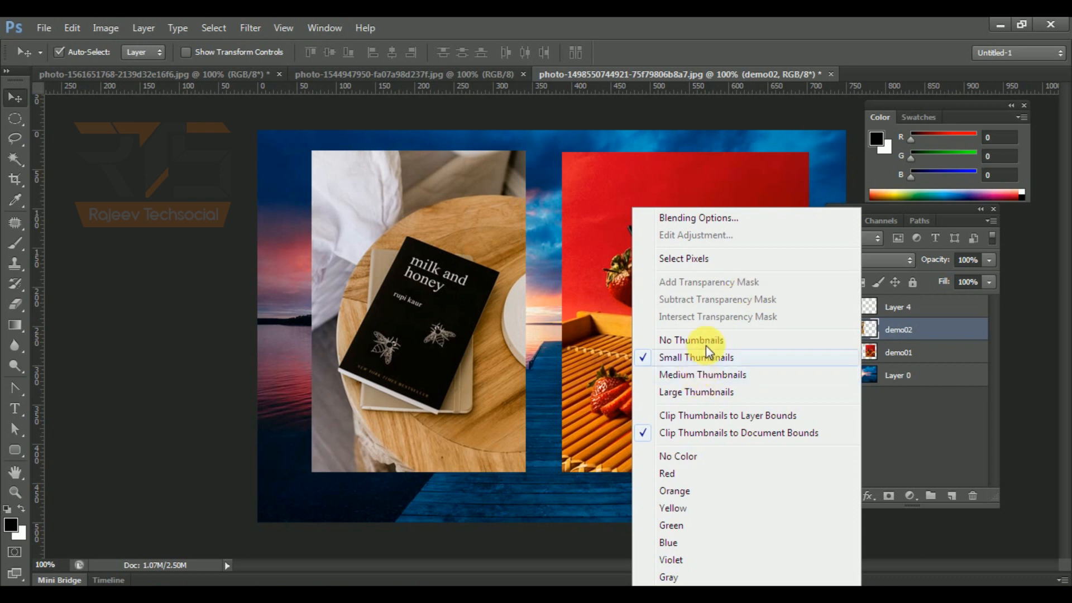
{"action": "left_click", "coordinate": [862, 329]}
- Turn off the layer thumbnails and switch them back to Small Thumbnails
{"action": "right_click", "coordinate": [862, 329]}
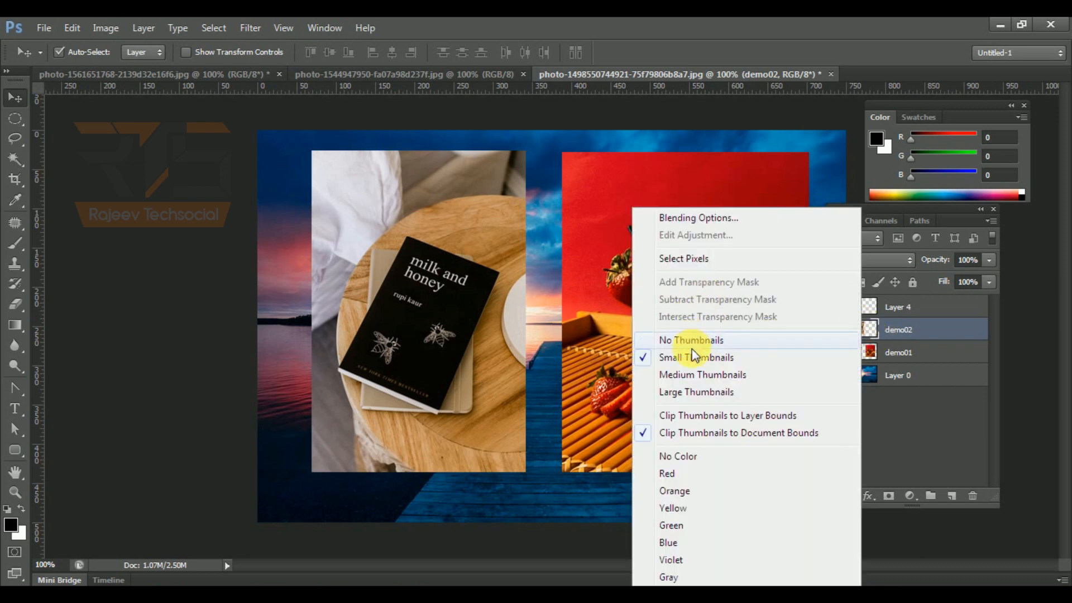
{"action": "left_click", "coordinate": [659, 340]}
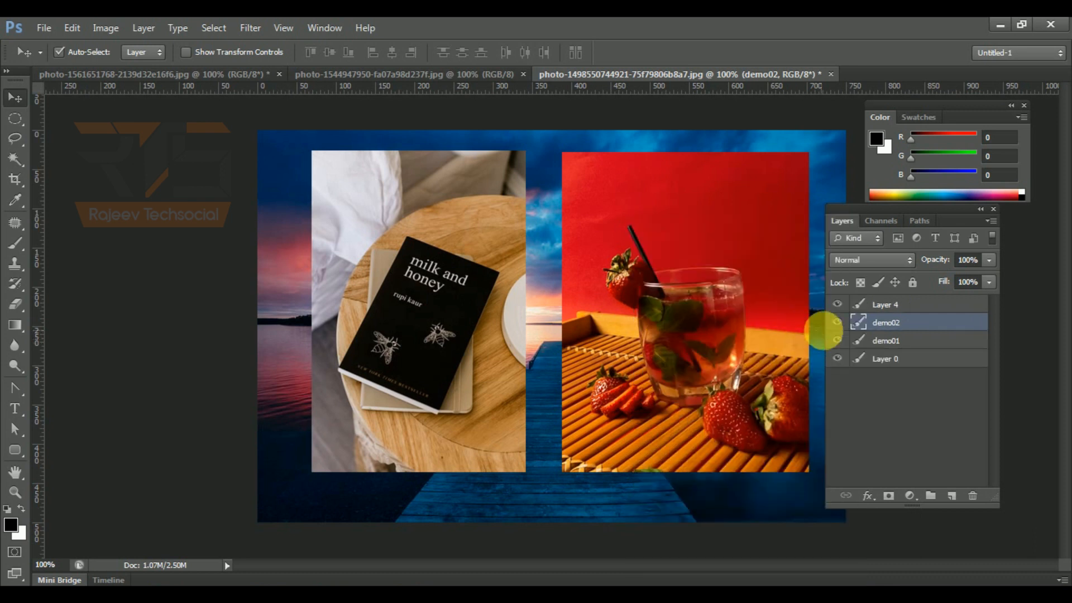
{"action": "right_click", "coordinate": [863, 328]}
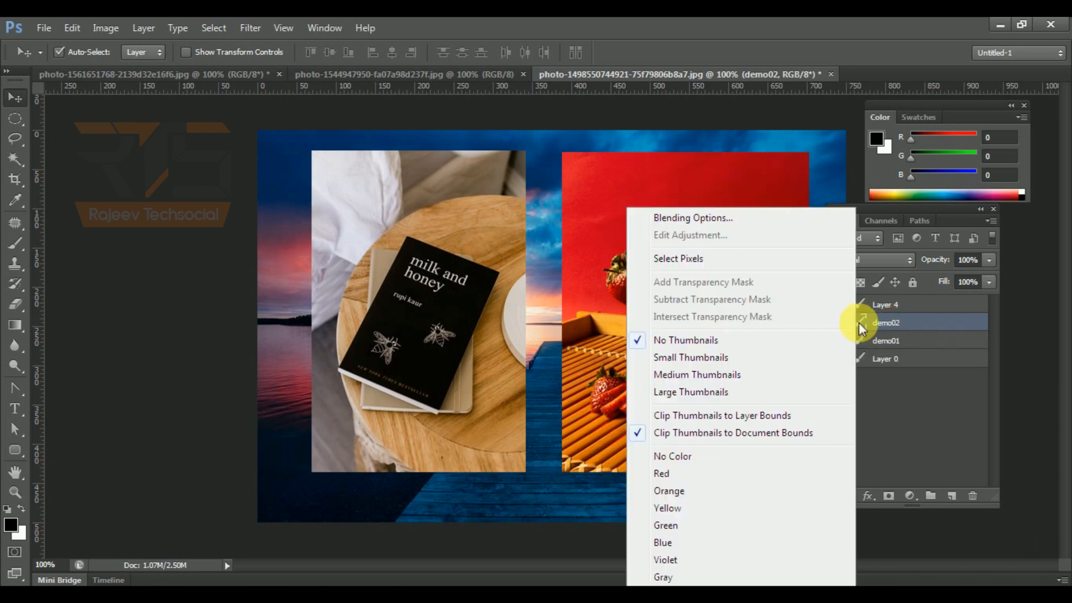
{"action": "left_click", "coordinate": [686, 359]}
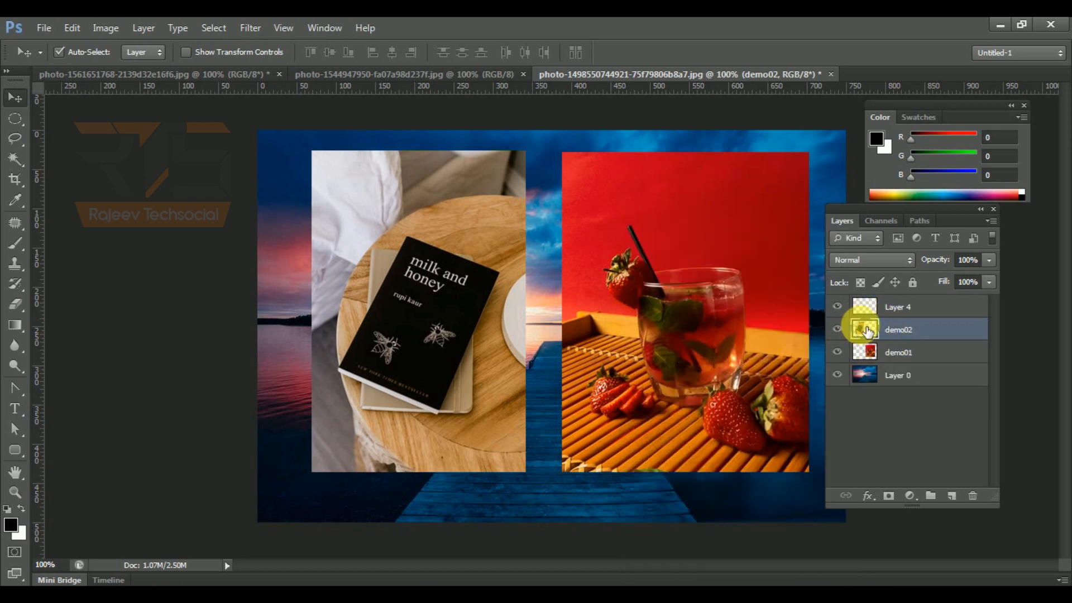
- Set the layer previews to Medium Thumbnails
{"action": "right_click", "coordinate": [863, 330]}
{"action": "left_click", "coordinate": [721, 375]}
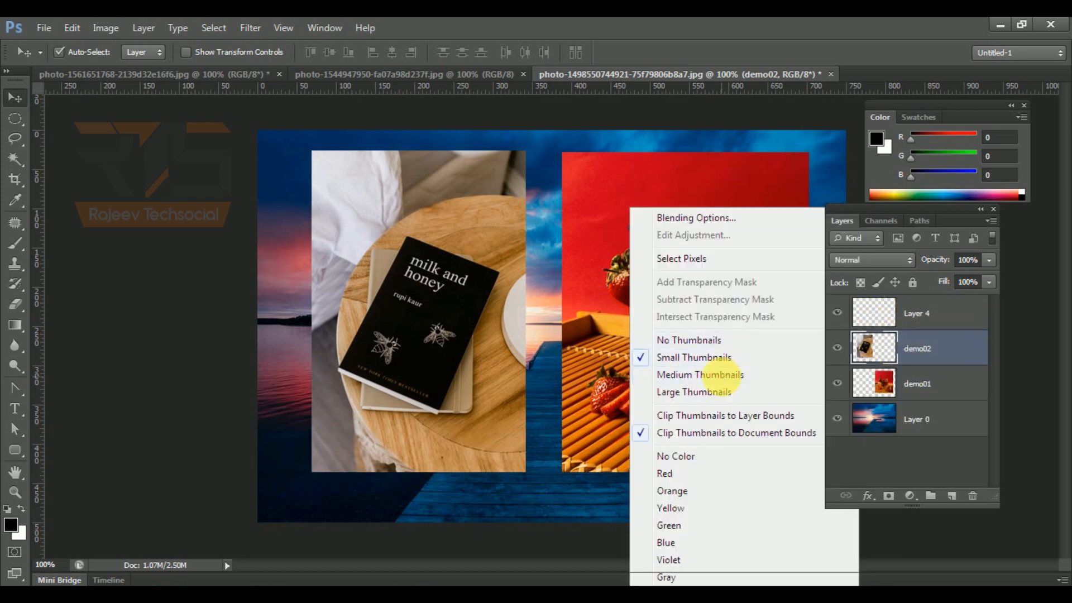
- Set the layer previews to Large Thumbnails and return them to Small Thumbnails
{"action": "right_click", "coordinate": [874, 350]}
{"action": "left_click", "coordinate": [719, 392]}
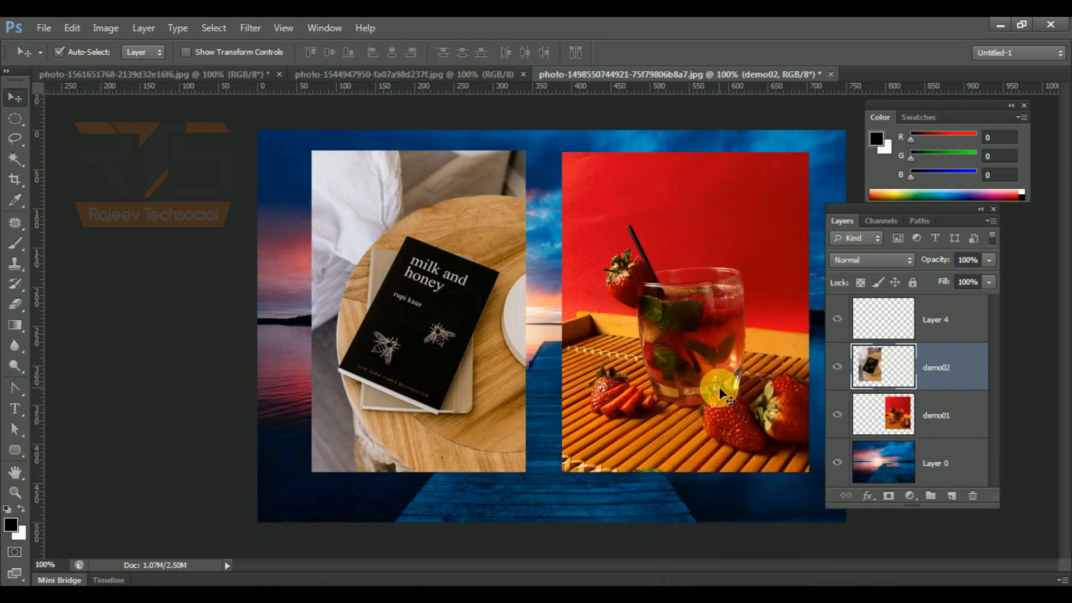
{"action": "right_click", "coordinate": [878, 371]}
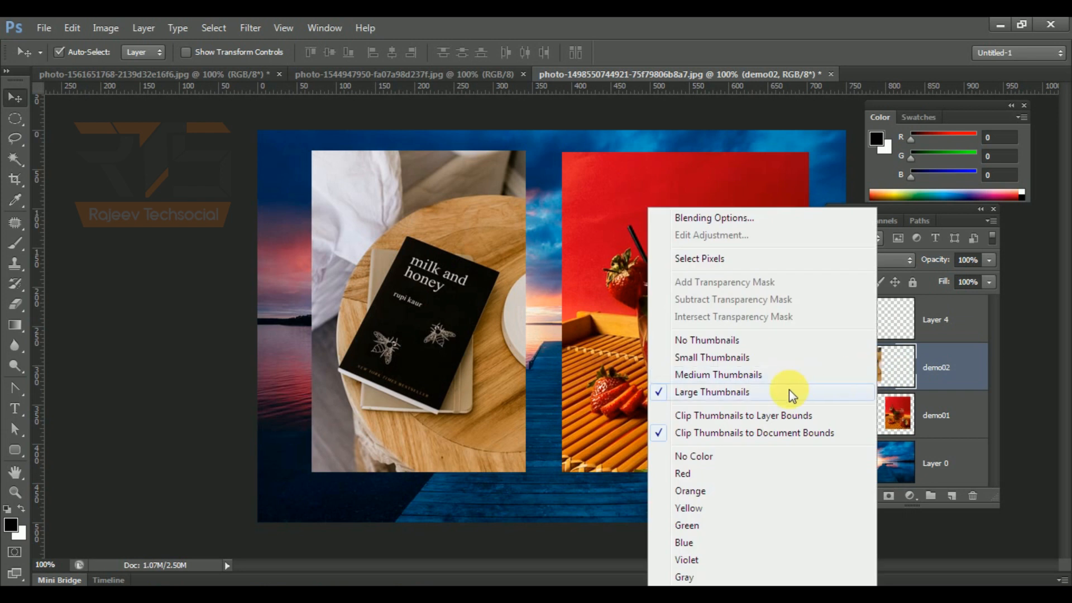
{"action": "right_click", "coordinate": [919, 362]}
{"action": "right_click", "coordinate": [942, 364]}
{"action": "right_click", "coordinate": [966, 368]}
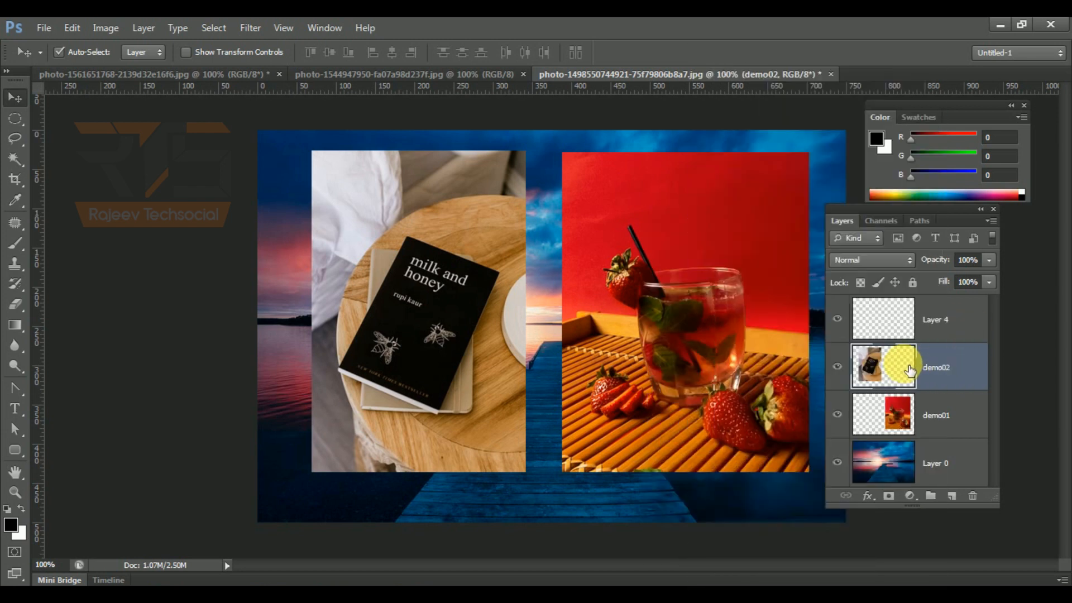
{"action": "right_click", "coordinate": [899, 362]}
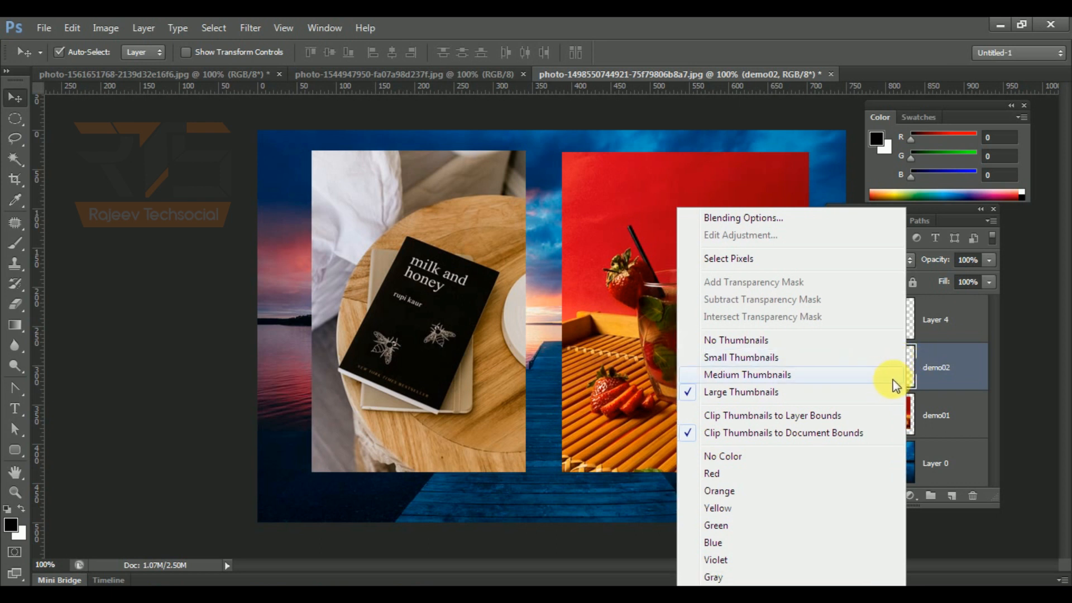
{"action": "left_click", "coordinate": [738, 357]}
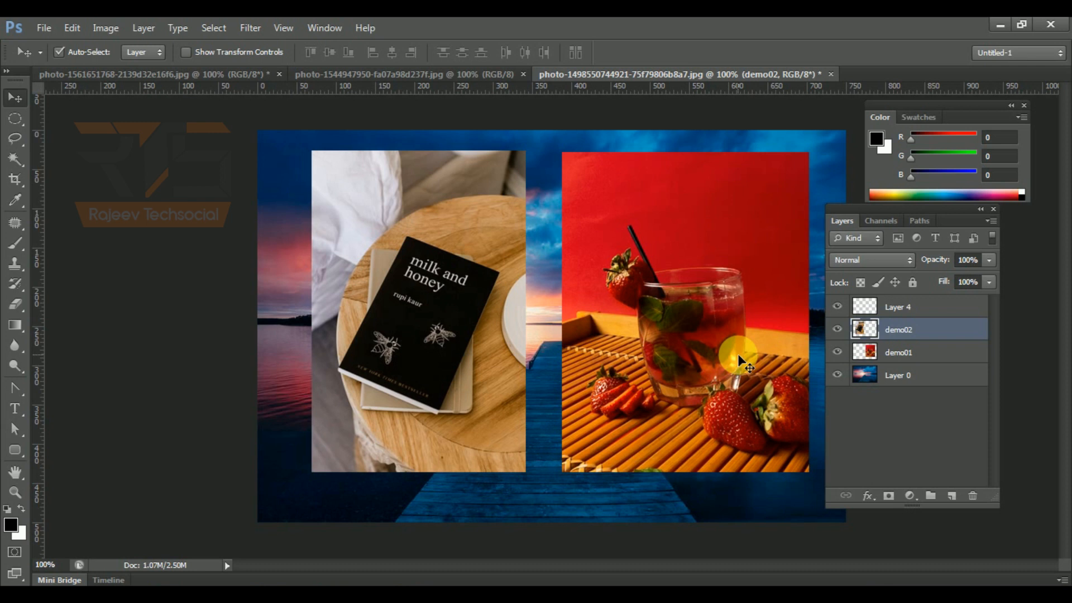
- Label the demo02 layer red and change its label color to yellow
{"action": "right_click", "coordinate": [870, 329]}
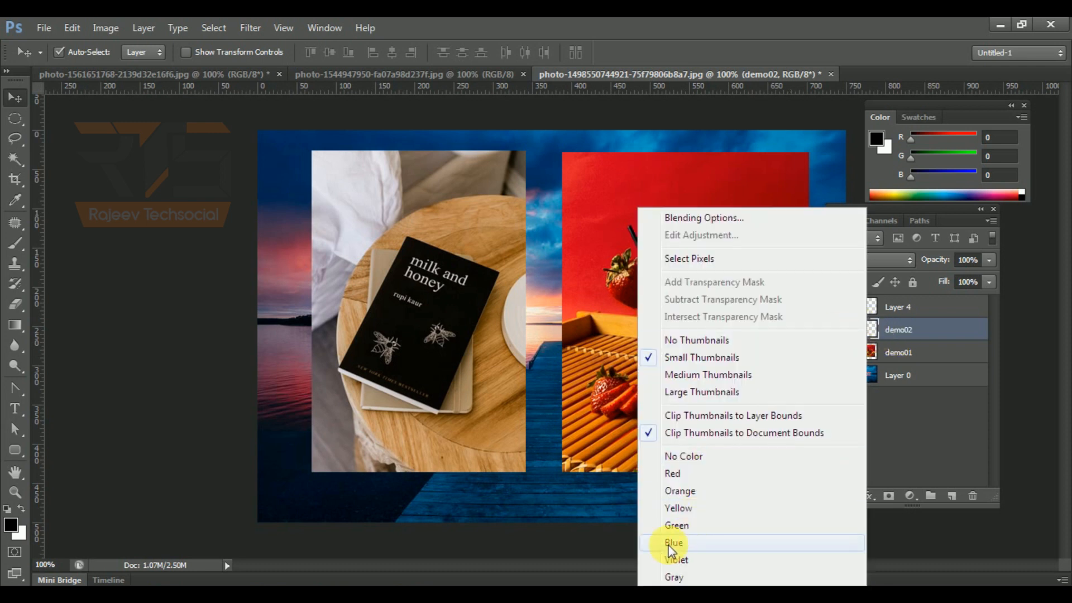
{"action": "left_click", "coordinate": [701, 476]}
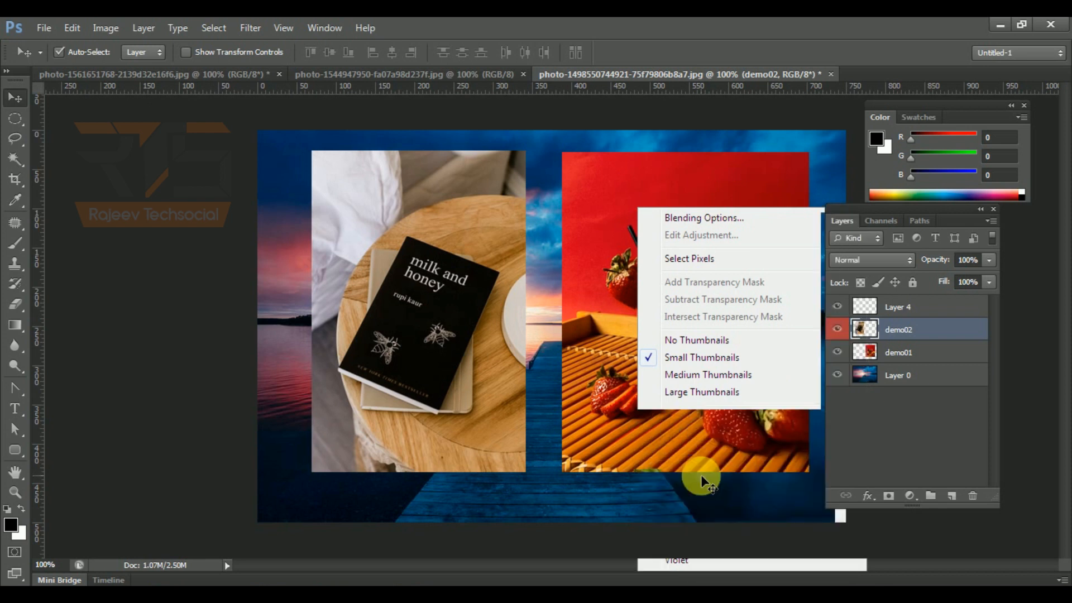
{"action": "right_click", "coordinate": [874, 336]}
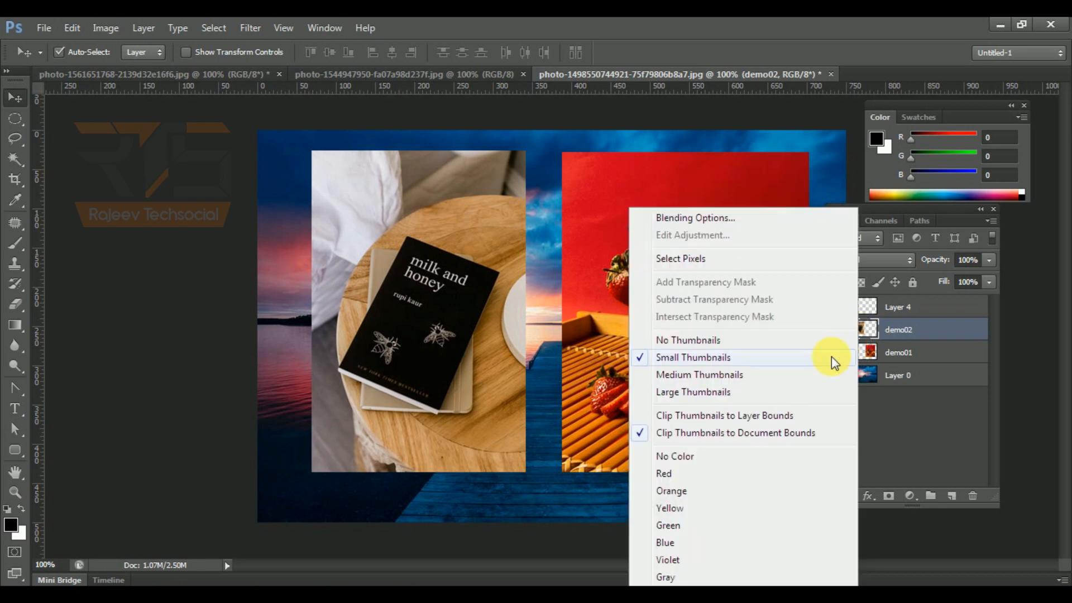
{"action": "left_click", "coordinate": [697, 509]}
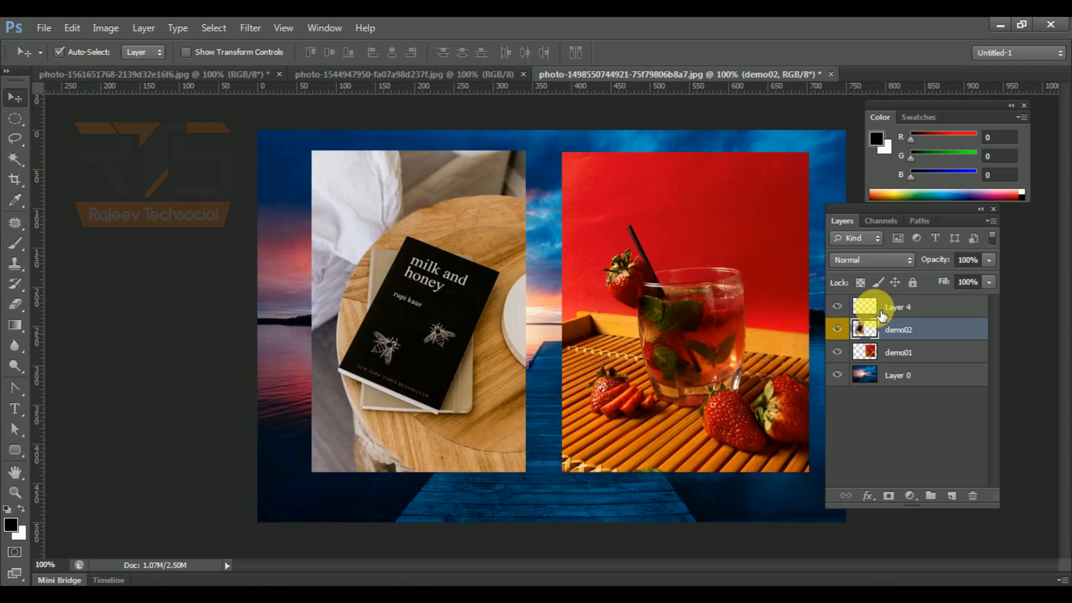
{"action": "right_click", "coordinate": [862, 321]}
{"action": "left_click", "coordinate": [896, 361]}
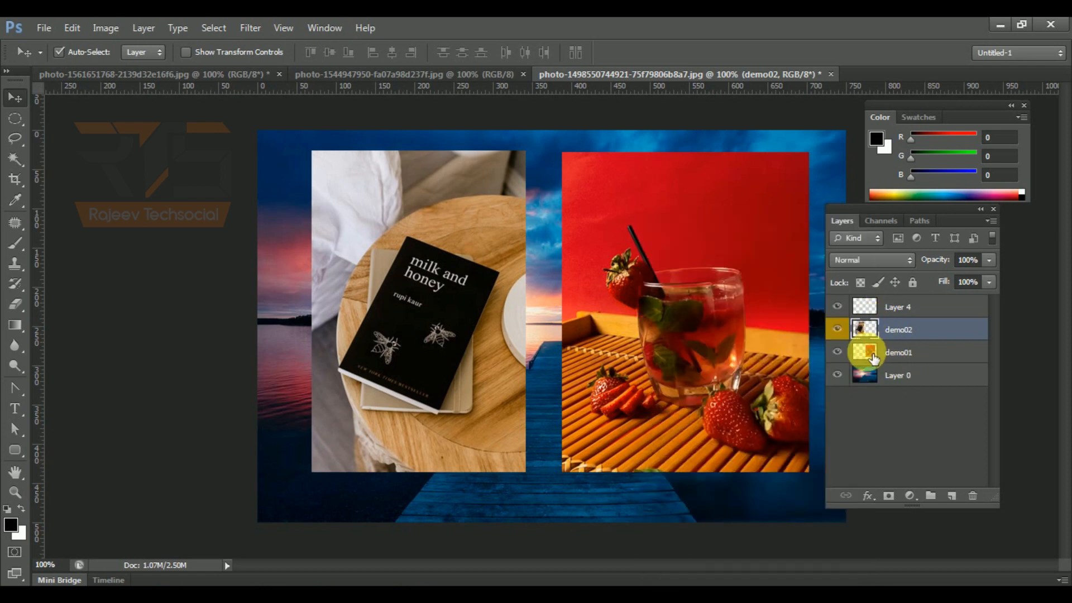
- Try a color label on the demo01 layer and reset both demo01 and demo02 to No Color
{"action": "right_click", "coordinate": [864, 351]}
{"action": "left_click", "coordinate": [671, 549]}
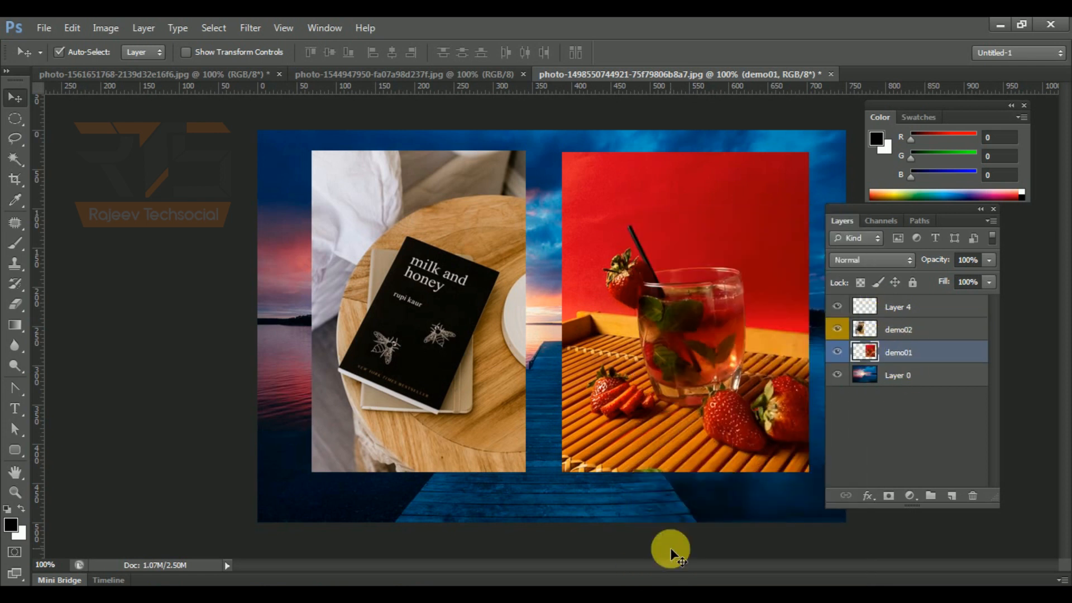
{"action": "right_click", "coordinate": [869, 356]}
{"action": "left_click", "coordinate": [688, 458]}
{"action": "left_click", "coordinate": [874, 334]}
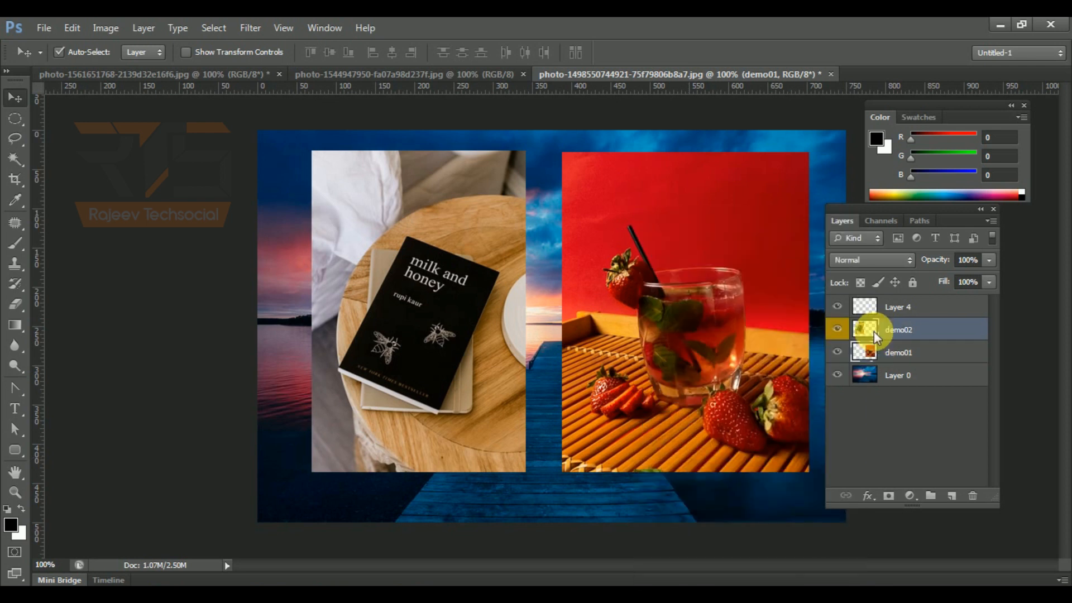
{"action": "right_click", "coordinate": [873, 331]}
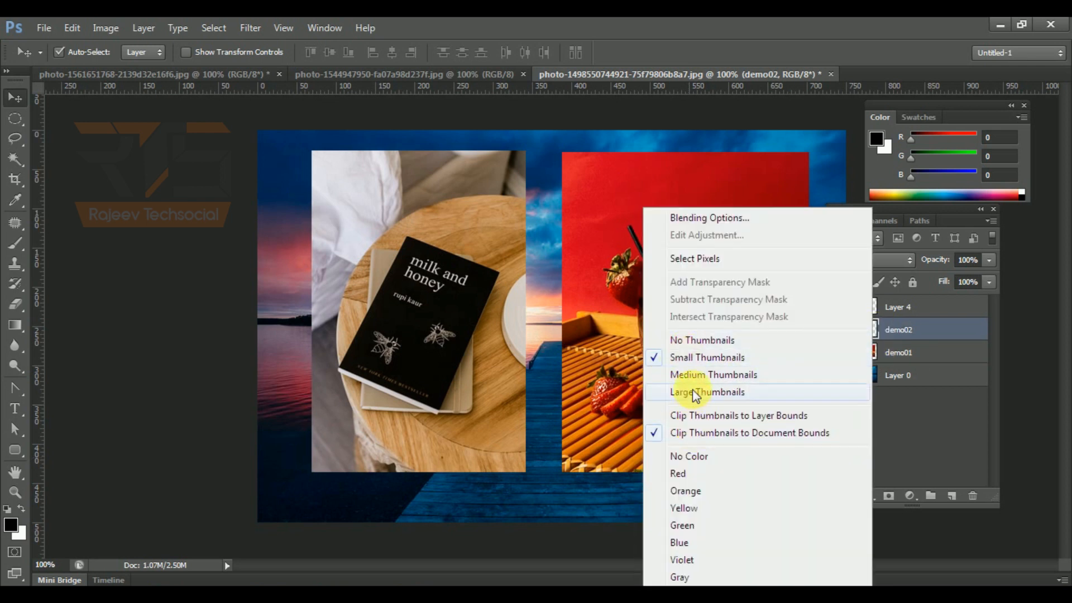
{"action": "left_click", "coordinate": [691, 458]}
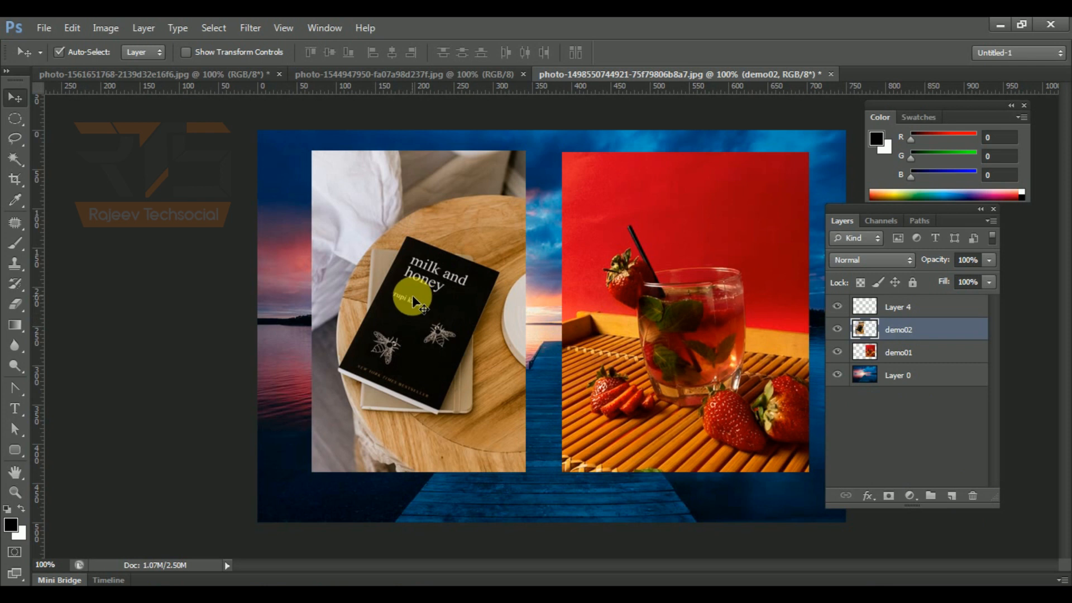
- Delete the book photo layer demo02 and move the drink photo to the middle of the canvas
{"action": "key", "text": "Delete"}
{"action": "left_click_drag", "start_coordinate": [683, 326], "coordinate": [437, 350]}
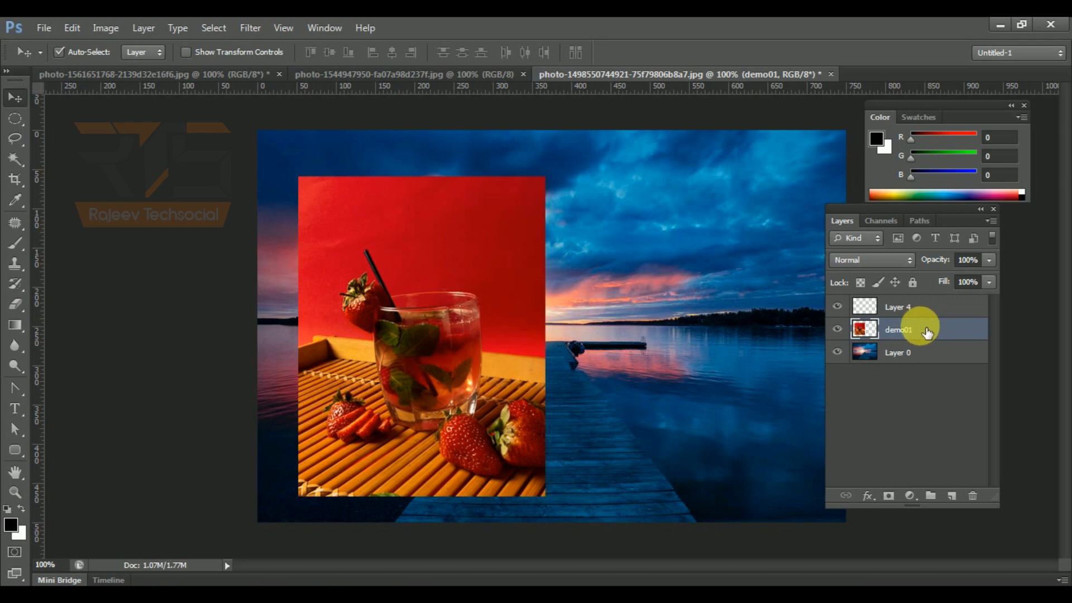
{"action": "left_click_drag", "start_coordinate": [367, 345], "coordinate": [451, 325]}
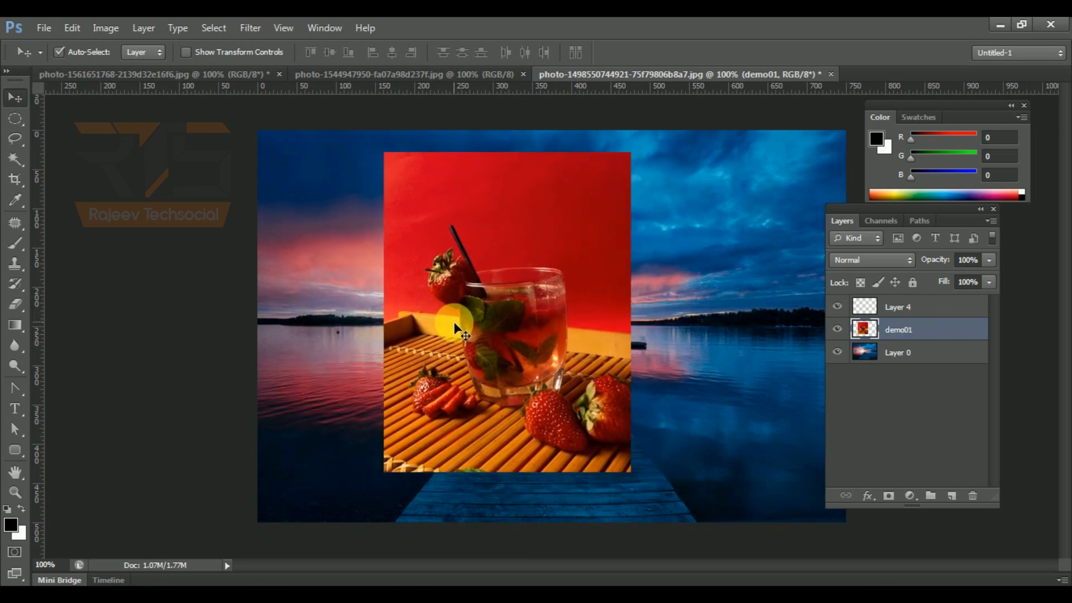
{"action": "left_click", "coordinate": [989, 283]}
{"action": "left_click", "coordinate": [988, 262]}
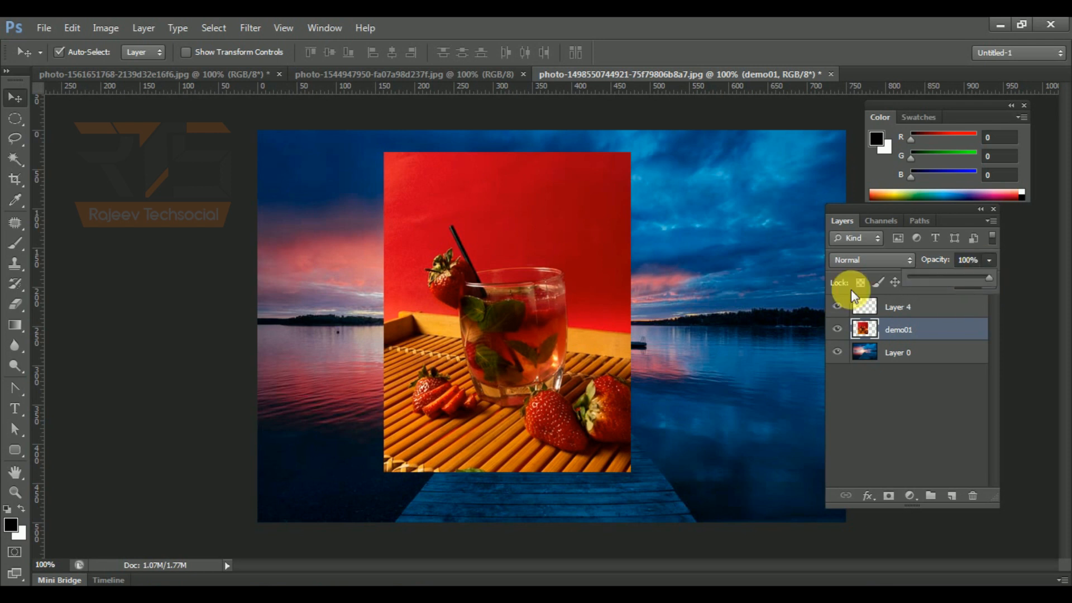
{"action": "left_click_drag", "start_coordinate": [524, 219], "coordinate": [537, 242]}
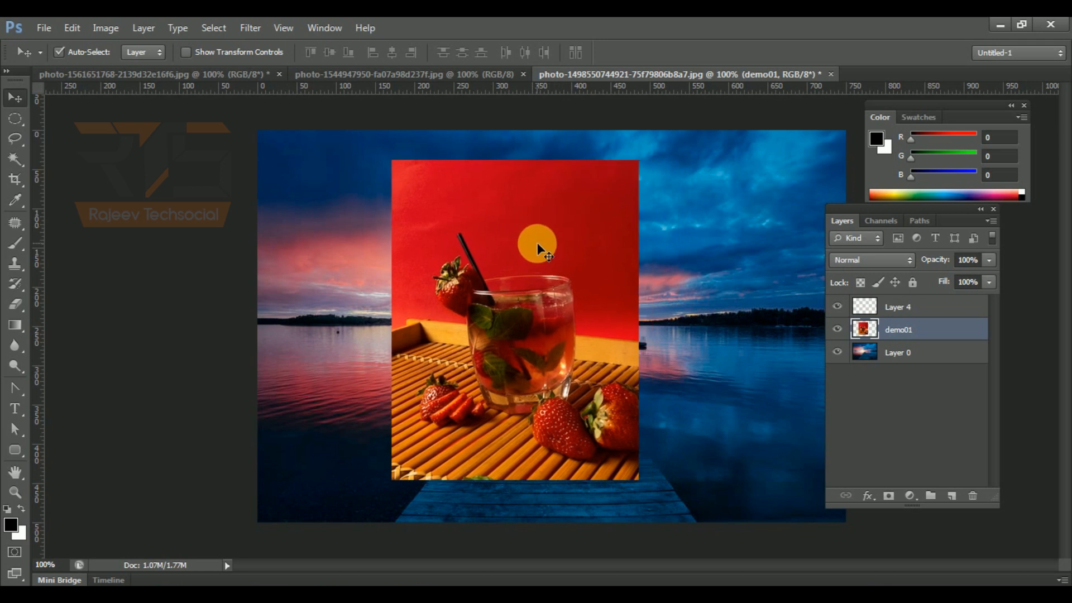
- Delete the empty Layer 4 and shift the drink photo slightly on the canvas
{"action": "left_click", "coordinate": [915, 306]}
{"action": "left_click", "coordinate": [974, 496]}
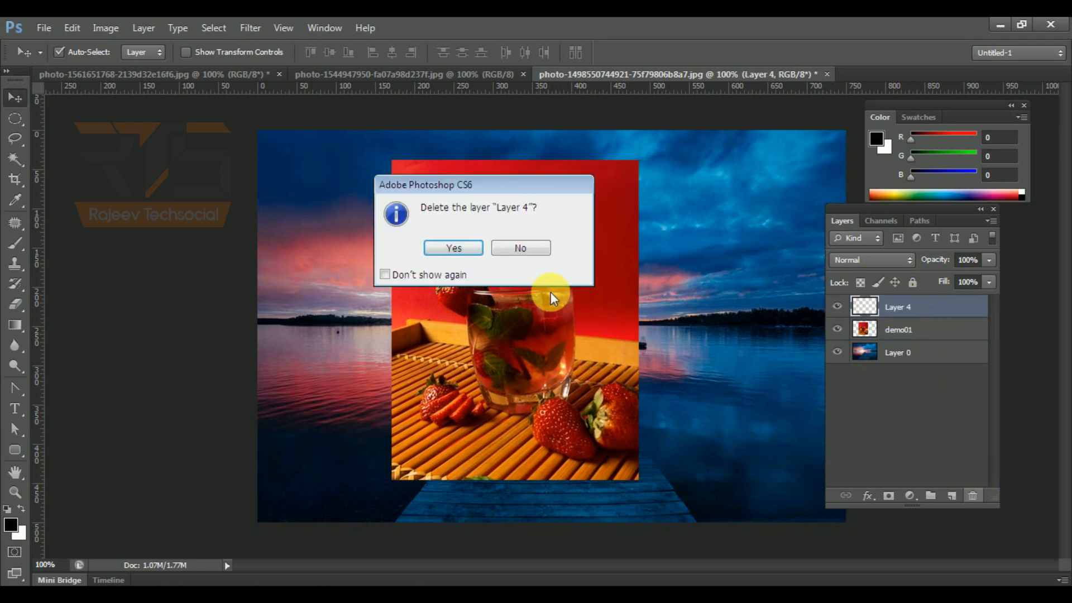
{"action": "left_click", "coordinate": [452, 246]}
{"action": "mouse_move", "coordinate": [493, 262]}
{"action": "left_mouse_down"}
{"action": "mouse_move", "coordinate": [409, 261]}
{"action": "mouse_move", "coordinate": [461, 252]}
{"action": "mouse_move", "coordinate": [439, 306]}
{"action": "mouse_move", "coordinate": [457, 261]}
{"action": "mouse_move", "coordinate": [486, 264]}
{"action": "left_mouse_up"}
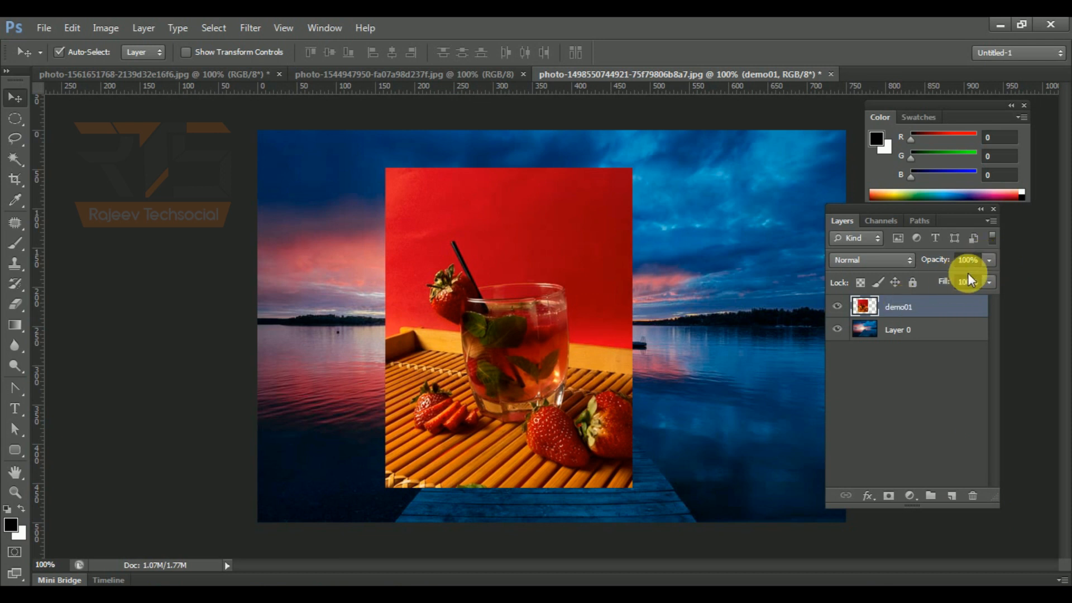
- Lock all attributes of the demo01 layer and try to select the drink photo on the canvas
{"action": "left_click", "coordinate": [915, 283]}
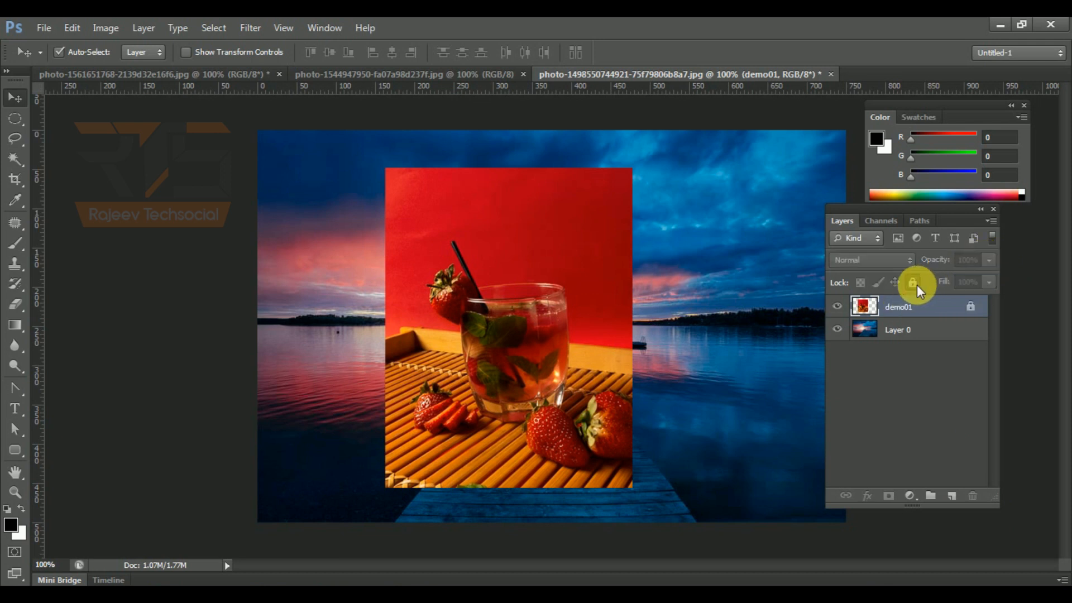
{"action": "left_click", "coordinate": [578, 287]}
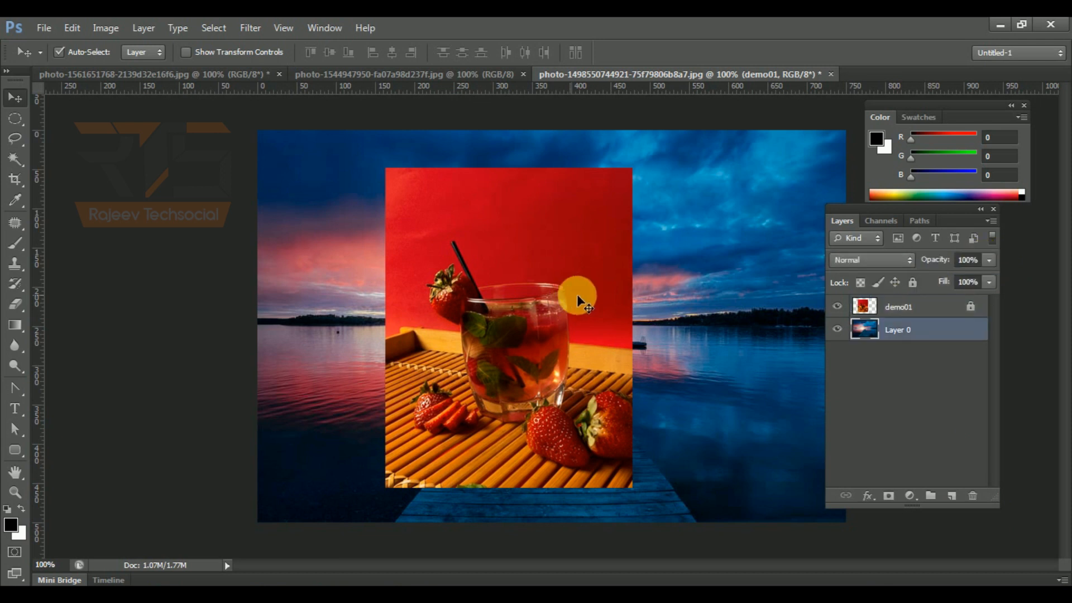
{"action": "left_click", "coordinate": [947, 312]}
- Lock all attributes of the background photo Layer 0 and unlock the demo01 layer
{"action": "left_click", "coordinate": [893, 328]}
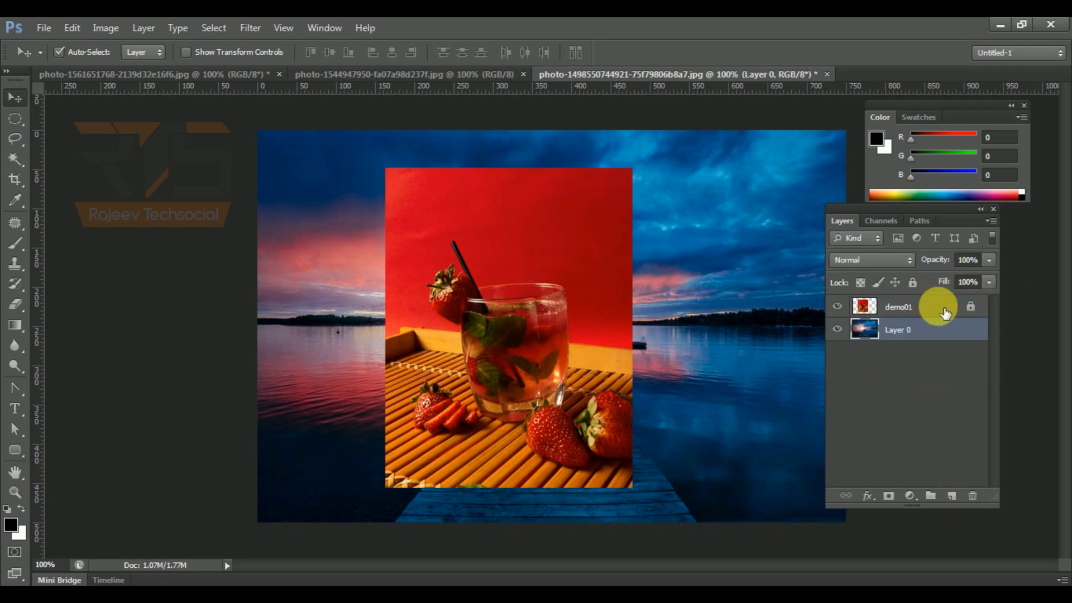
{"action": "left_click", "coordinate": [911, 283]}
{"action": "left_click", "coordinate": [905, 313]}
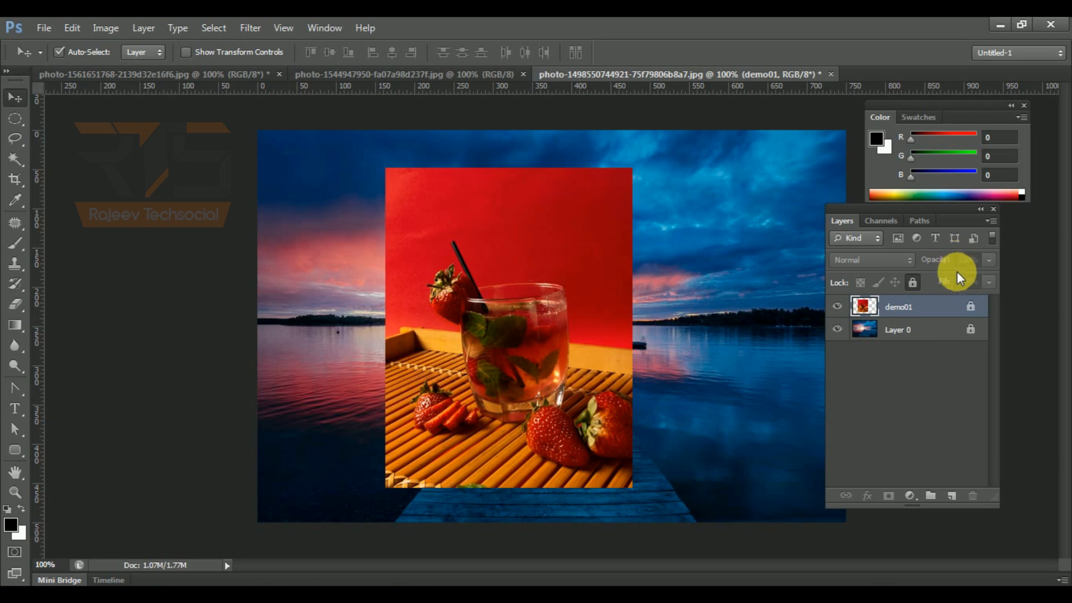
{"action": "left_click", "coordinate": [913, 286]}
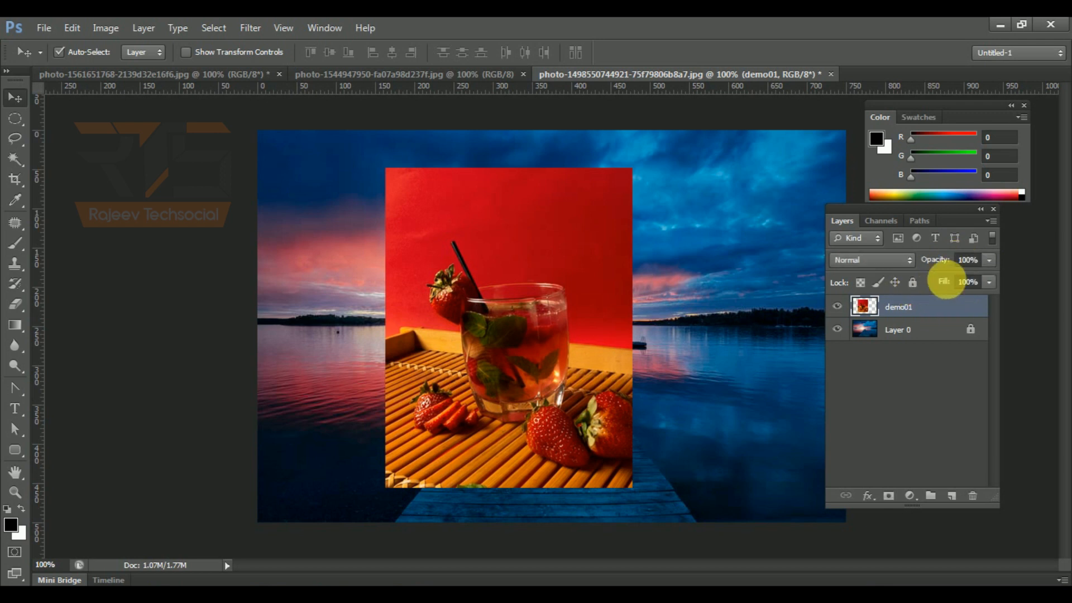
- Try demo01 at 50% opacity and at about 61% fill, restoring each setting to 100%
{"action": "mouse_move", "coordinate": [944, 262]}
{"action": "left_mouse_down"}
{"action": "mouse_move", "coordinate": [896, 258]}
{"action": "mouse_move", "coordinate": [942, 256]}
{"action": "mouse_move", "coordinate": [910, 257]}
{"action": "mouse_move", "coordinate": [940, 268]}
{"action": "mouse_move", "coordinate": [916, 257]}
{"action": "mouse_move", "coordinate": [930, 269]}
{"action": "left_mouse_up"}
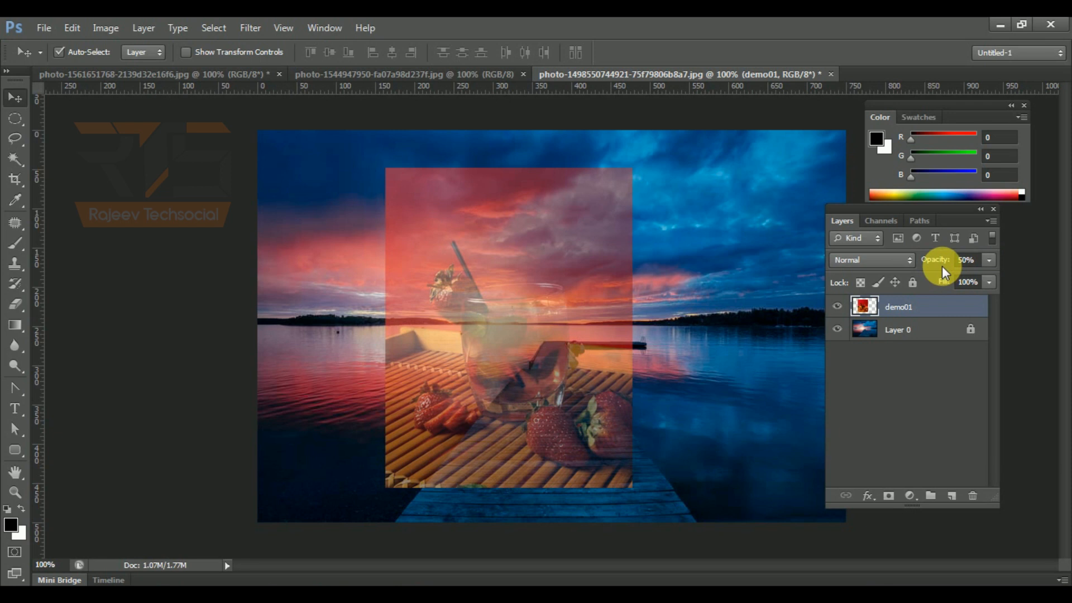
{"action": "left_click_drag", "start_coordinate": [933, 256], "coordinate": [1005, 263]}
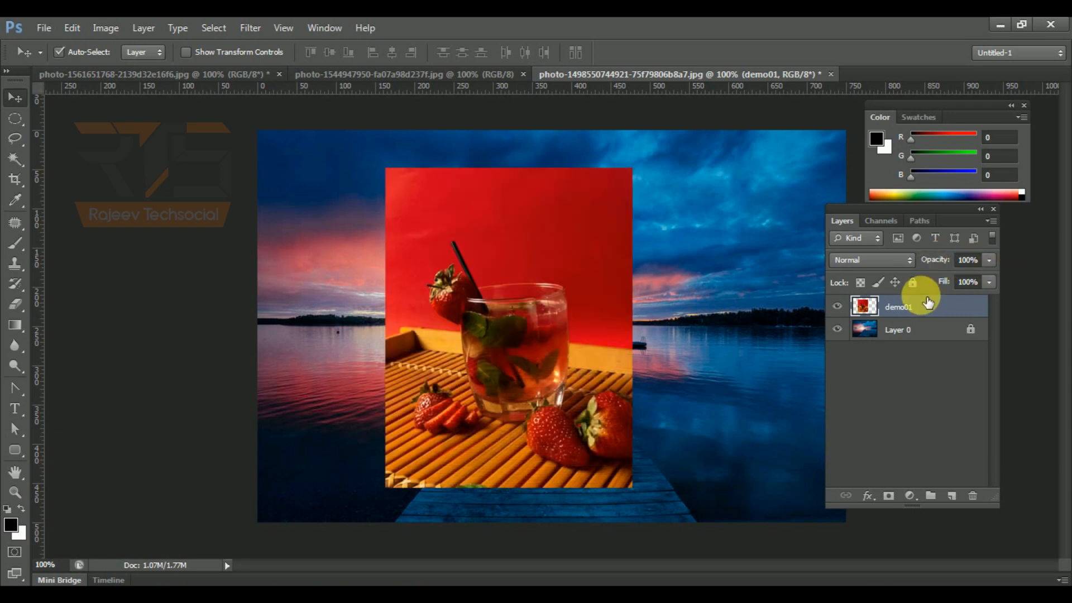
{"action": "left_click", "coordinate": [987, 282]}
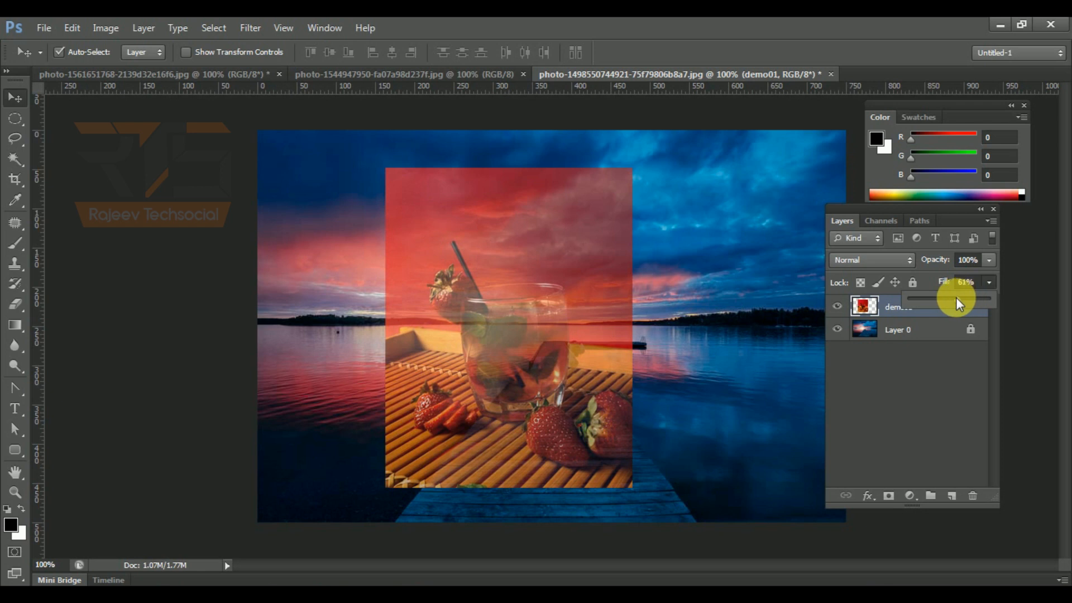
{"action": "mouse_move", "coordinate": [956, 305]}
{"action": "left_mouse_down"}
{"action": "mouse_move", "coordinate": [1002, 299]}
{"action": "mouse_move", "coordinate": [949, 308]}
{"action": "left_mouse_up"}
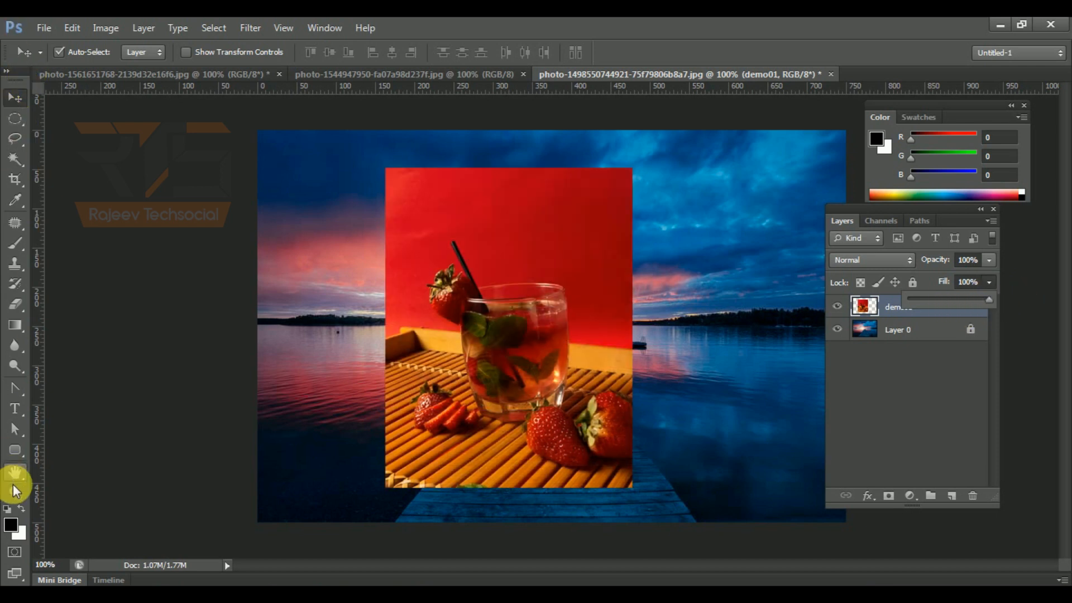
- Draw a black circle about 262 px wide overlapping the drink photo's right edge and set its fill to 67%
{"action": "left_click", "coordinate": [14, 450]}
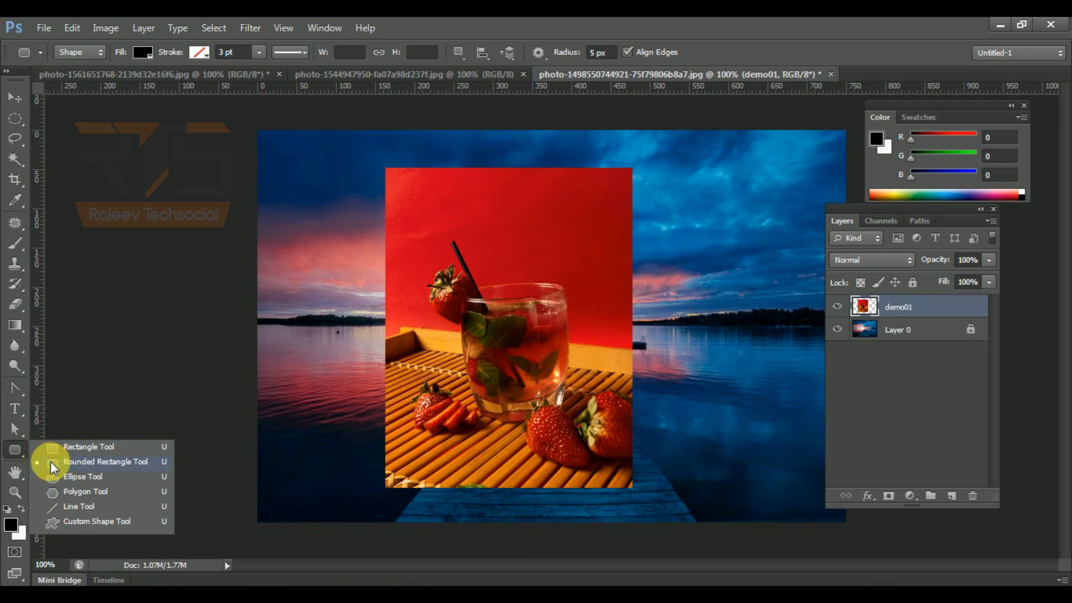
{"action": "left_click", "coordinate": [84, 476]}
{"action": "left_click_drag", "start_coordinate": [602, 188], "coordinate": [813, 432]}
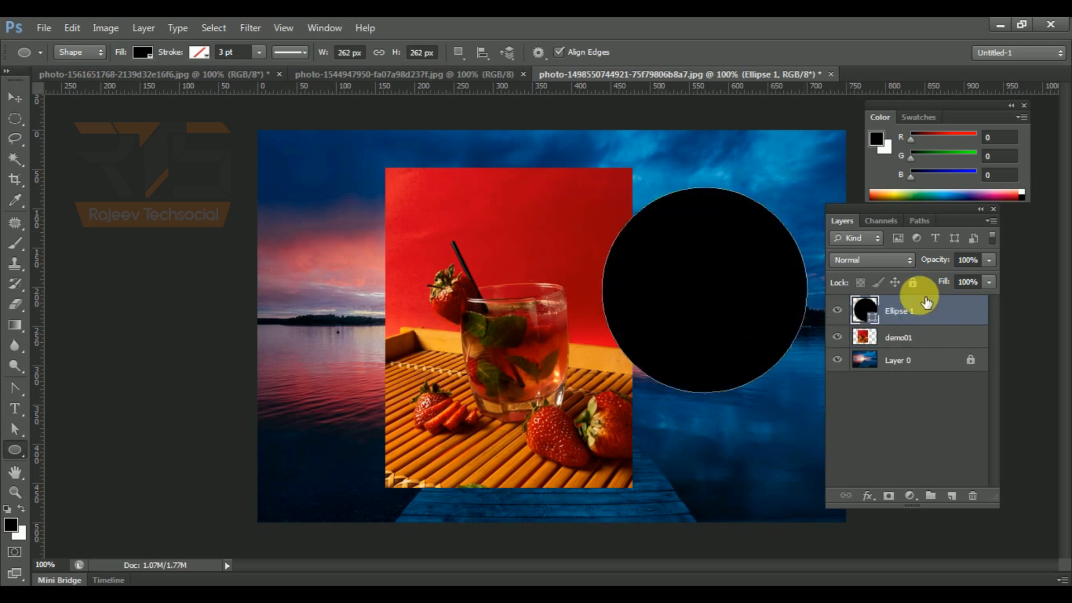
{"action": "left_click_drag", "start_coordinate": [950, 259], "coordinate": [1008, 256]}
{"action": "left_click_drag", "start_coordinate": [953, 285], "coordinate": [926, 286]}
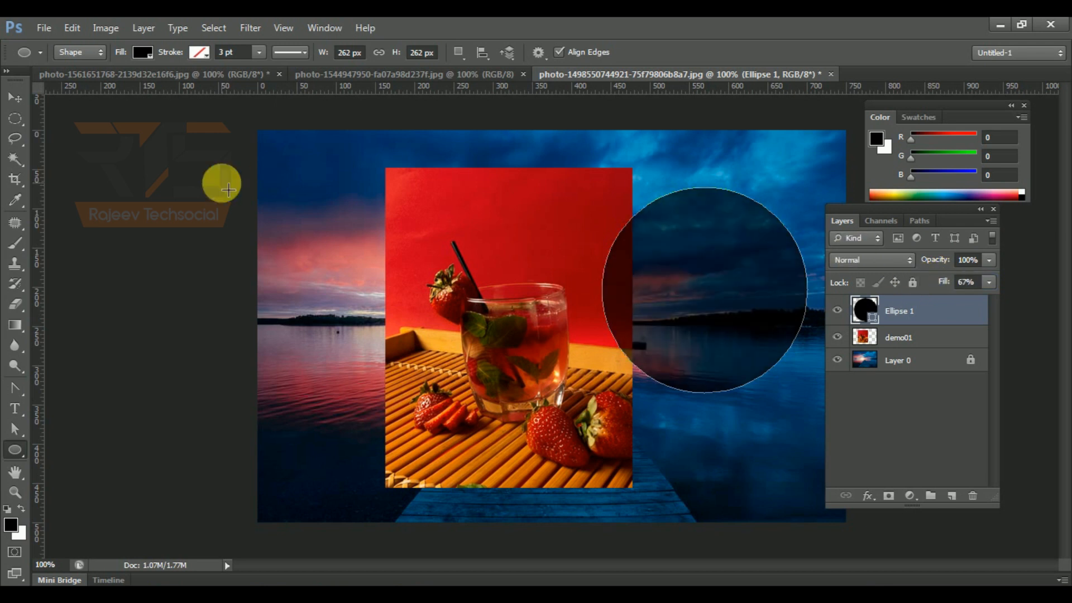
- Delete the black circle's layer and move the drink photo slightly to the right
{"action": "left_click", "coordinate": [13, 100]}
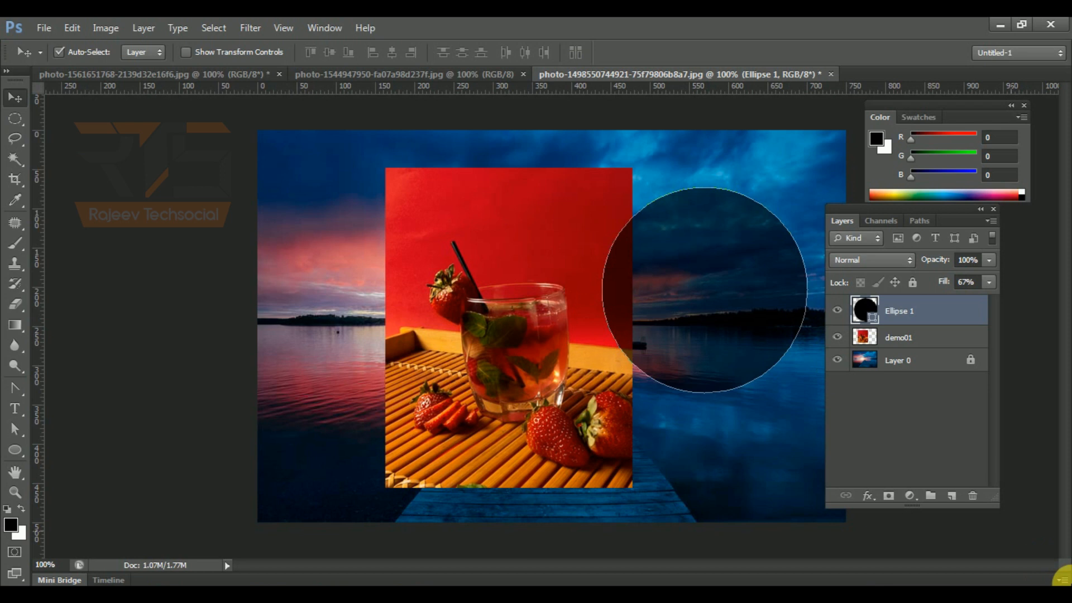
{"action": "left_click", "coordinate": [973, 497]}
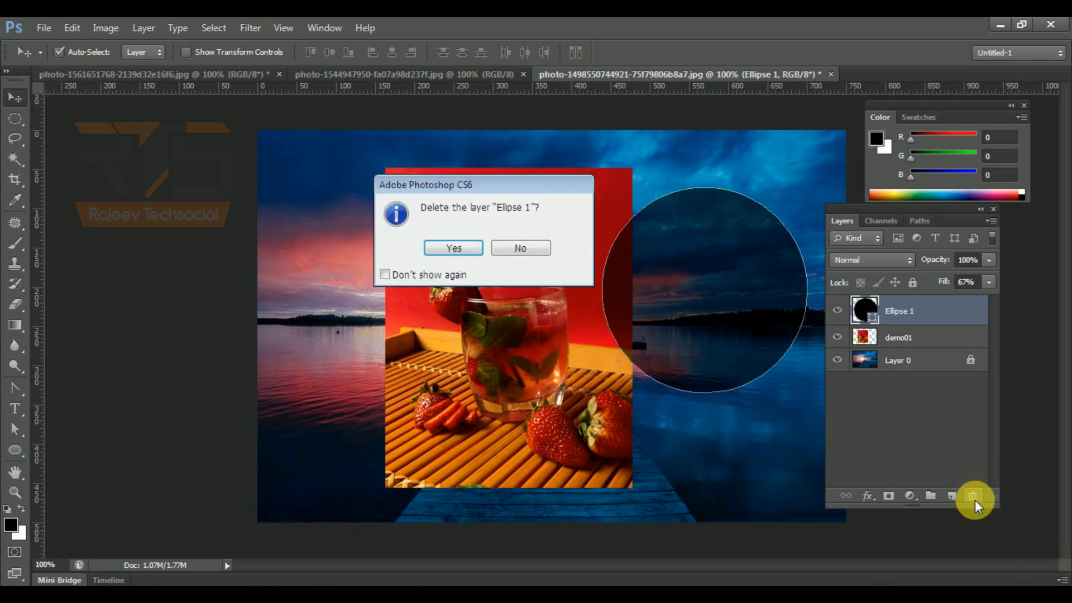
{"action": "left_click", "coordinate": [451, 248]}
{"action": "left_click_drag", "start_coordinate": [461, 311], "coordinate": [485, 301]}
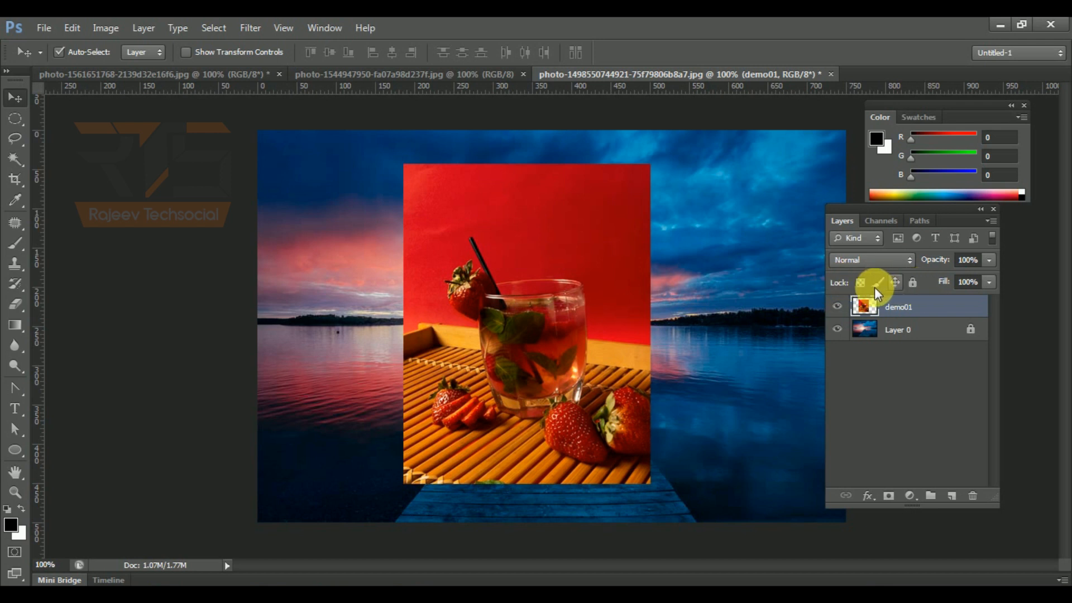
- Lock demo01's transparent pixels and move the drink photo to the left over the lake background
{"action": "left_click_drag", "start_coordinate": [439, 356], "coordinate": [408, 363]}
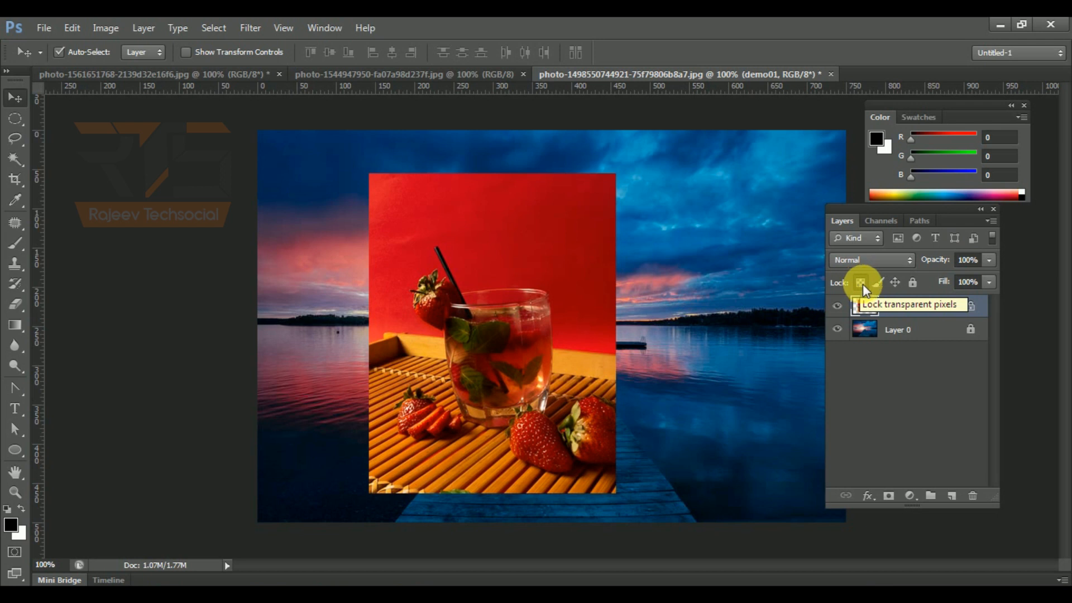
{"action": "left_click_drag", "start_coordinate": [474, 275], "coordinate": [522, 278]}
{"action": "left_click_drag", "start_coordinate": [666, 279], "coordinate": [445, 313]}
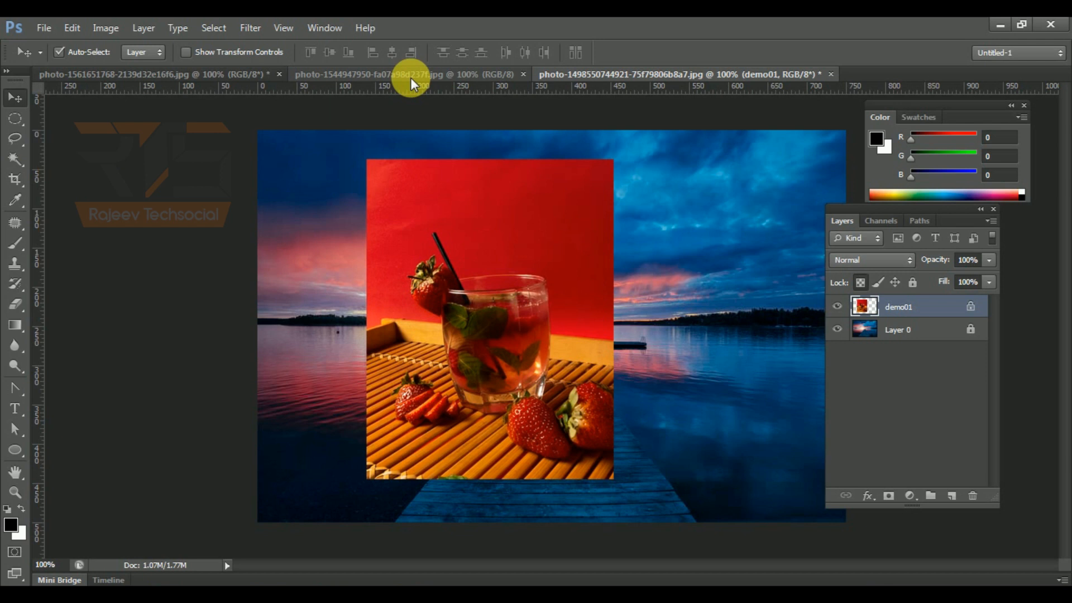
- Choose the Brush tool and set the foreground color to light blue, RGB 129, 143, 209
{"action": "key", "text": "b"}
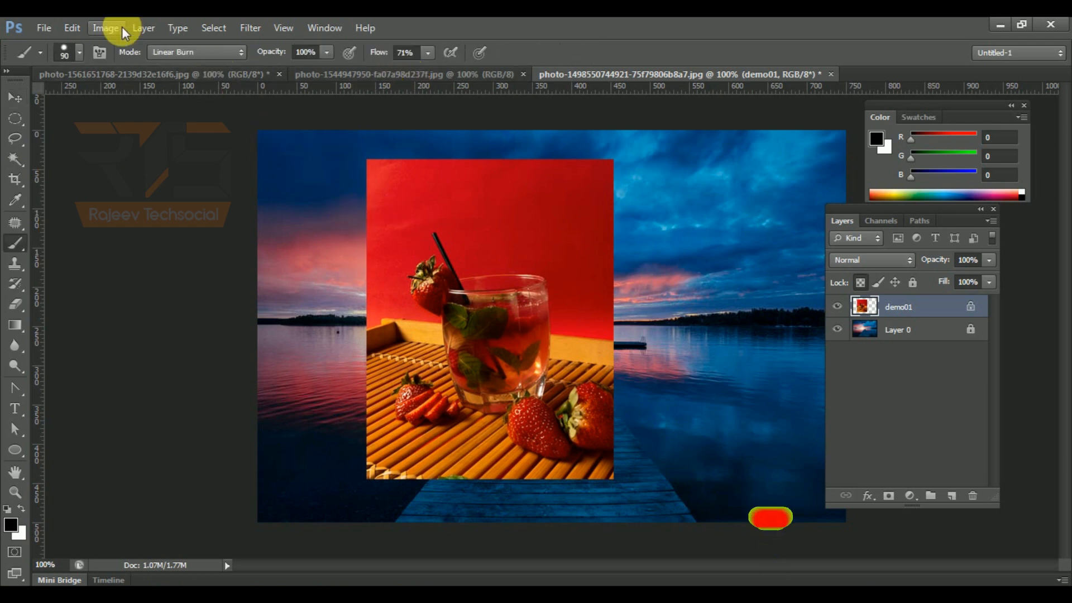
{"action": "left_click", "coordinate": [80, 52]}
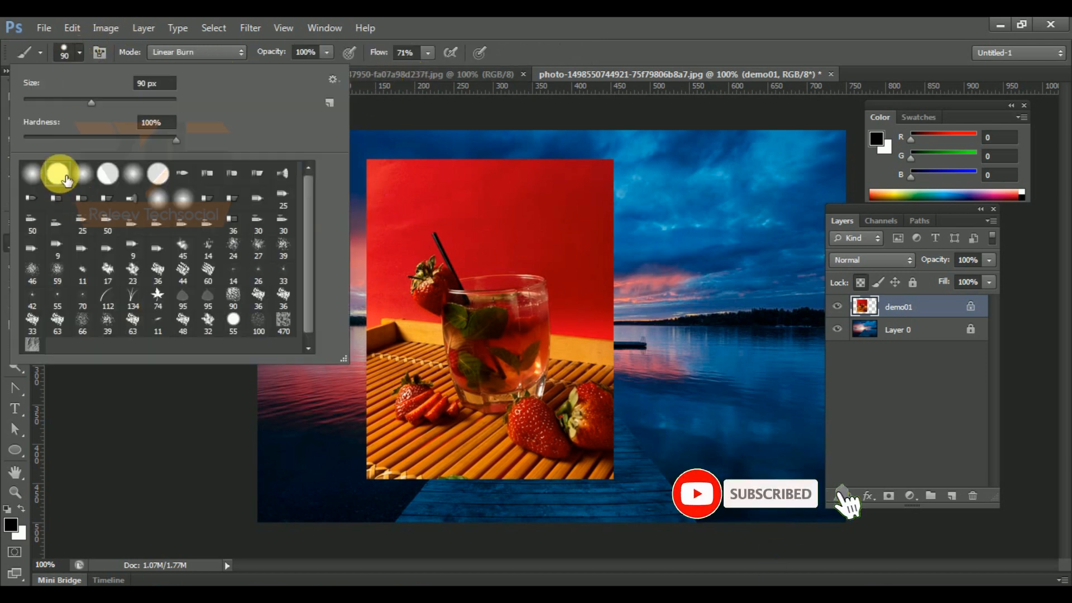
{"action": "left_click", "coordinate": [534, 20]}
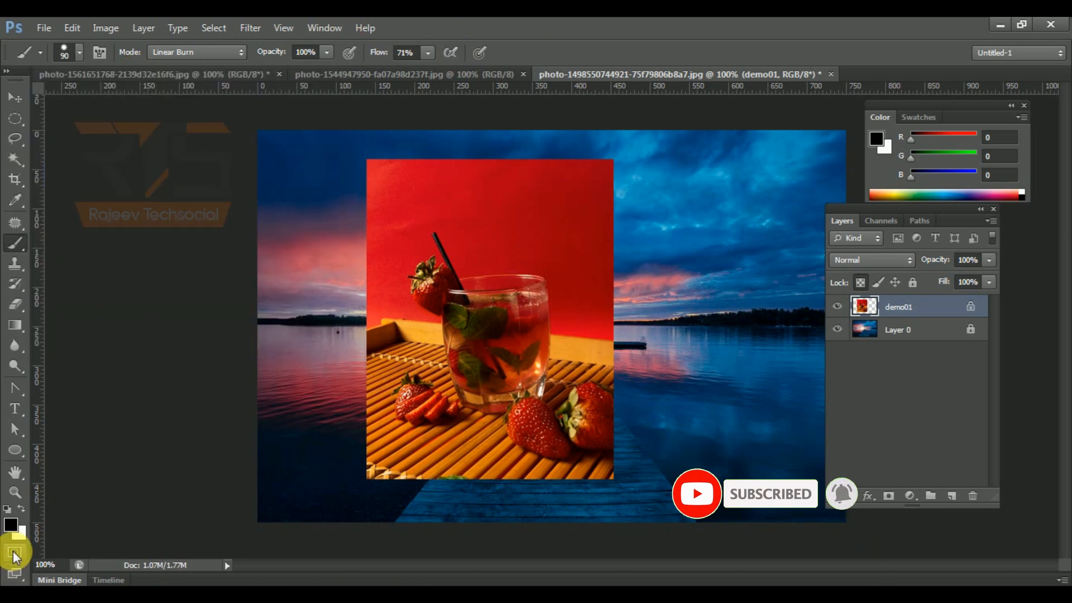
{"action": "left_click", "coordinate": [11, 525]}
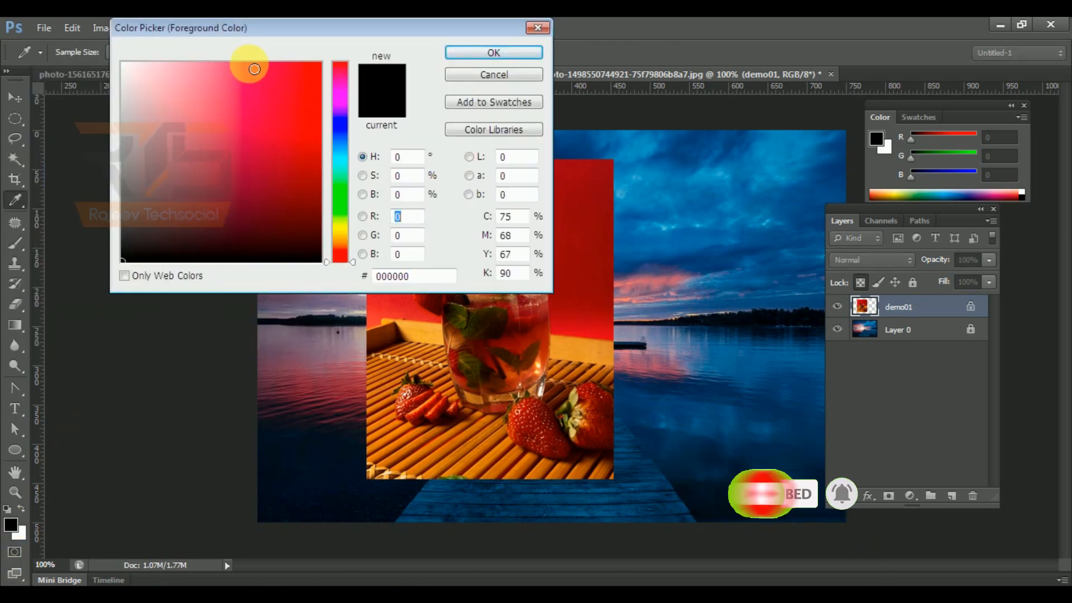
{"action": "left_click", "coordinate": [239, 76]}
{"action": "left_click", "coordinate": [249, 196]}
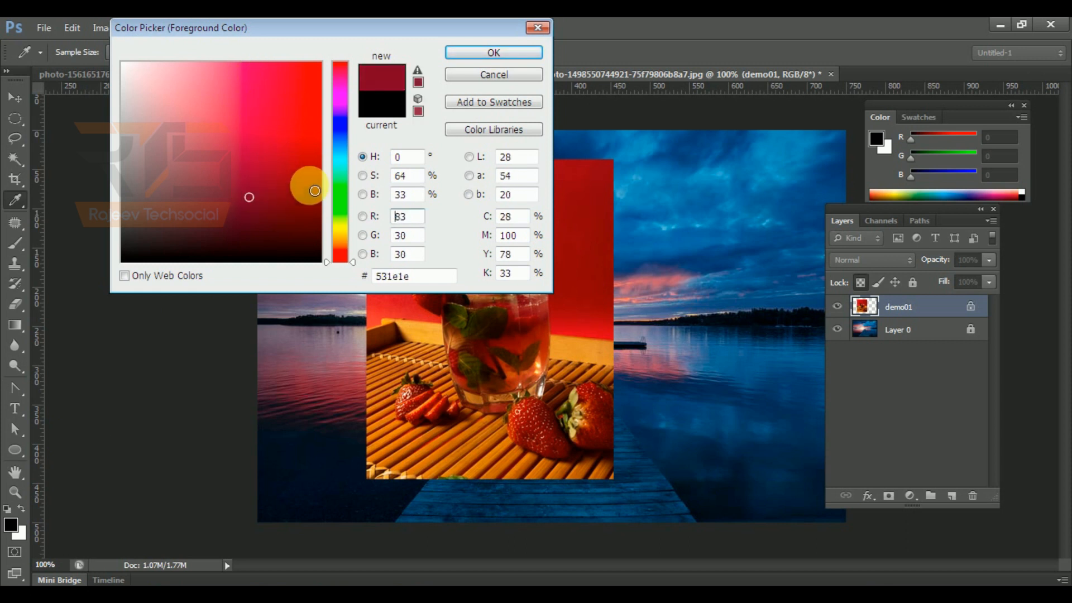
{"action": "left_click", "coordinate": [337, 133]}
{"action": "left_click", "coordinate": [260, 141]}
{"action": "left_click", "coordinate": [202, 104]}
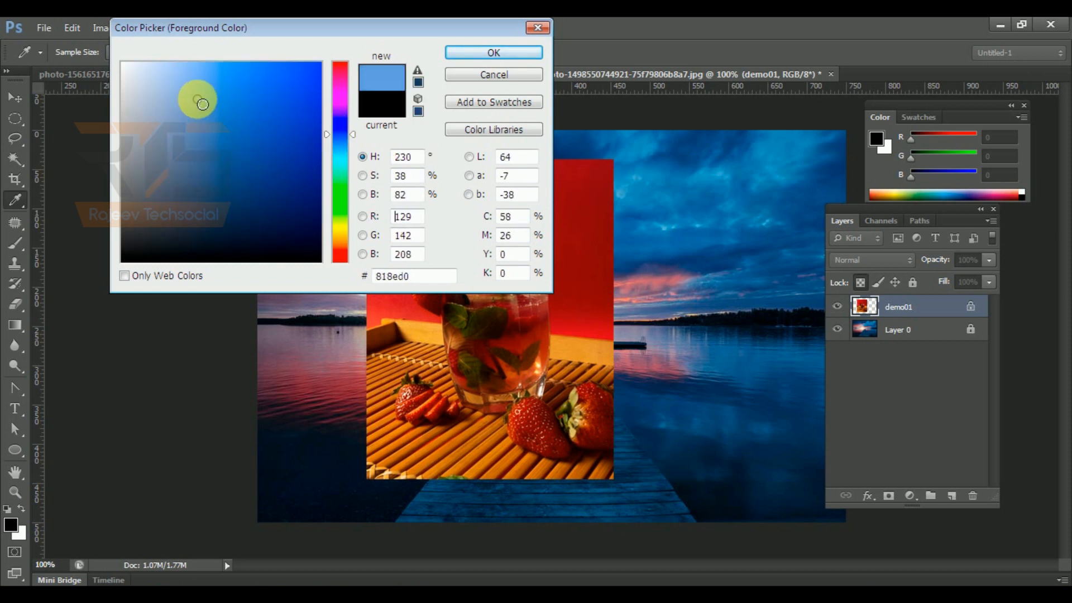
{"action": "left_click", "coordinate": [489, 53]}
- Paint broad brush strokes across the drink photo with its transparent pixels locked, and undo them
{"action": "key", "text": "b"}
{"action": "mouse_move", "coordinate": [367, 316]}
{"action": "left_mouse_down"}
{"action": "mouse_move", "coordinate": [354, 179]}
{"action": "mouse_move", "coordinate": [333, 244]}
{"action": "mouse_move", "coordinate": [345, 234]}
{"action": "left_mouse_up"}
{"action": "mouse_move", "coordinate": [381, 271]}
{"action": "left_mouse_down"}
{"action": "mouse_move", "coordinate": [469, 259]}
{"action": "mouse_move", "coordinate": [471, 311]}
{"action": "mouse_move", "coordinate": [419, 432]}
{"action": "mouse_move", "coordinate": [475, 444]}
{"action": "mouse_move", "coordinate": [529, 297]}
{"action": "mouse_move", "coordinate": [591, 258]}
{"action": "mouse_move", "coordinate": [634, 445]}
{"action": "left_mouse_up"}
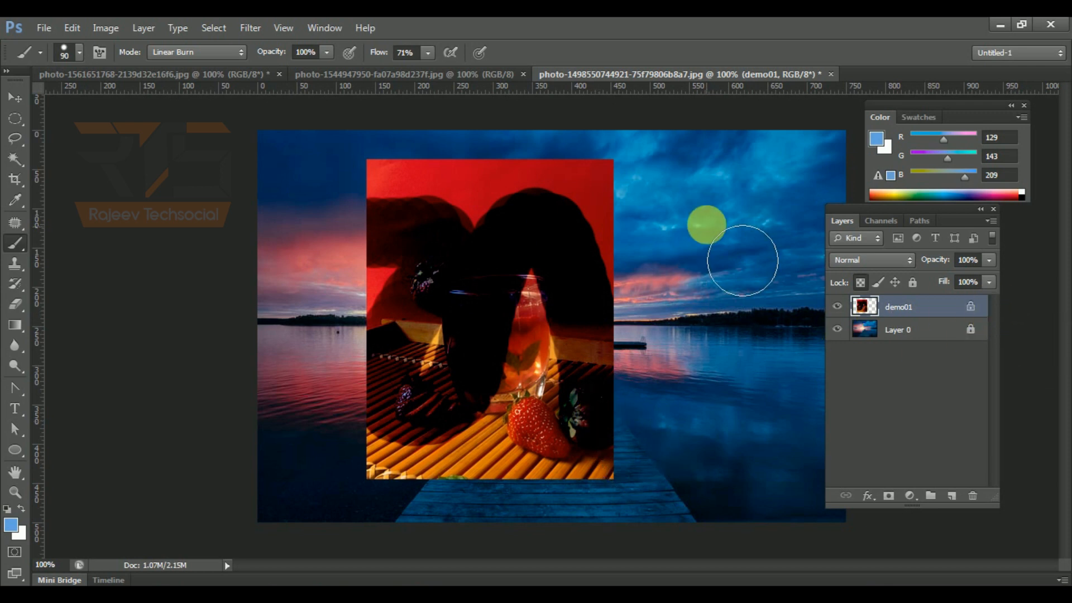
{"action": "mouse_move", "coordinate": [424, 212]}
{"action": "left_mouse_down"}
{"action": "mouse_move", "coordinate": [554, 216]}
{"action": "mouse_move", "coordinate": [542, 457]}
{"action": "mouse_move", "coordinate": [573, 515]}
{"action": "mouse_move", "coordinate": [371, 493]}
{"action": "mouse_move", "coordinate": [421, 217]}
{"action": "mouse_move", "coordinate": [513, 476]}
{"action": "mouse_move", "coordinate": [563, 307]}
{"action": "mouse_move", "coordinate": [643, 521]}
{"action": "mouse_move", "coordinate": [608, 485]}
{"action": "mouse_move", "coordinate": [609, 253]}
{"action": "mouse_move", "coordinate": [588, 203]}
{"action": "mouse_move", "coordinate": [327, 191]}
{"action": "mouse_move", "coordinate": [509, 235]}
{"action": "mouse_move", "coordinate": [543, 399]}
{"action": "mouse_move", "coordinate": [298, 235]}
{"action": "mouse_move", "coordinate": [471, 363]}
{"action": "mouse_move", "coordinate": [456, 249]}
{"action": "left_mouse_up"}
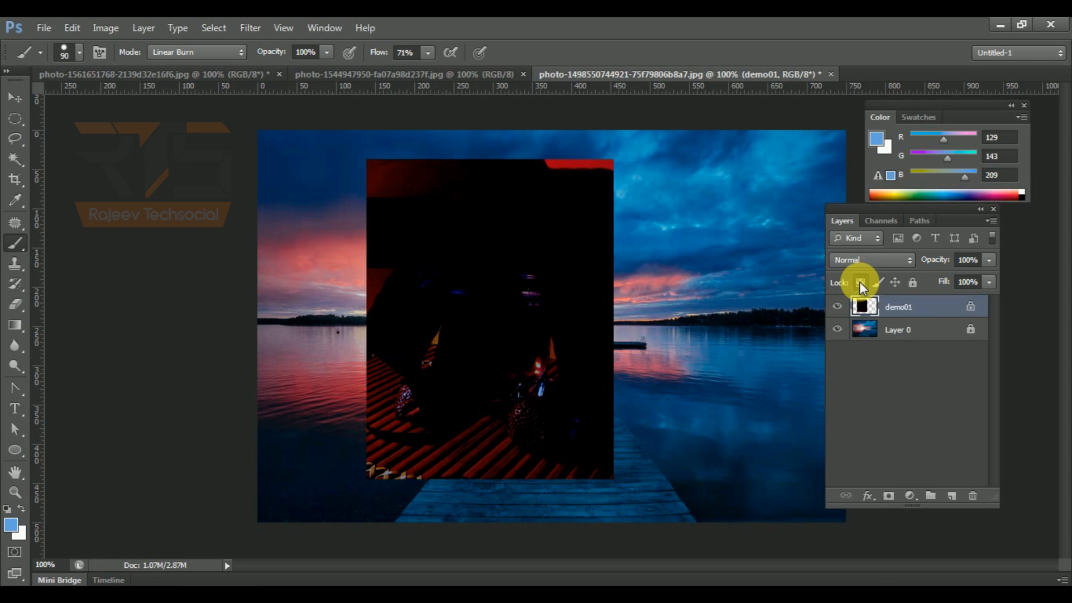
{"action": "key", "text": "ctrl+alt+z"}
{"action": "key", "text": "ctrl+alt+z"}
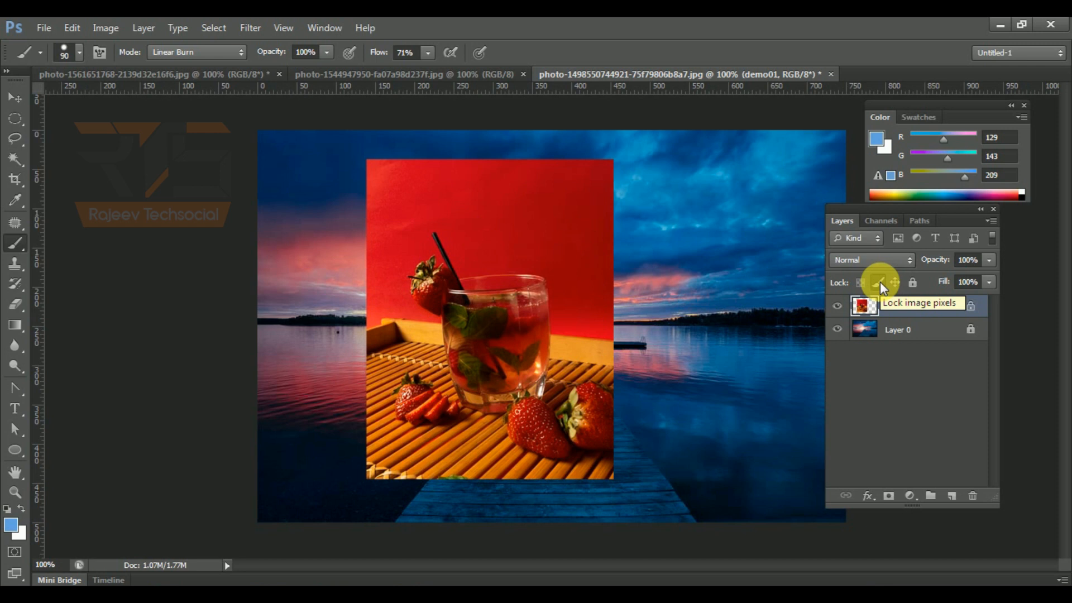
- Lock demo01's image pixels instead of its transparent pixels and try to brush on the drink photo
{"action": "left_click", "coordinate": [489, 298]}
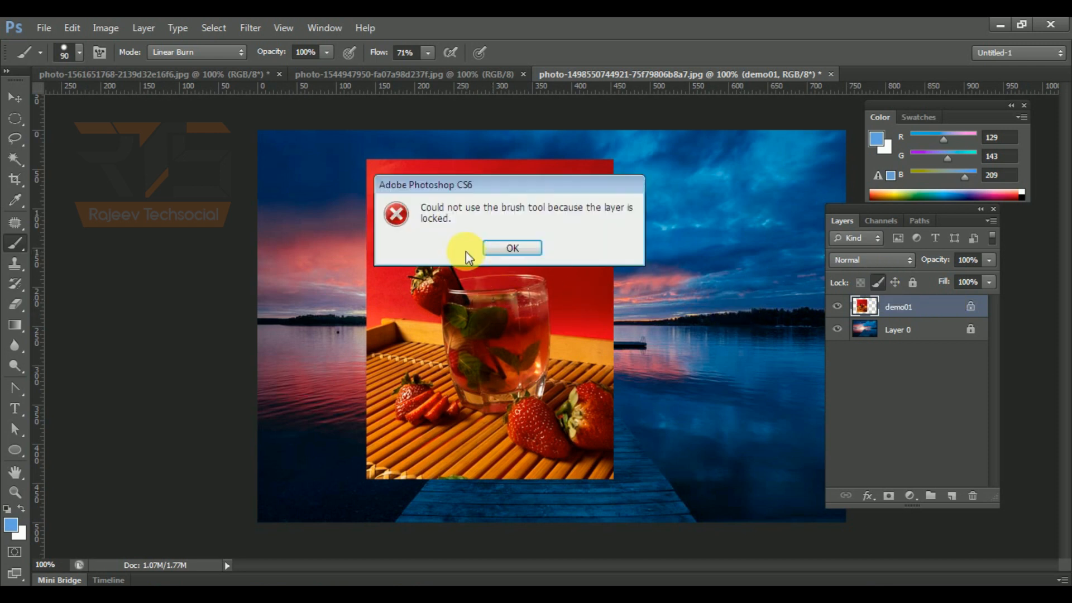
{"action": "left_click", "coordinate": [485, 331]}
{"action": "left_click", "coordinate": [511, 249]}
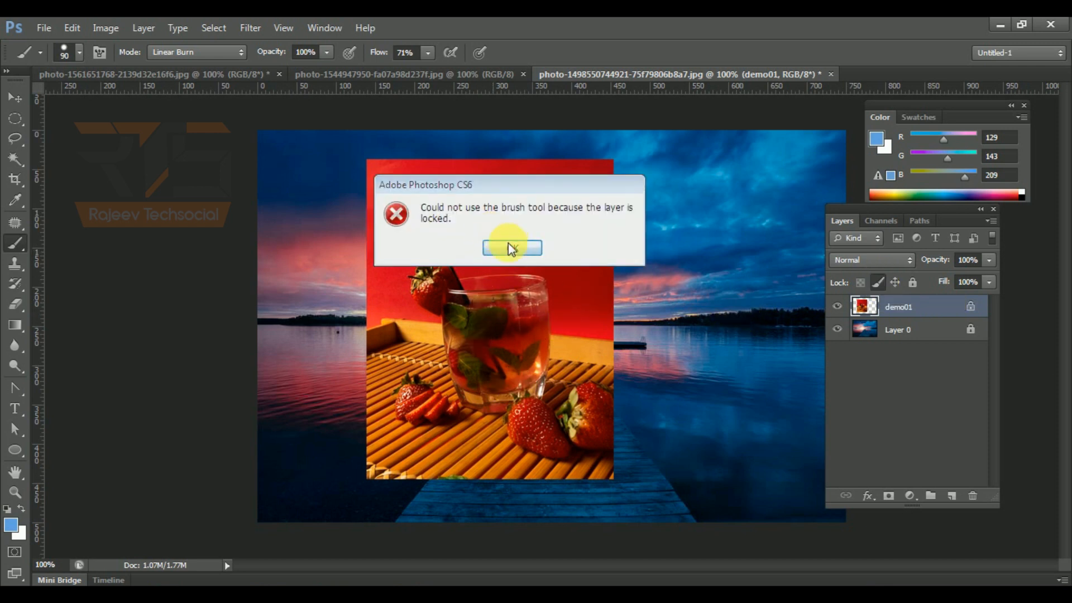
{"action": "left_click", "coordinate": [484, 314]}
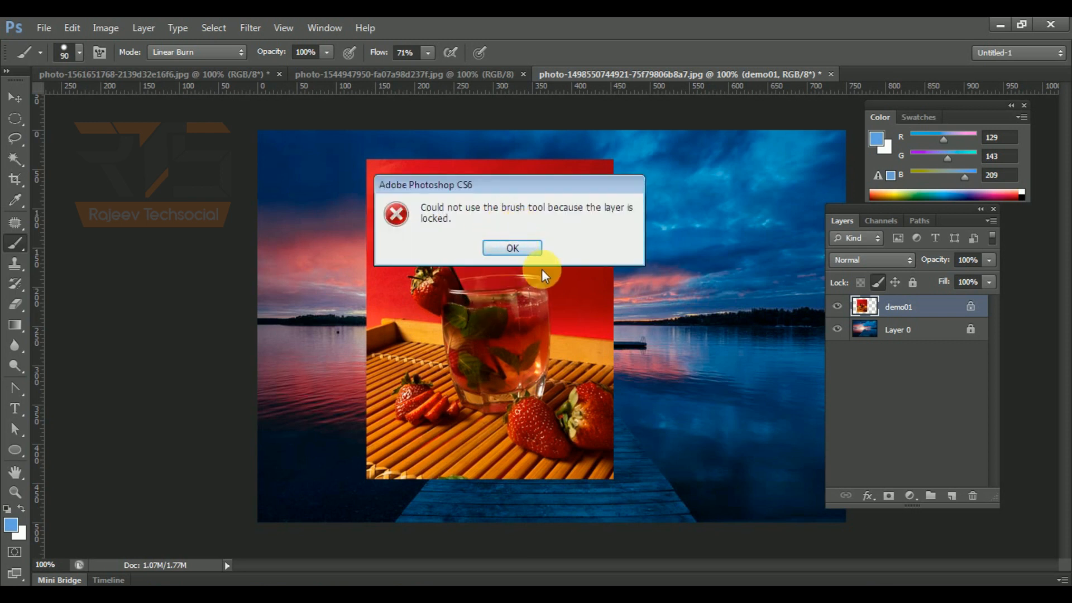
{"action": "left_click", "coordinate": [520, 242]}
{"action": "left_click", "coordinate": [604, 267]}
{"action": "left_click", "coordinate": [493, 249]}
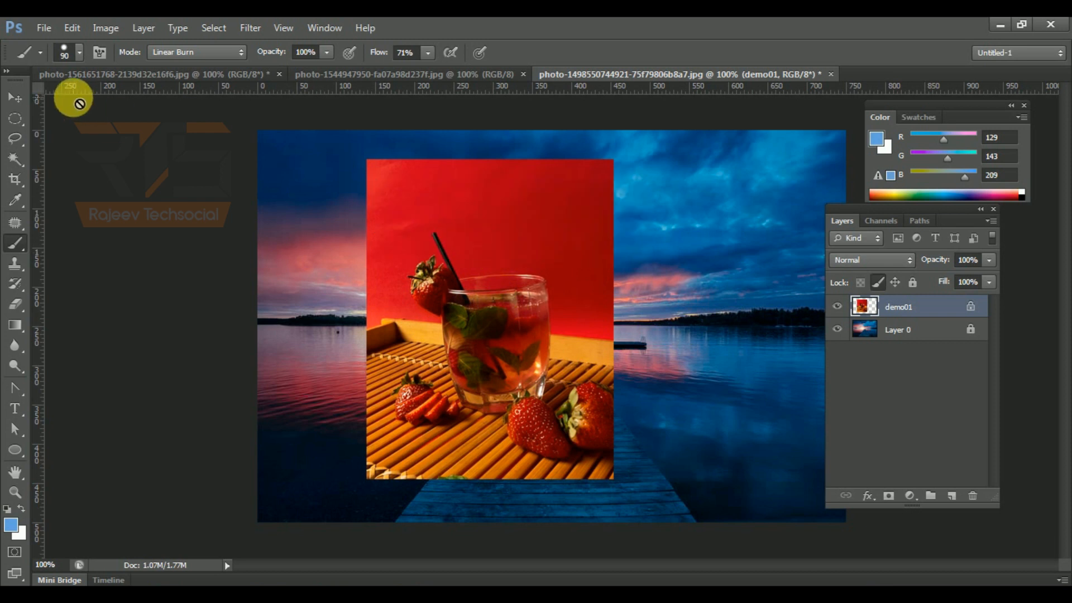
- Move the drink photo to the right with the Move tool while its image pixels are locked
{"action": "left_click", "coordinate": [10, 105]}
{"action": "left_click_drag", "start_coordinate": [434, 266], "coordinate": [518, 252]}
{"action": "left_click", "coordinate": [334, 267]}
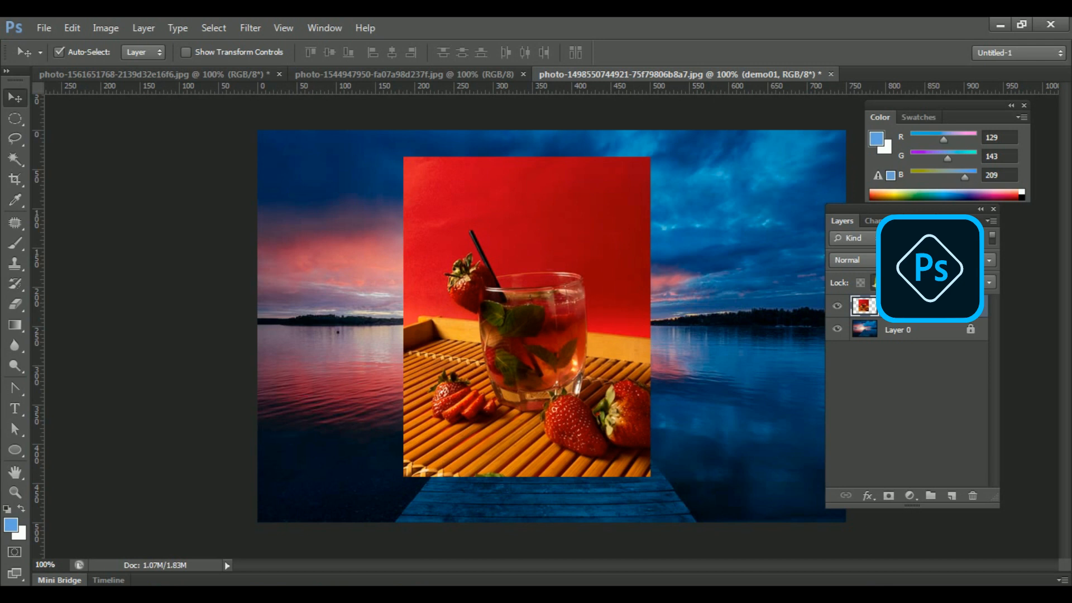
- Lock demo01's position and try to move the drink photo
{"action": "left_click_drag", "start_coordinate": [643, 362], "coordinate": [644, 362]}
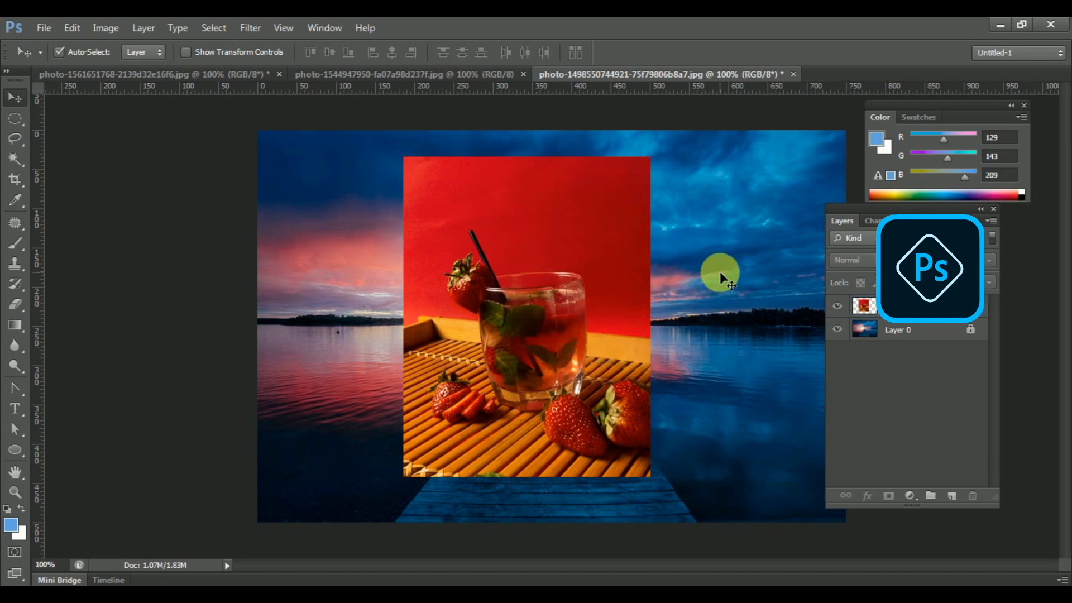
{"action": "left_click", "coordinate": [172, 236]}
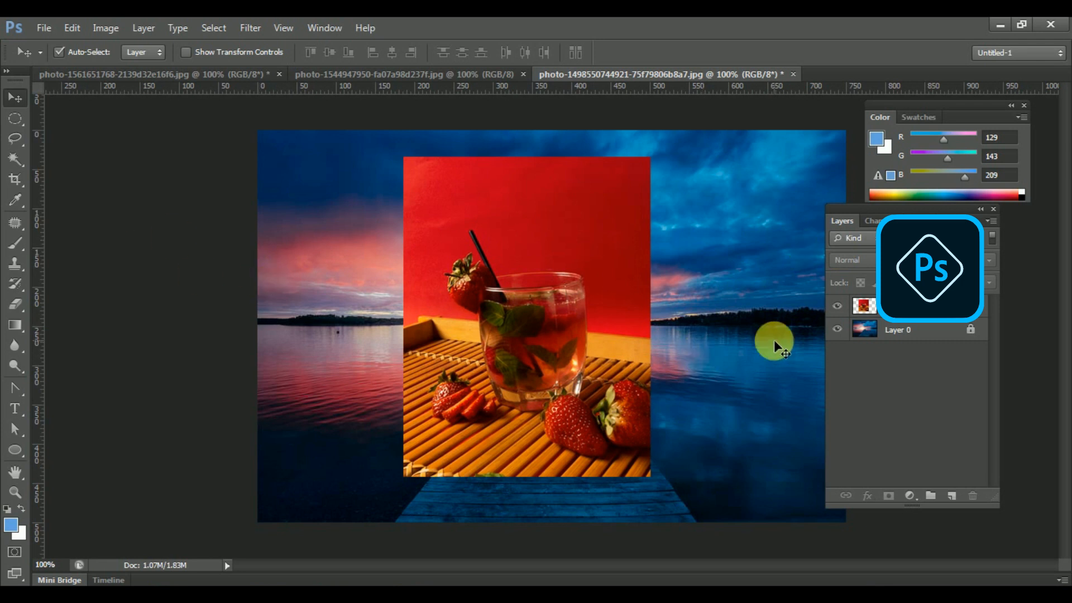
{"action": "left_click", "coordinate": [862, 308]}
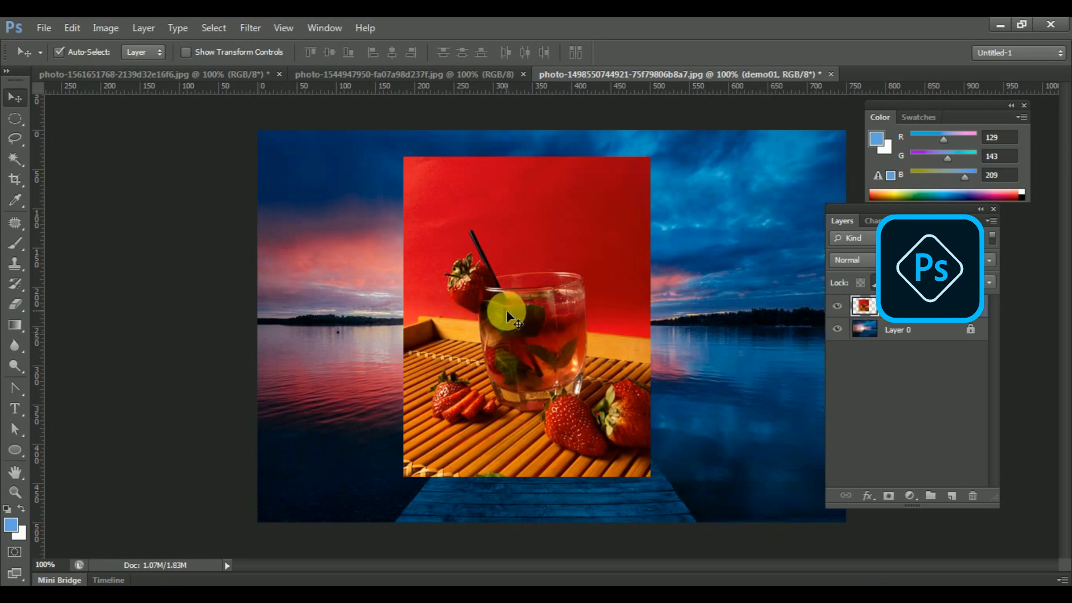
{"action": "left_click", "coordinate": [466, 300]}
{"action": "left_click", "coordinate": [710, 307]}
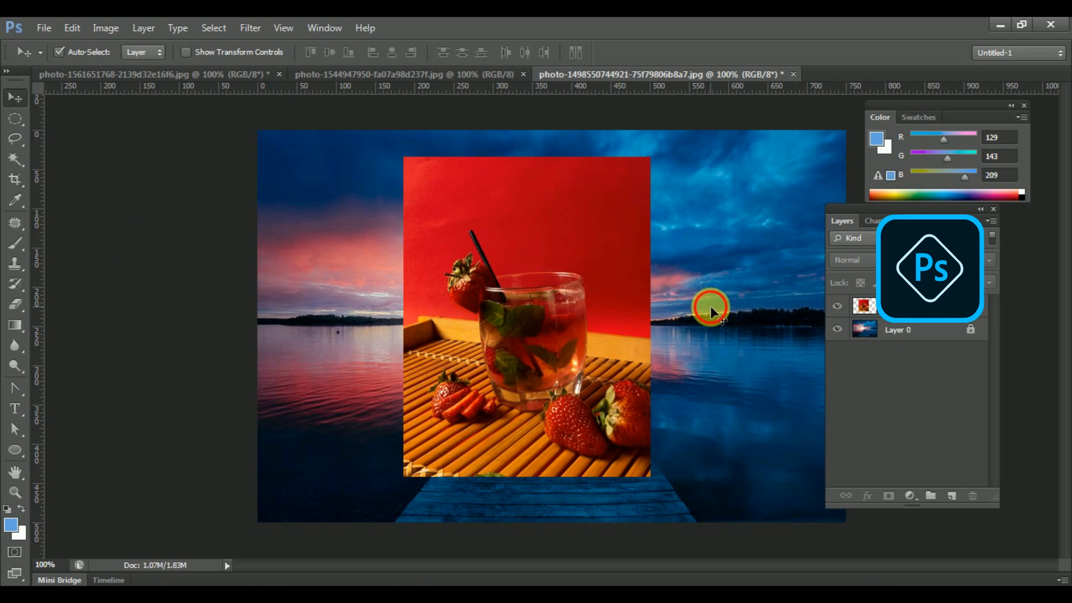
- Release demo01's image pixel lock, brush strokes over and around the drink photo with its position locked, and undo them
{"action": "left_click", "coordinate": [864, 306]}
{"action": "left_click", "coordinate": [860, 283]}
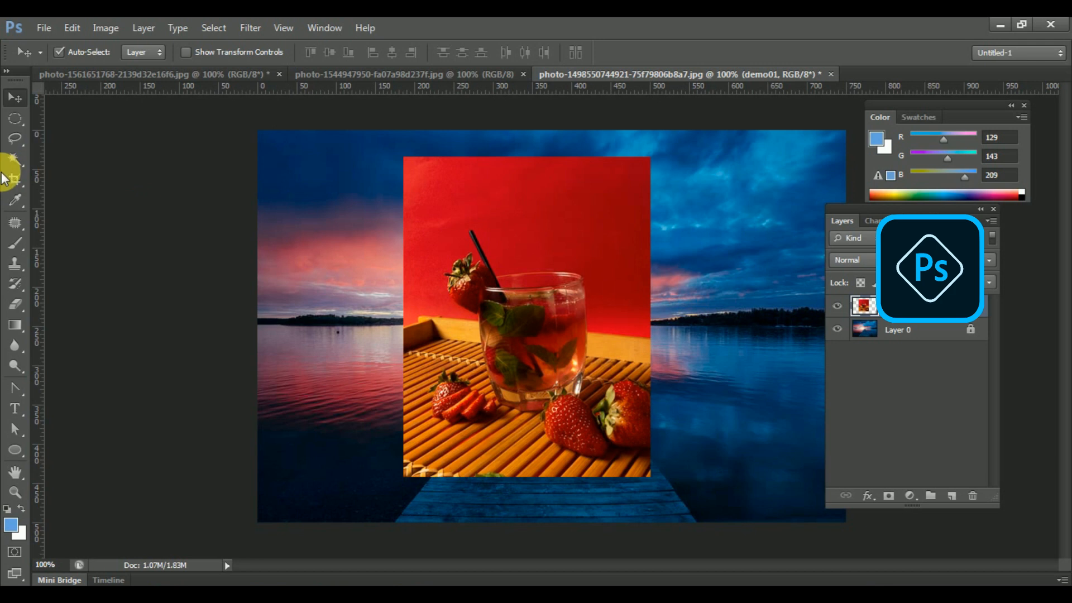
{"action": "left_click", "coordinate": [15, 243]}
{"action": "mouse_move", "coordinate": [379, 226]}
{"action": "left_mouse_down"}
{"action": "mouse_move", "coordinate": [479, 407]}
{"action": "mouse_move", "coordinate": [532, 365]}
{"action": "mouse_move", "coordinate": [540, 235]}
{"action": "left_mouse_up"}
{"action": "mouse_move", "coordinate": [577, 273]}
{"action": "left_mouse_down"}
{"action": "mouse_move", "coordinate": [636, 309]}
{"action": "mouse_move", "coordinate": [621, 369]}
{"action": "mouse_move", "coordinate": [579, 353]}
{"action": "mouse_move", "coordinate": [597, 379]}
{"action": "mouse_move", "coordinate": [466, 411]}
{"action": "mouse_move", "coordinate": [381, 401]}
{"action": "mouse_move", "coordinate": [331, 332]}
{"action": "mouse_move", "coordinate": [578, 367]}
{"action": "mouse_move", "coordinate": [623, 481]}
{"action": "left_mouse_up"}
{"action": "mouse_move", "coordinate": [674, 321]}
{"action": "left_mouse_down"}
{"action": "mouse_move", "coordinate": [774, 324]}
{"action": "mouse_move", "coordinate": [720, 363]}
{"action": "left_mouse_up"}
{"action": "mouse_move", "coordinate": [527, 290]}
{"action": "left_mouse_down"}
{"action": "mouse_move", "coordinate": [463, 332]}
{"action": "mouse_move", "coordinate": [381, 340]}
{"action": "mouse_move", "coordinate": [433, 254]}
{"action": "left_mouse_up"}
{"action": "key", "text": "ctrl+z"}
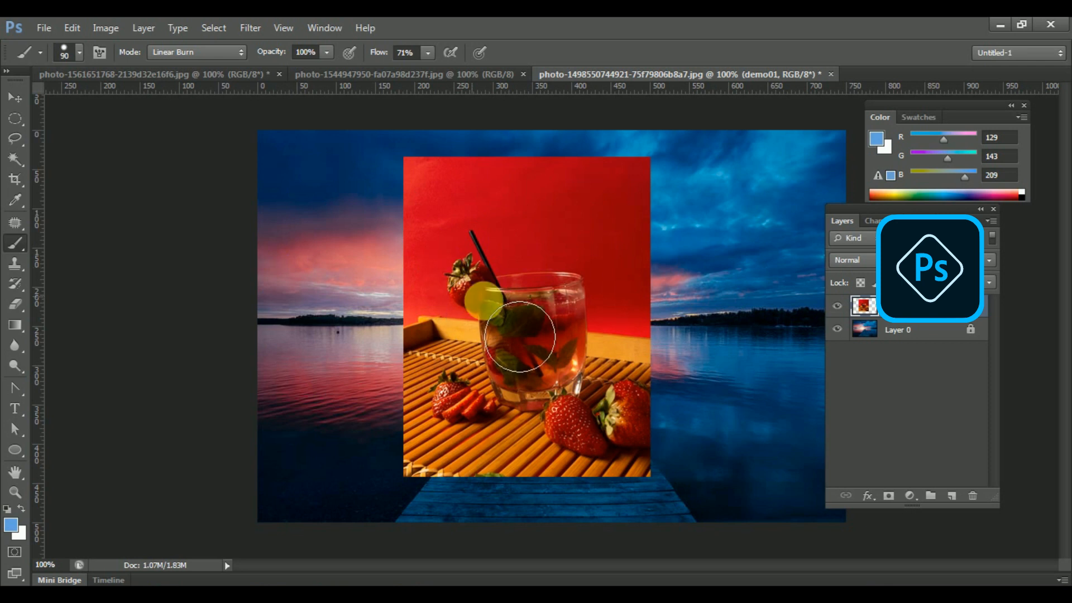
{"action": "left_click_drag", "start_coordinate": [394, 172], "coordinate": [386, 424]}
{"action": "mouse_move", "coordinate": [469, 473]}
{"action": "left_mouse_down"}
{"action": "mouse_move", "coordinate": [650, 488]}
{"action": "mouse_move", "coordinate": [670, 449]}
{"action": "mouse_move", "coordinate": [688, 320]}
{"action": "mouse_move", "coordinate": [687, 248]}
{"action": "mouse_move", "coordinate": [483, 212]}
{"action": "left_mouse_up"}
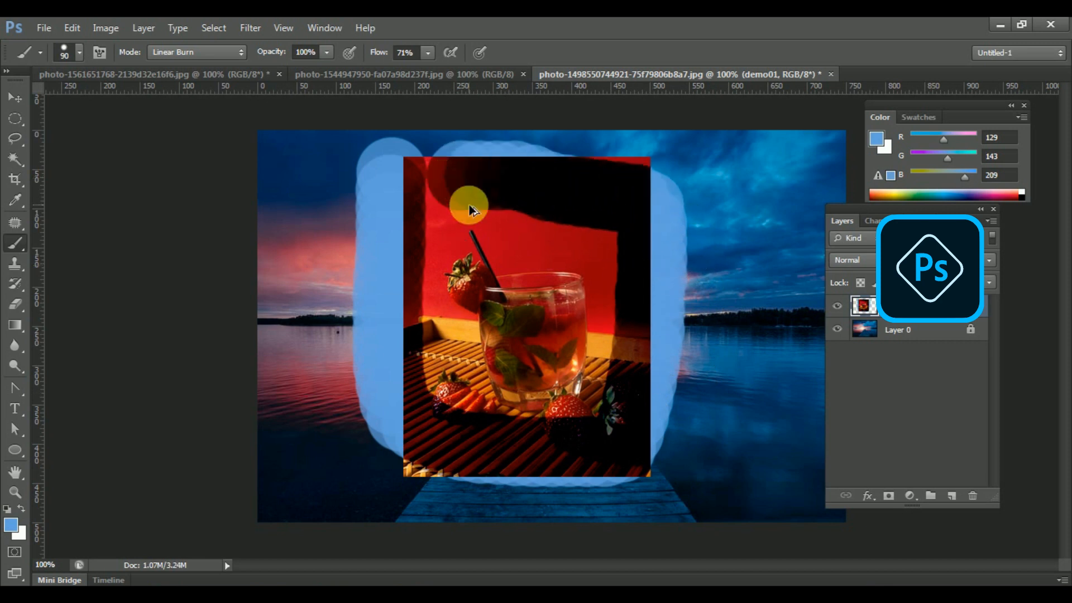
{"action": "key", "text": "ctrl+z"}
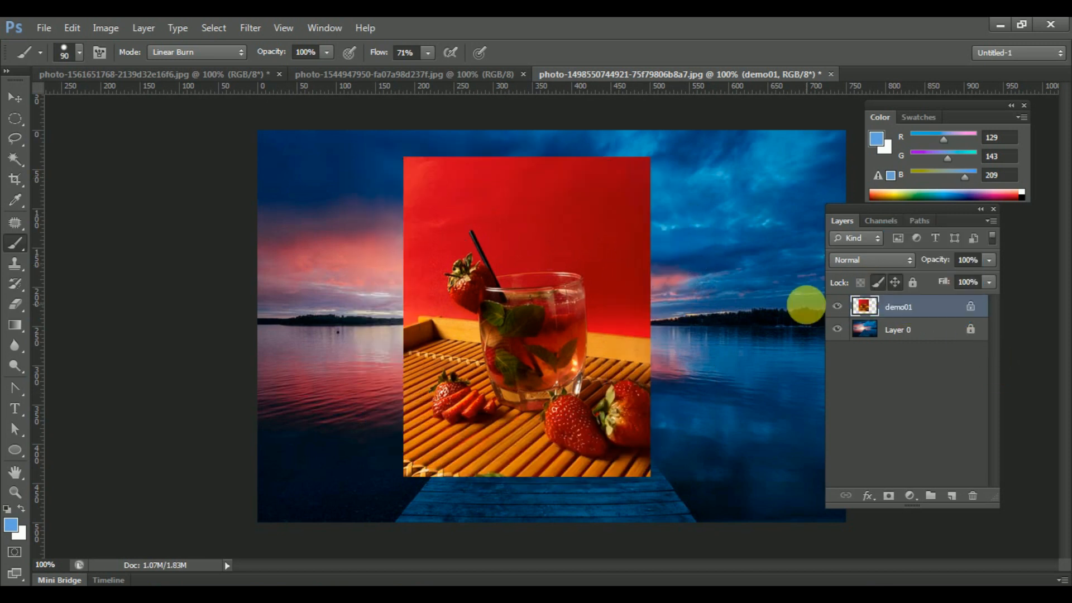
- Lock demo01's image pixels together with its position and try to brush on the drink photo
{"action": "left_click", "coordinate": [395, 295]}
{"action": "left_click", "coordinate": [493, 250]}
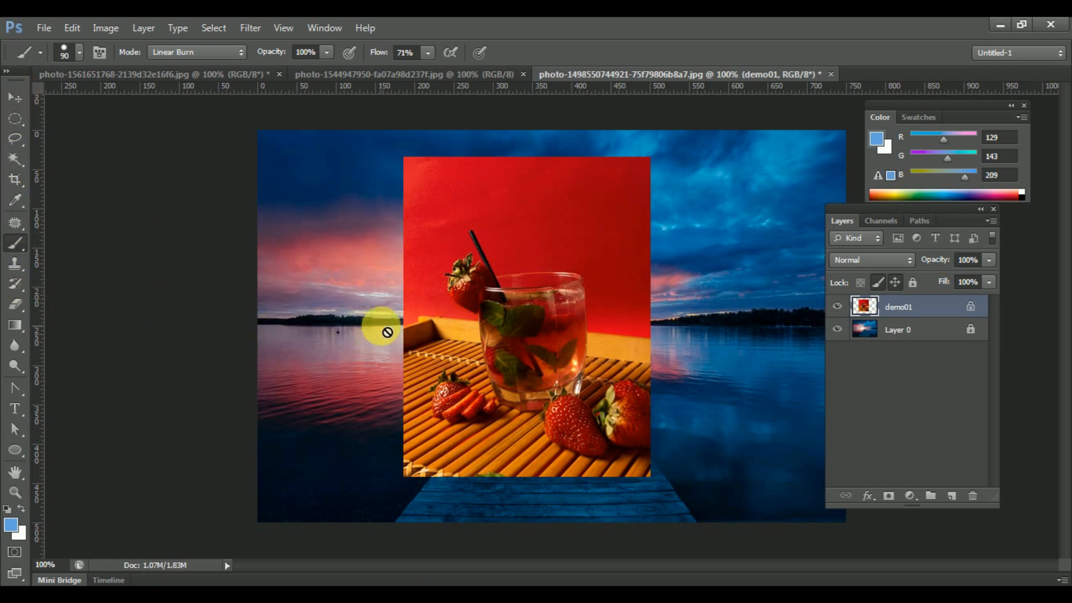
{"action": "left_click", "coordinate": [428, 276]}
{"action": "left_click", "coordinate": [486, 247]}
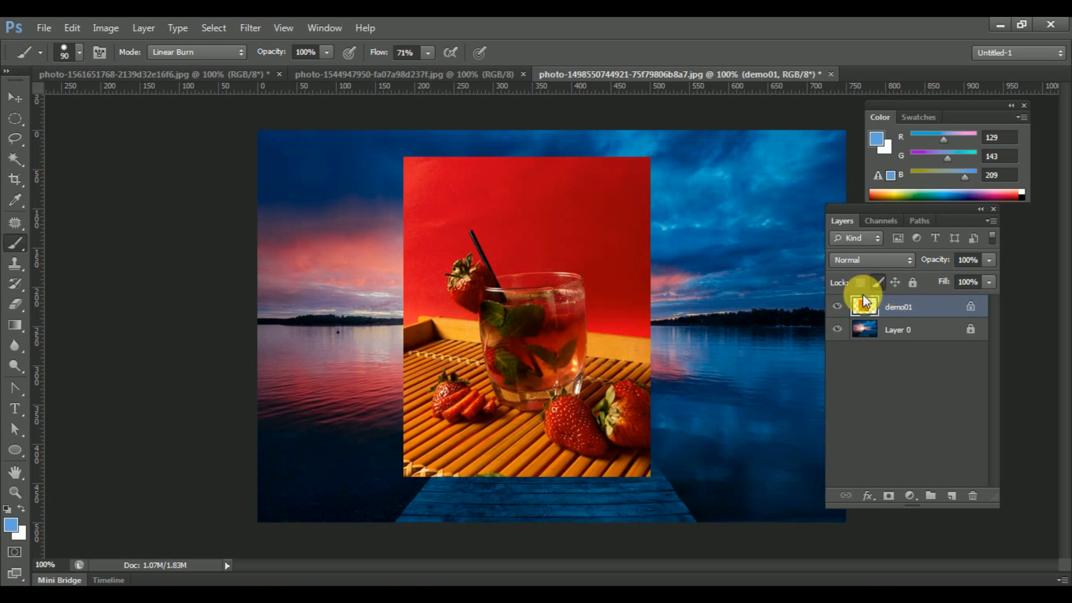
- Leave only demo01's image pixels locked and move the drink photo to the lower center of the canvas
{"action": "left_click", "coordinate": [877, 279]}
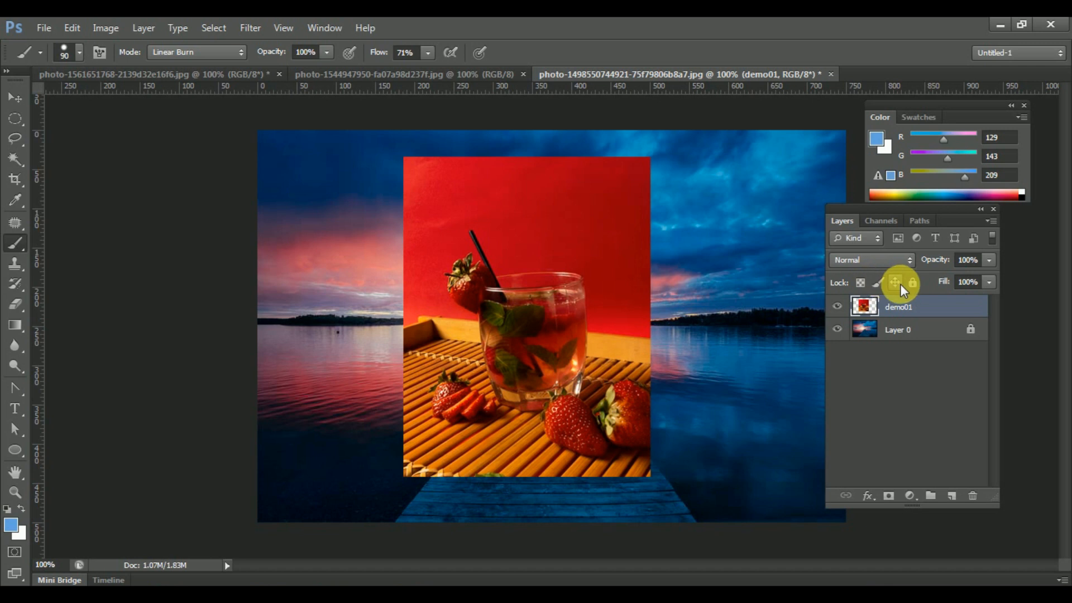
{"action": "left_click", "coordinate": [860, 282]}
{"action": "mouse_move", "coordinate": [492, 307]}
{"action": "left_mouse_down"}
{"action": "mouse_move", "coordinate": [430, 240]}
{"action": "mouse_move", "coordinate": [641, 201]}
{"action": "mouse_move", "coordinate": [619, 280]}
{"action": "mouse_move", "coordinate": [610, 414]}
{"action": "left_mouse_up"}
{"action": "key", "text": "ctrl+alt+z"}
{"action": "key", "text": "ctrl+alt+z"}
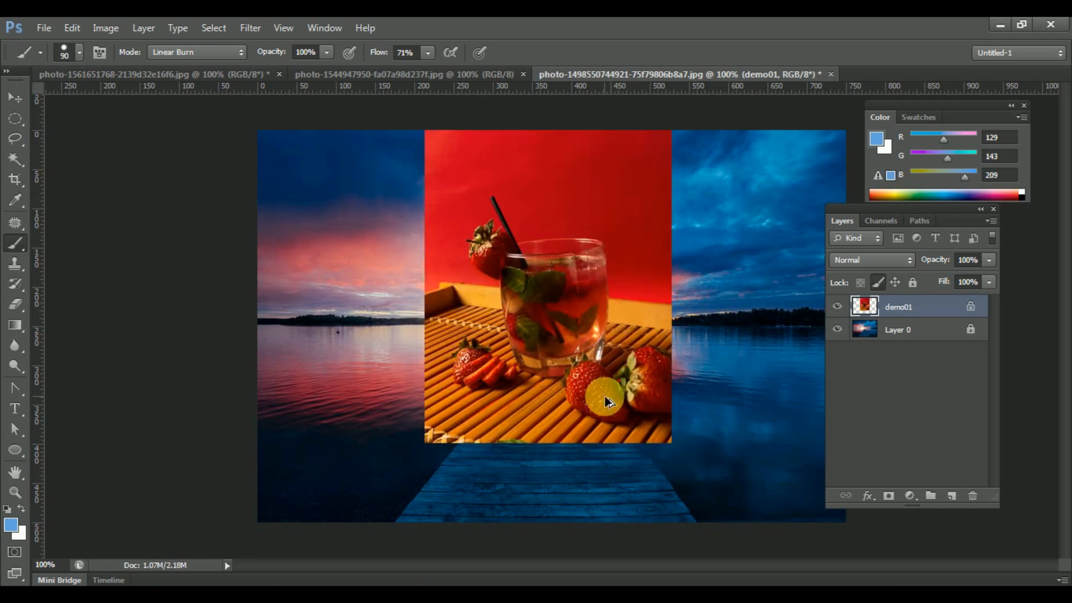
{"action": "left_click", "coordinate": [15, 98]}
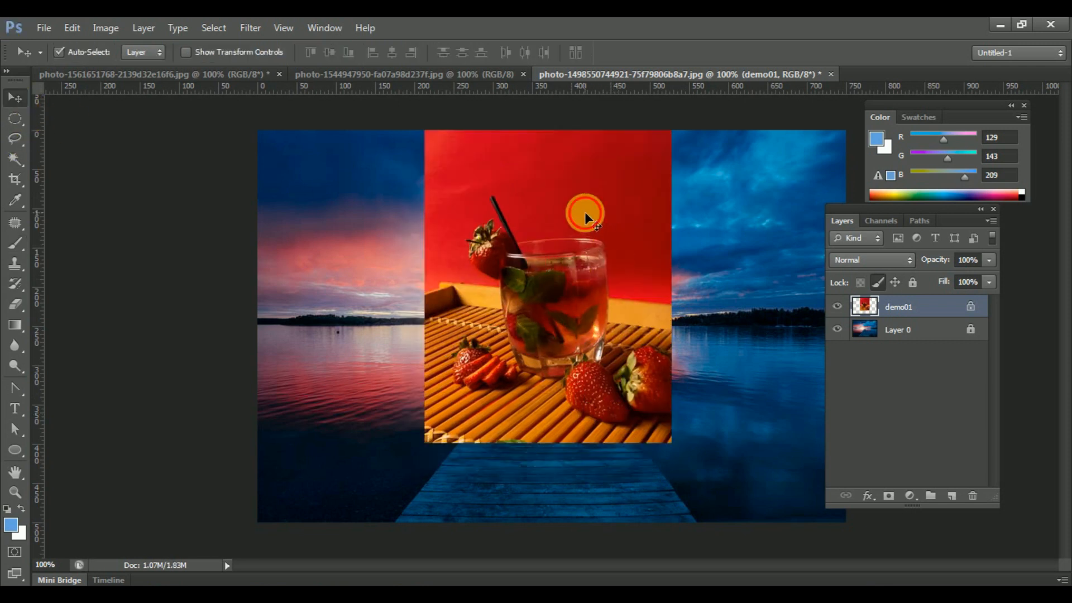
{"action": "left_click_drag", "start_coordinate": [585, 214], "coordinate": [566, 272]}
- Lock all attributes of demo01 and try to move the drink photo
{"action": "left_click", "coordinate": [913, 280]}
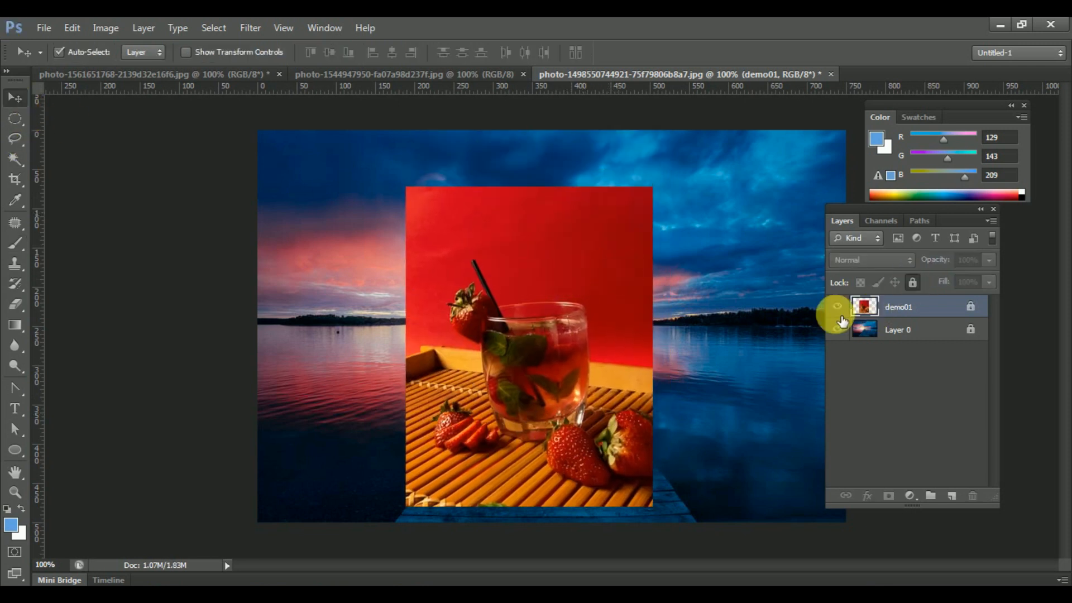
{"action": "left_click", "coordinate": [570, 242]}
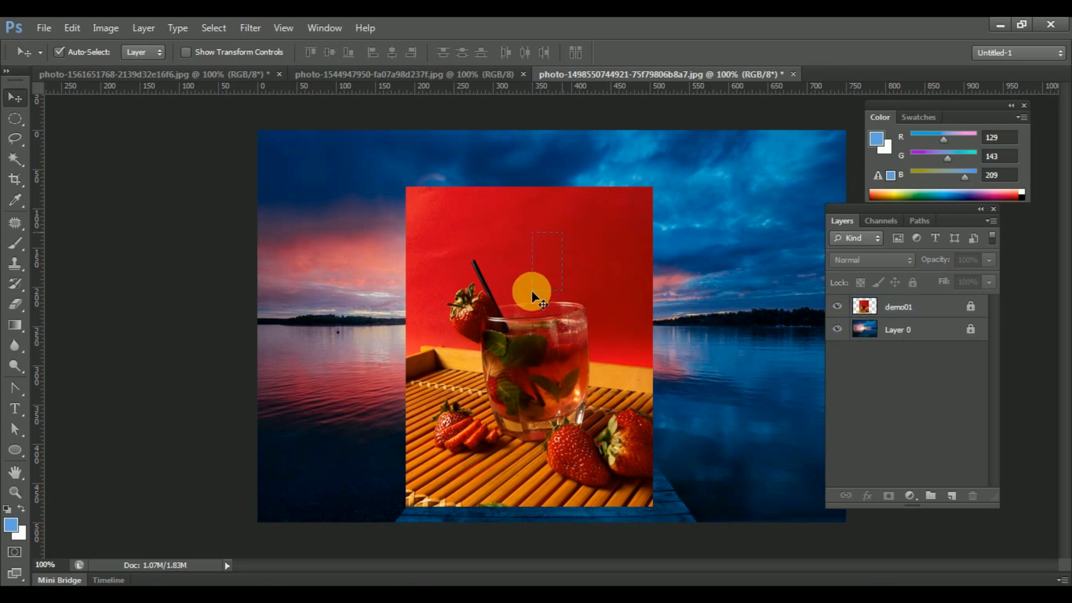
{"action": "left_click_drag", "start_coordinate": [568, 377], "coordinate": [665, 180]}
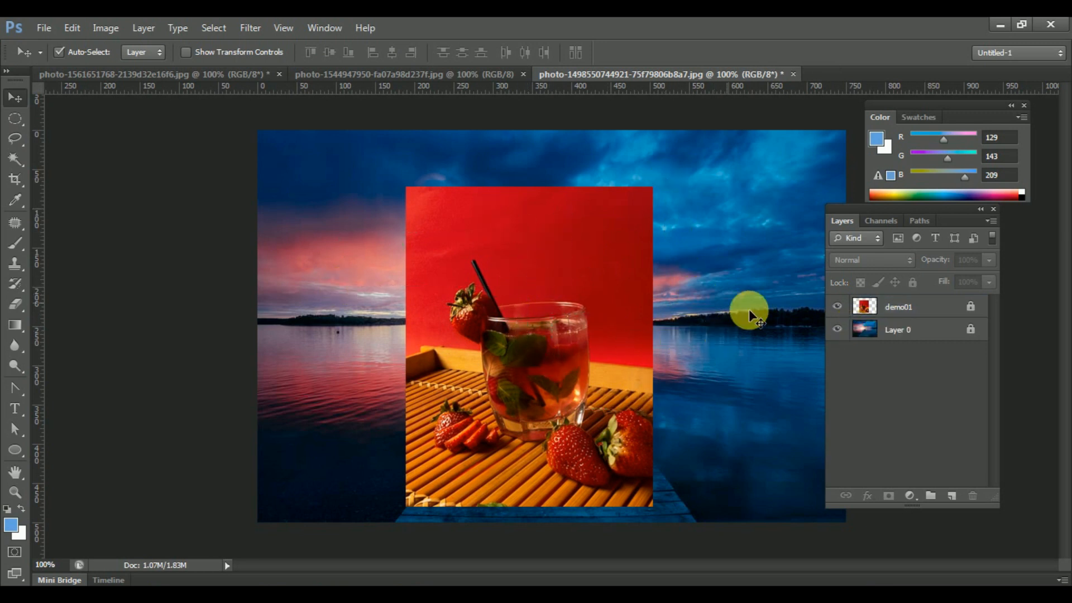
{"action": "left_click", "coordinate": [895, 307]}
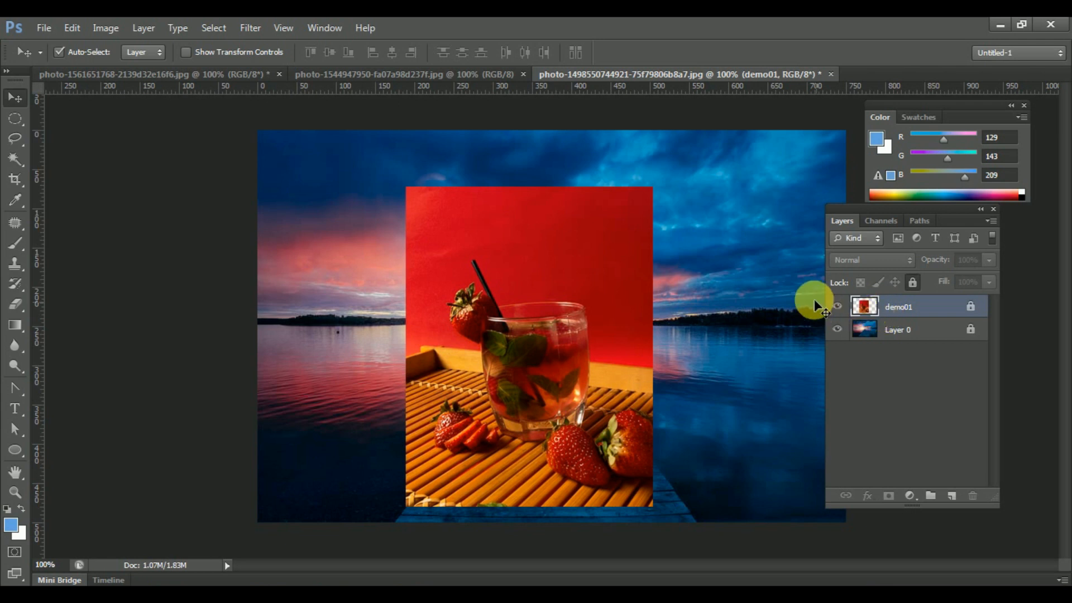
- Release the full lock on demo01 and move the drink photo up and to the right
{"action": "left_click", "coordinate": [912, 282]}
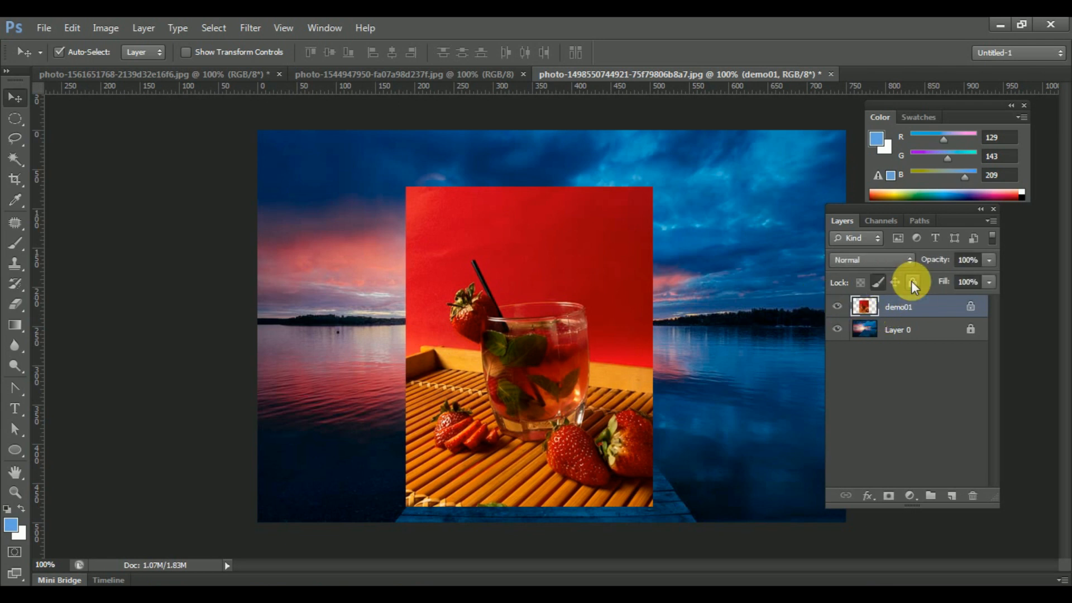
{"action": "left_click_drag", "start_coordinate": [567, 253], "coordinate": [588, 236]}
{"action": "left_click", "coordinate": [905, 304]}
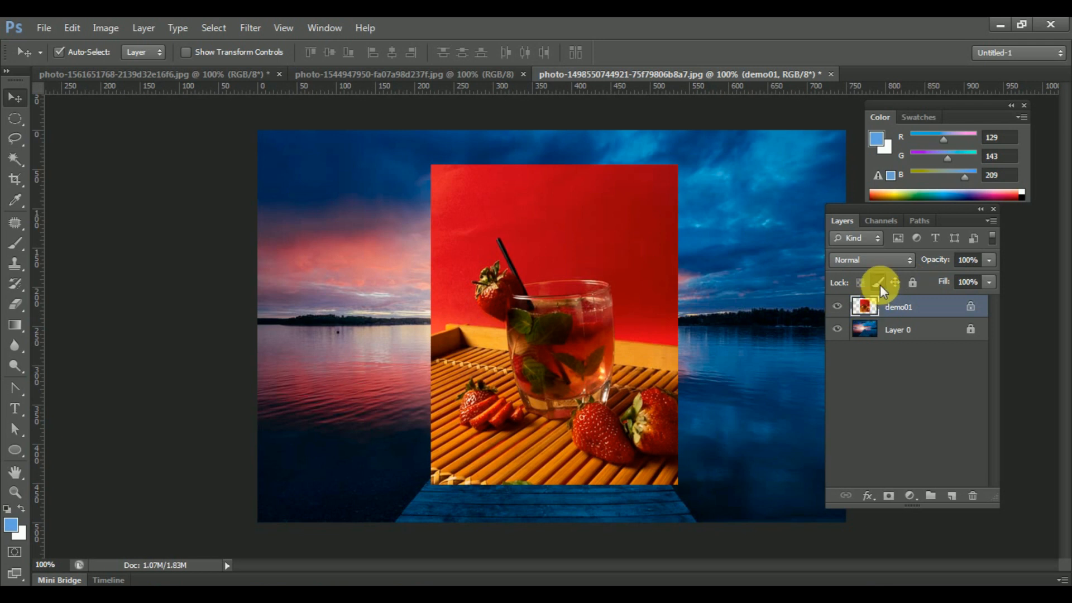
- Lock all attributes of demo01, then release the full lock and the transparency lock
{"action": "left_click", "coordinate": [910, 282]}
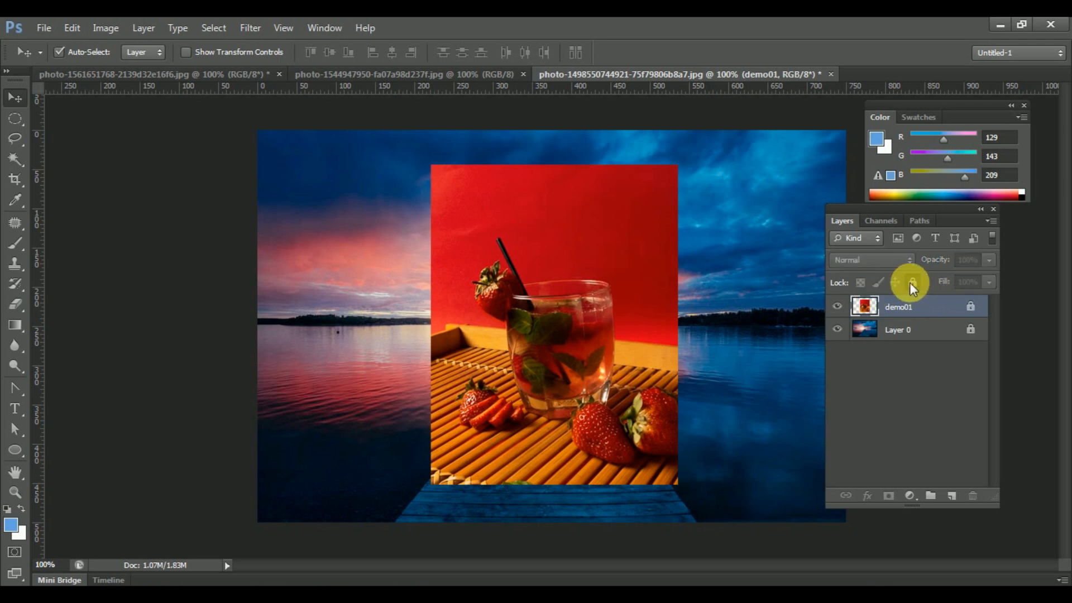
{"action": "left_click", "coordinate": [912, 281]}
{"action": "left_click", "coordinate": [862, 281]}
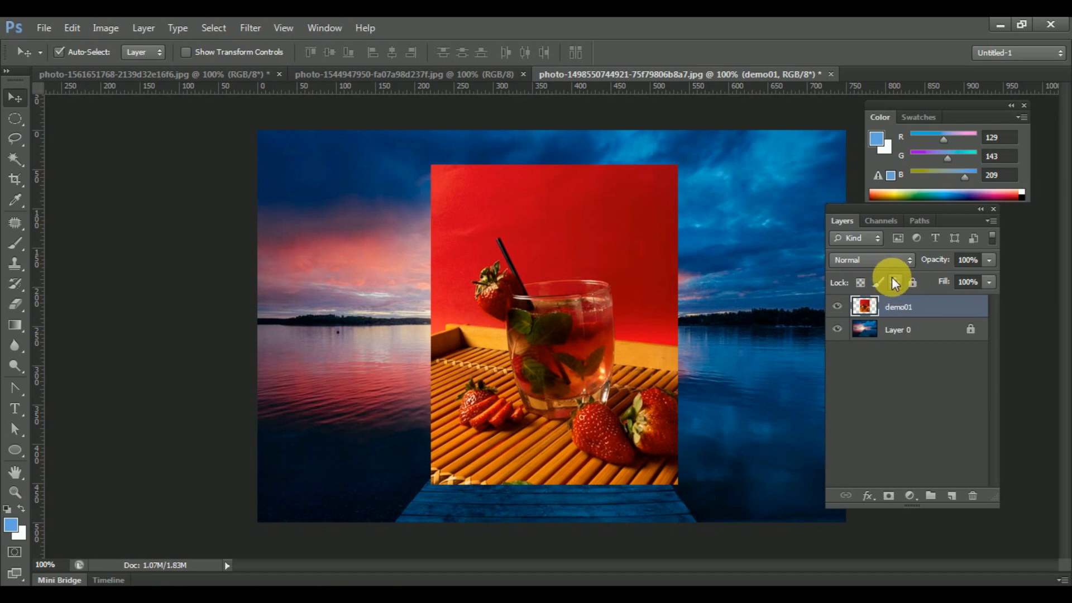
- Examine the blend modes available for demo01, keeping its mode at Normal
{"action": "left_click", "coordinate": [869, 258]}
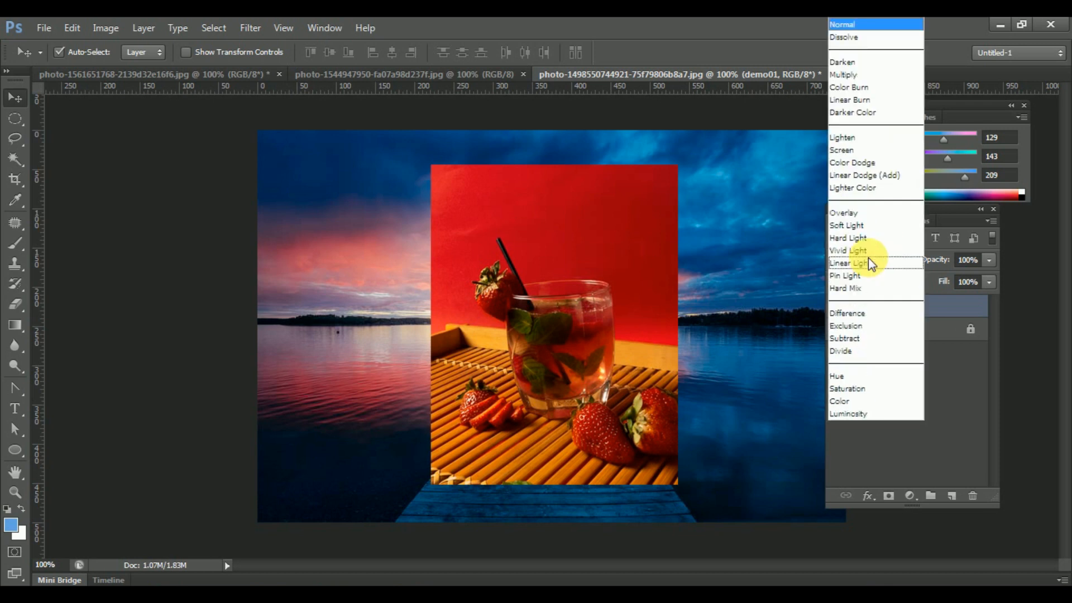
{"action": "left_click", "coordinate": [928, 32]}
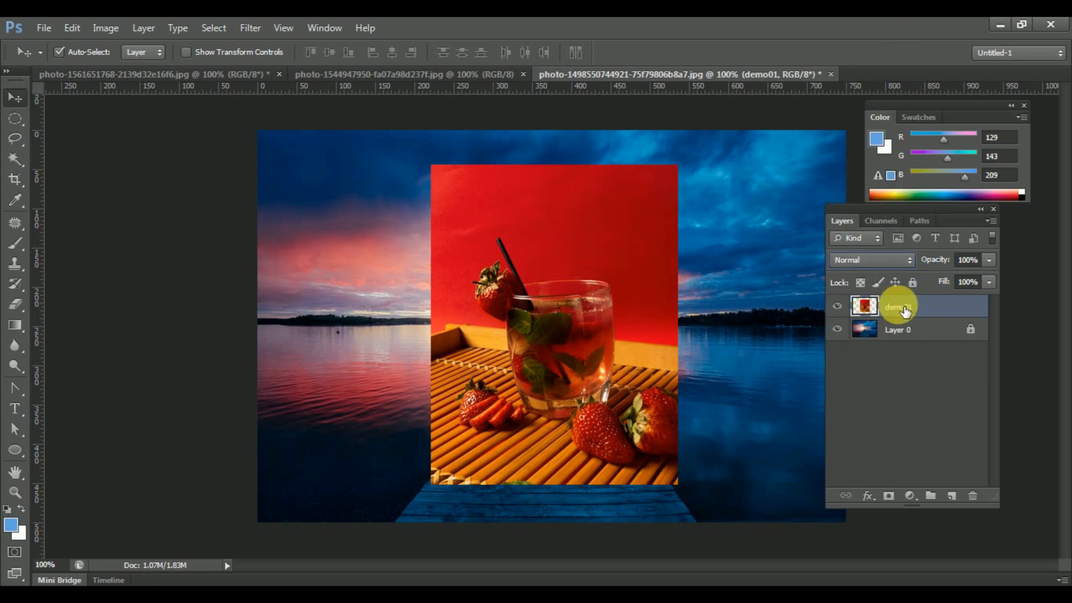
{"action": "left_click", "coordinate": [874, 260]}
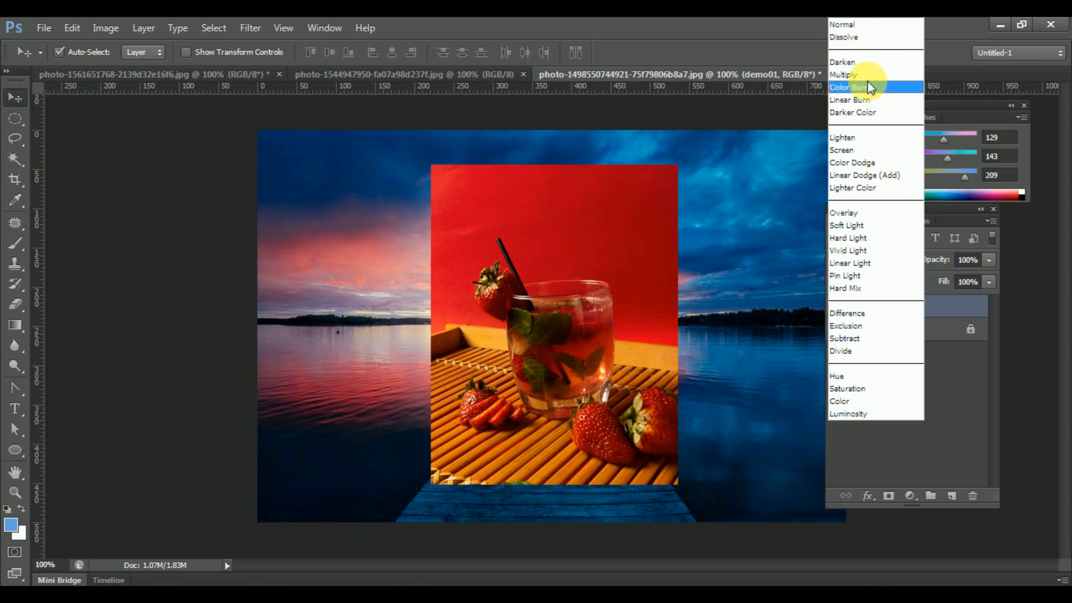
{"action": "key", "text": "Up"}
{"action": "left_click", "coordinate": [961, 371]}
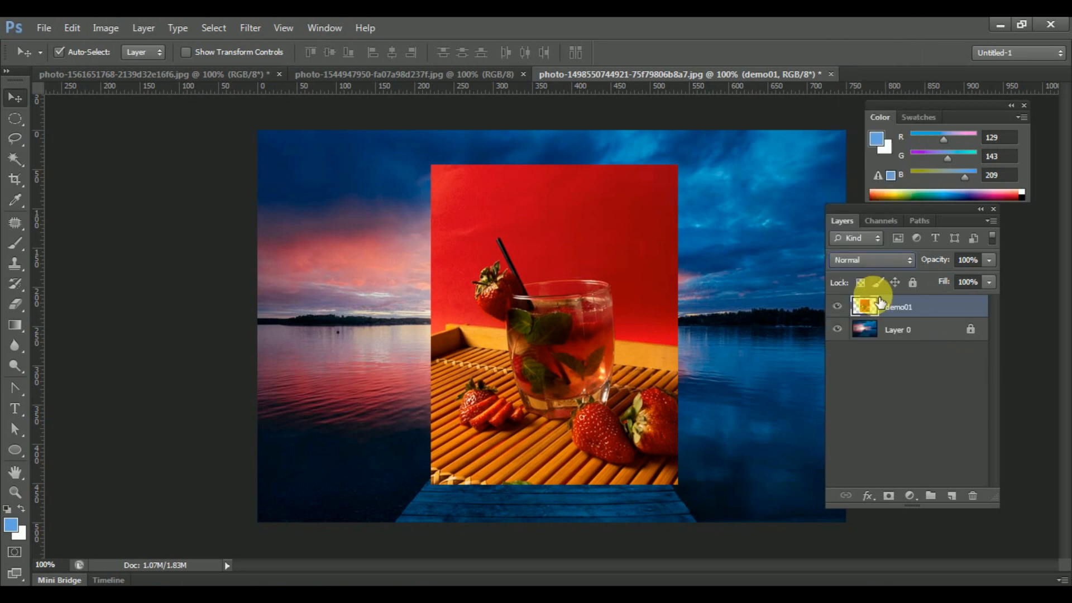
{"action": "left_click", "coordinate": [866, 259]}
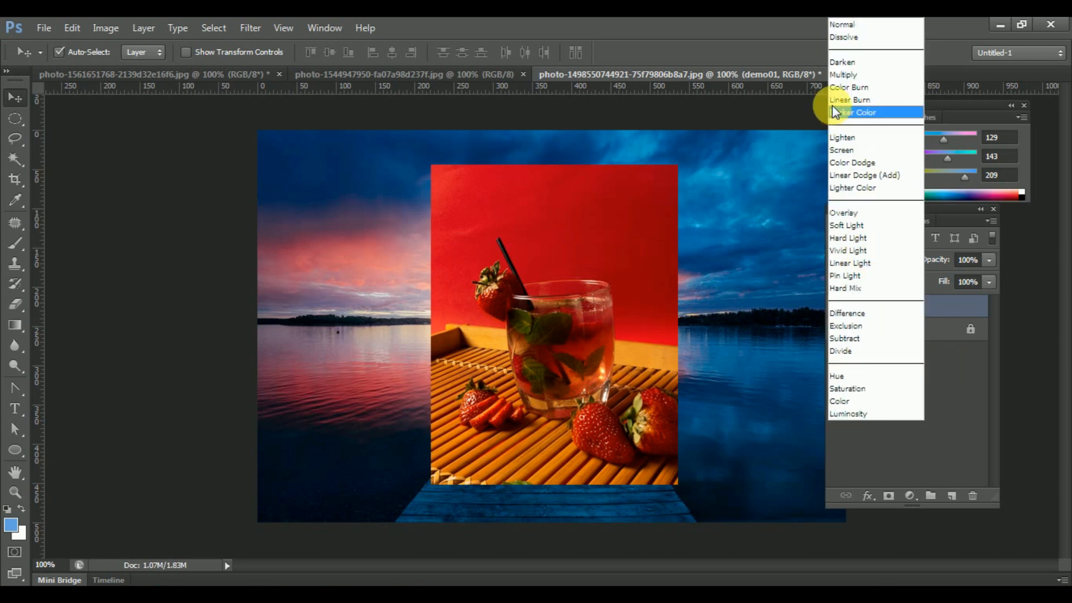
{"action": "left_click", "coordinate": [840, 29]}
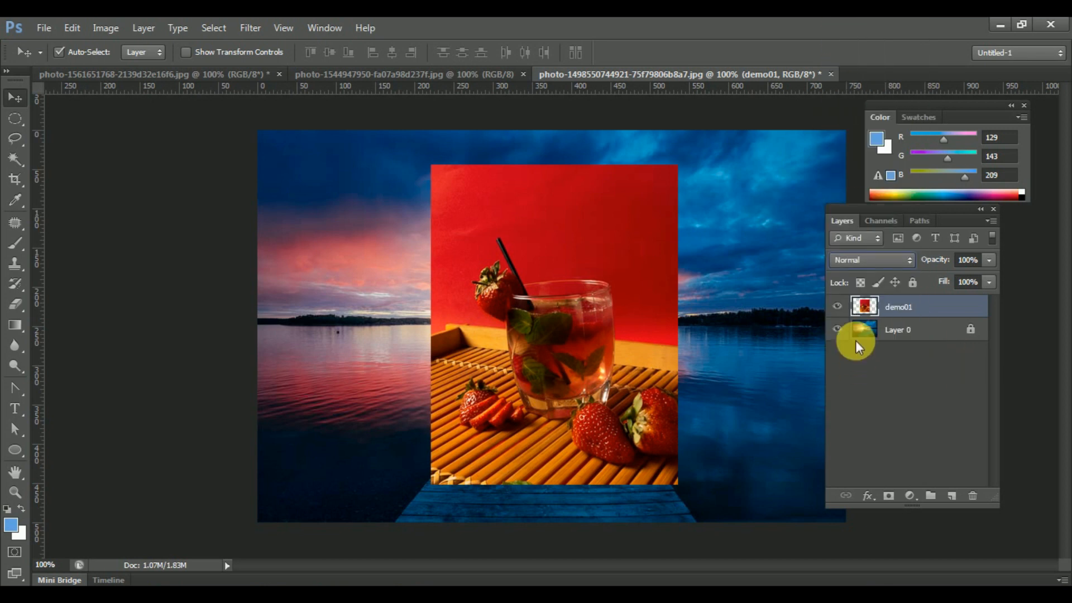
{"action": "right_click", "coordinate": [900, 308]}
{"action": "key", "text": "Escape"}
- Try the Dissolve, Hard Mix and Darken blend modes on demo01
{"action": "left_click", "coordinate": [894, 263]}
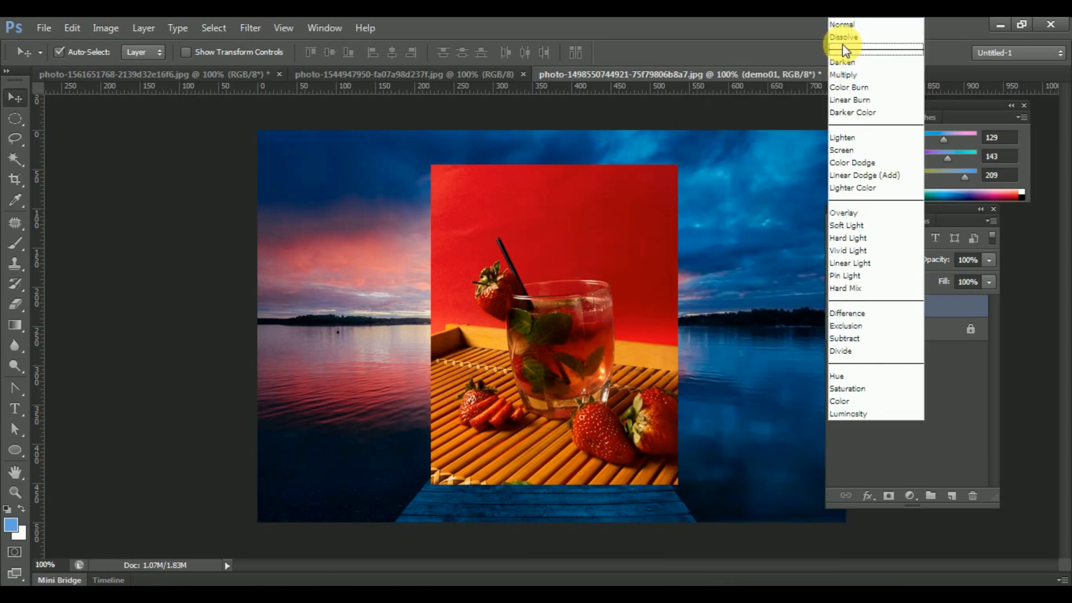
{"action": "left_click", "coordinate": [841, 40]}
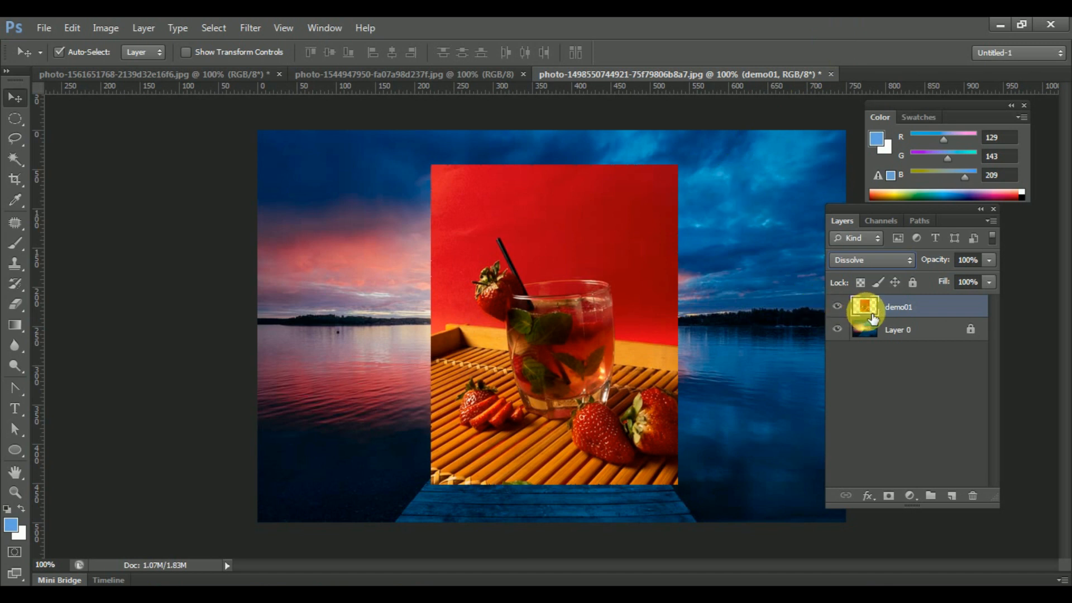
{"action": "left_click", "coordinate": [906, 266]}
{"action": "left_click", "coordinate": [870, 285]}
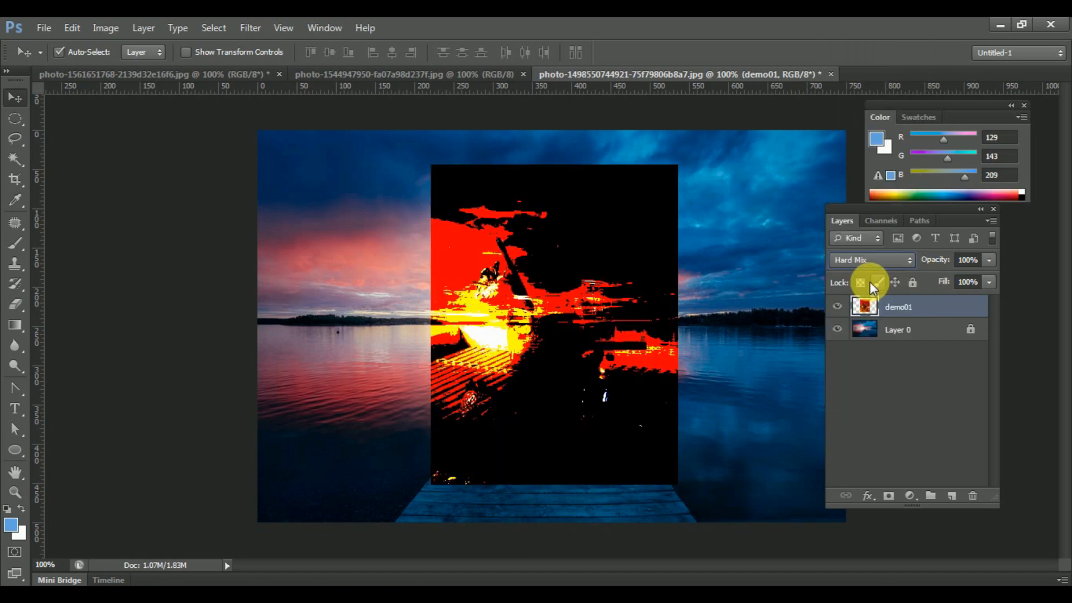
{"action": "left_click", "coordinate": [895, 258]}
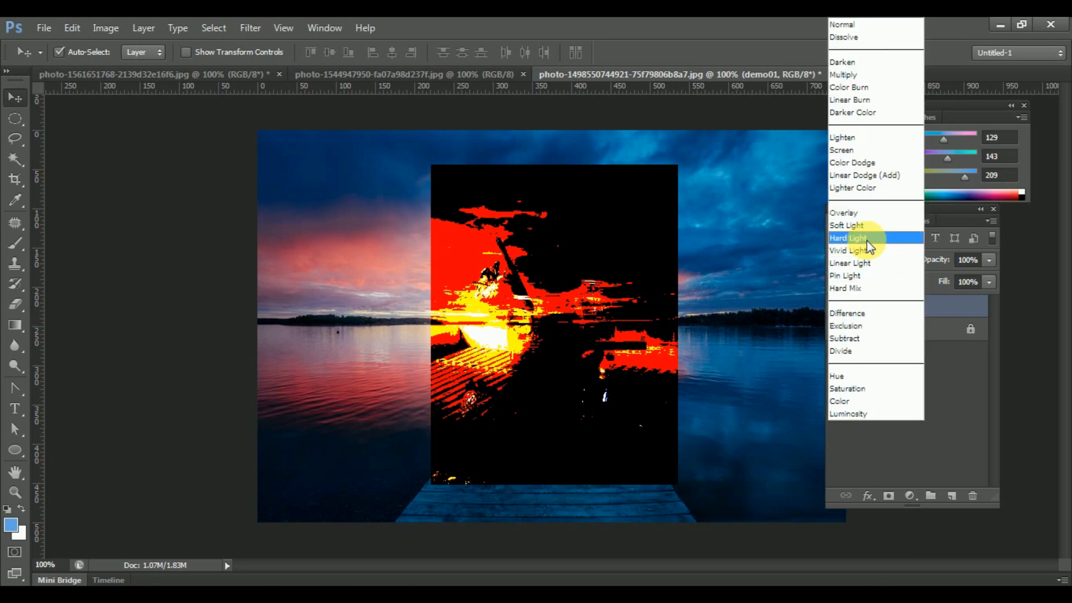
{"action": "left_click", "coordinate": [849, 62]}
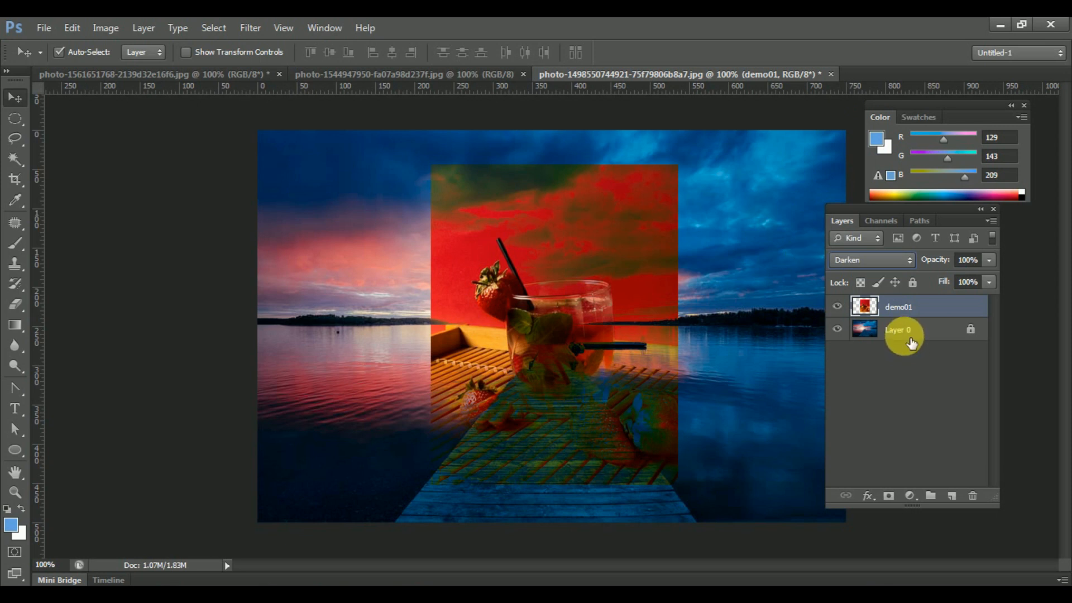
- Set demo01's blend mode to Dissolve and move the drink photo slightly to the left
{"action": "left_click", "coordinate": [874, 259]}
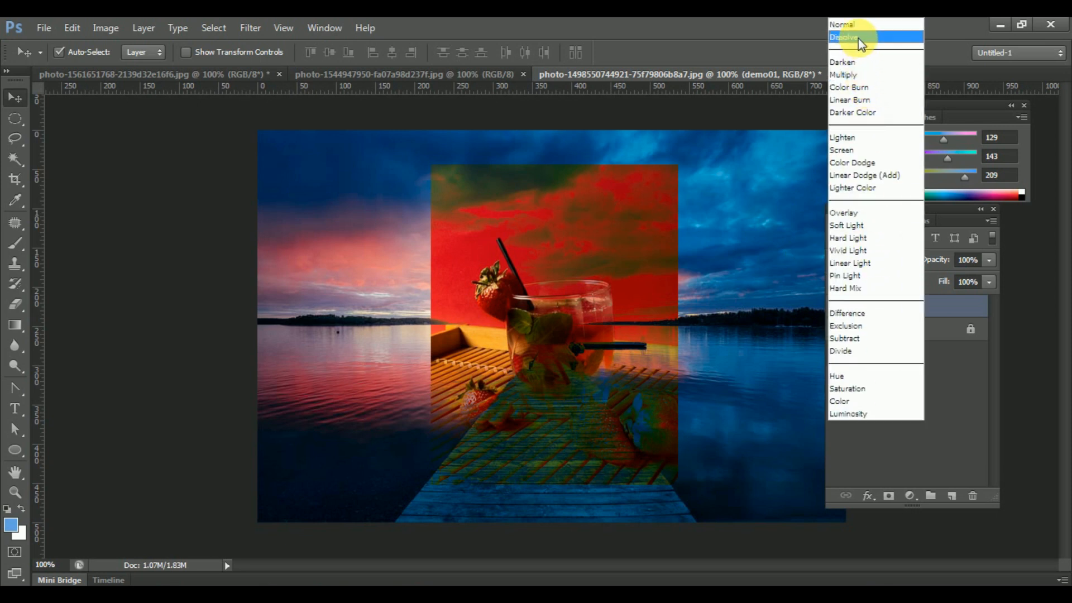
{"action": "left_click", "coordinate": [858, 37]}
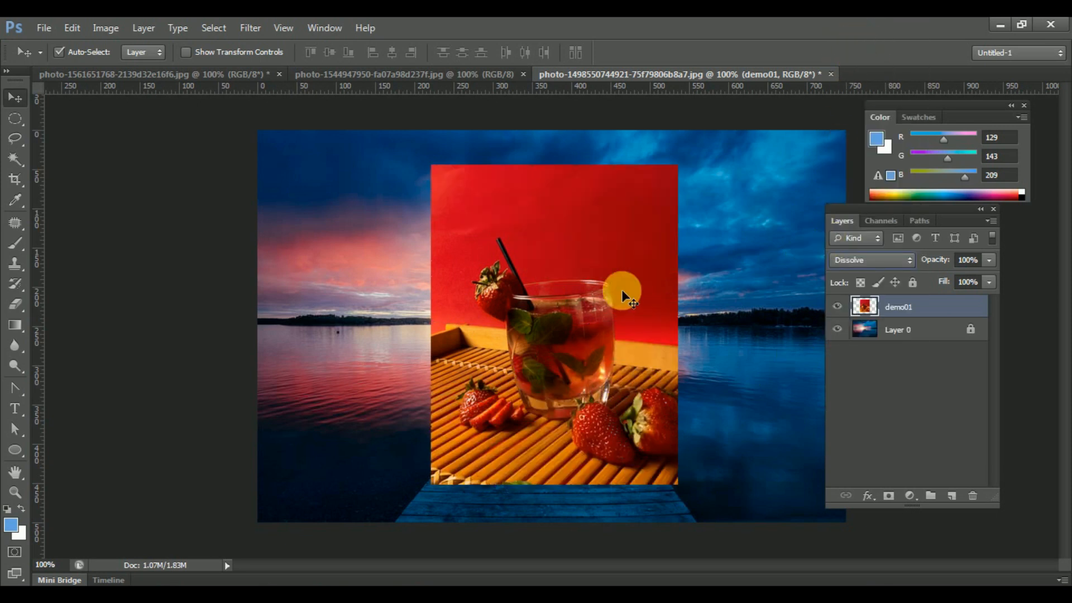
{"action": "mouse_move", "coordinate": [621, 289]}
{"action": "left_mouse_down"}
{"action": "mouse_move", "coordinate": [590, 330]}
{"action": "mouse_move", "coordinate": [563, 254]}
{"action": "mouse_move", "coordinate": [607, 280]}
{"action": "left_mouse_up"}
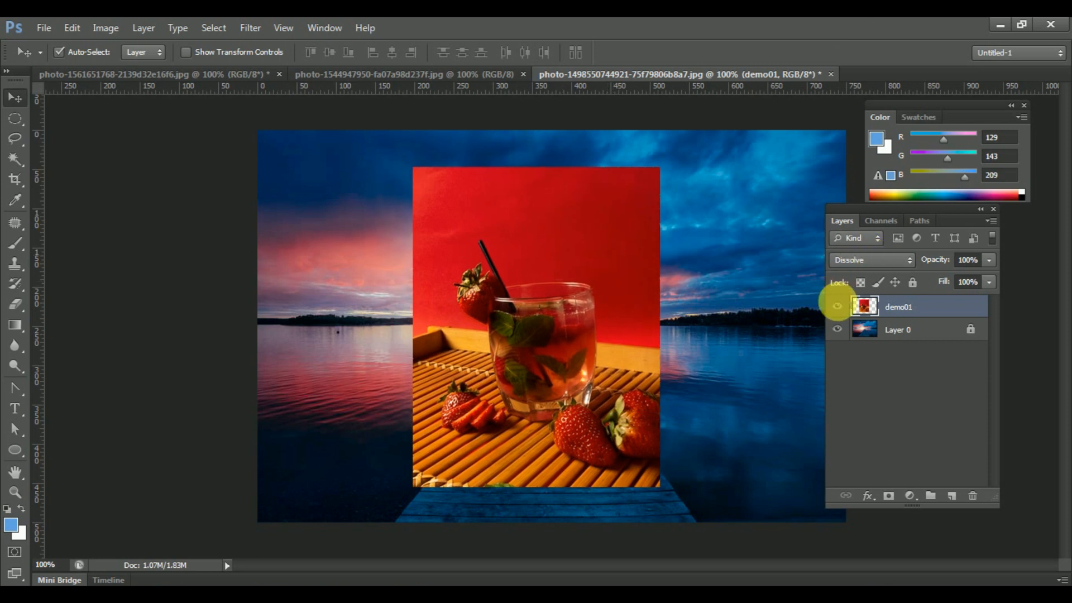
- Switch demo01's blend mode to Normal and on to Darken, and move the drink photo down
{"action": "left_click", "coordinate": [890, 260]}
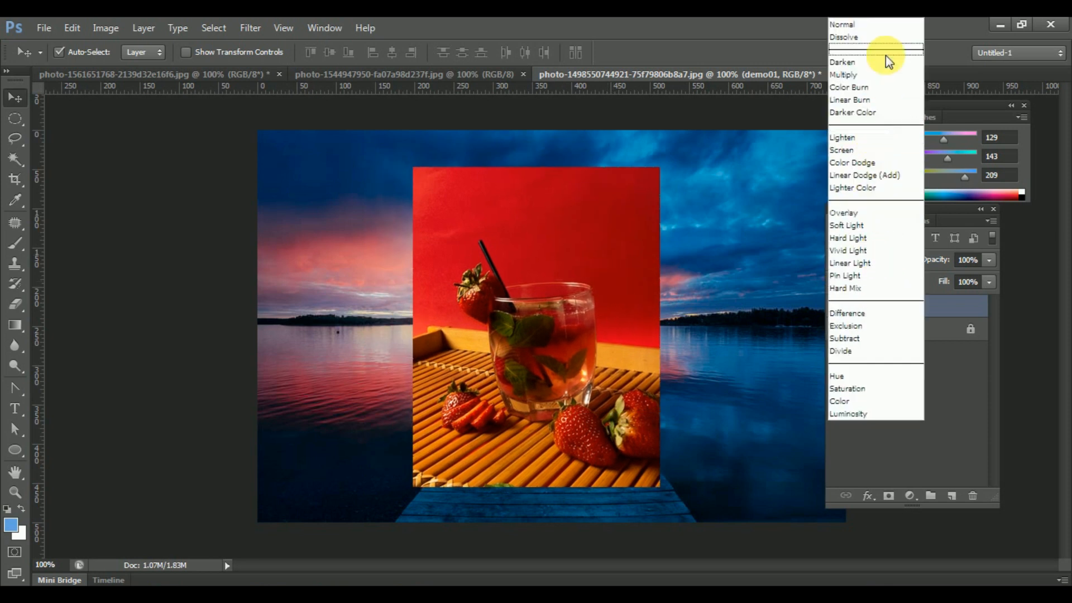
{"action": "left_click", "coordinate": [883, 25]}
{"action": "left_click", "coordinate": [885, 260]}
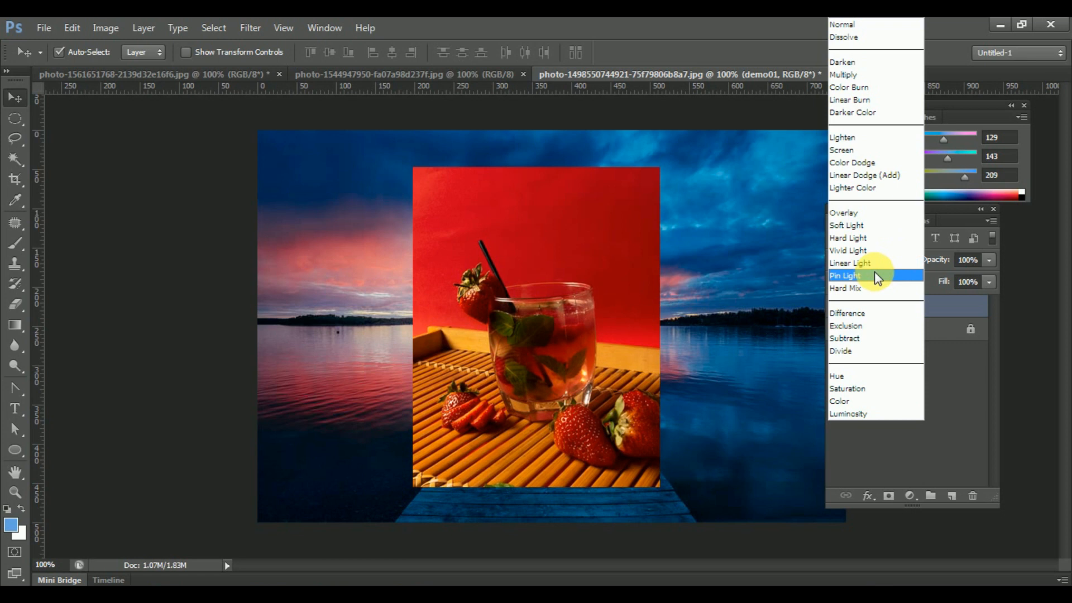
{"action": "left_click", "coordinate": [857, 63]}
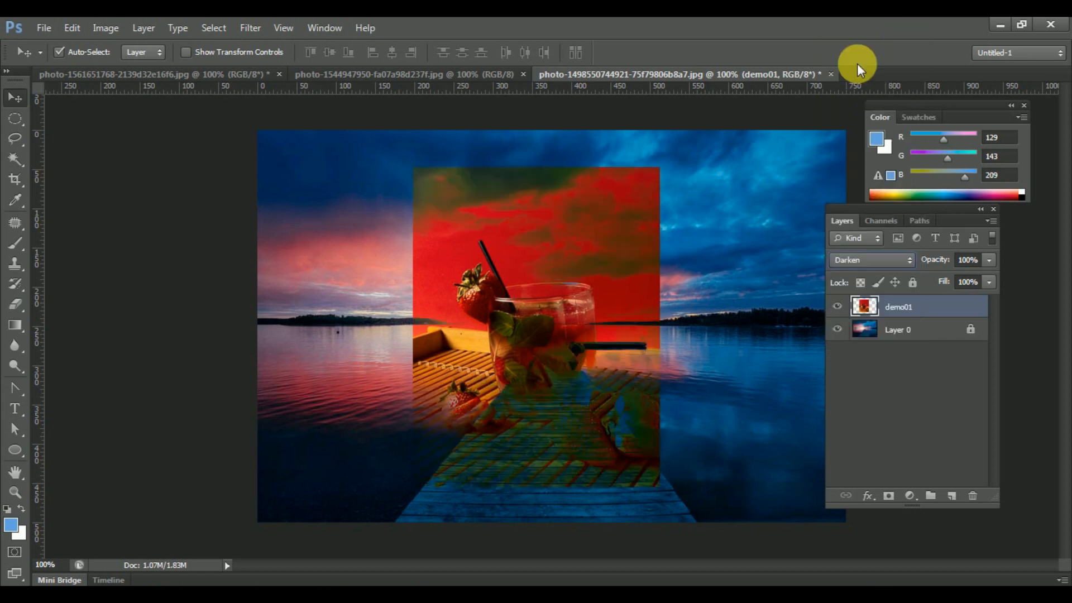
{"action": "left_click_drag", "start_coordinate": [586, 256], "coordinate": [594, 333]}
- Set demo01's blend mode to Multiply
{"action": "left_click", "coordinate": [843, 262]}
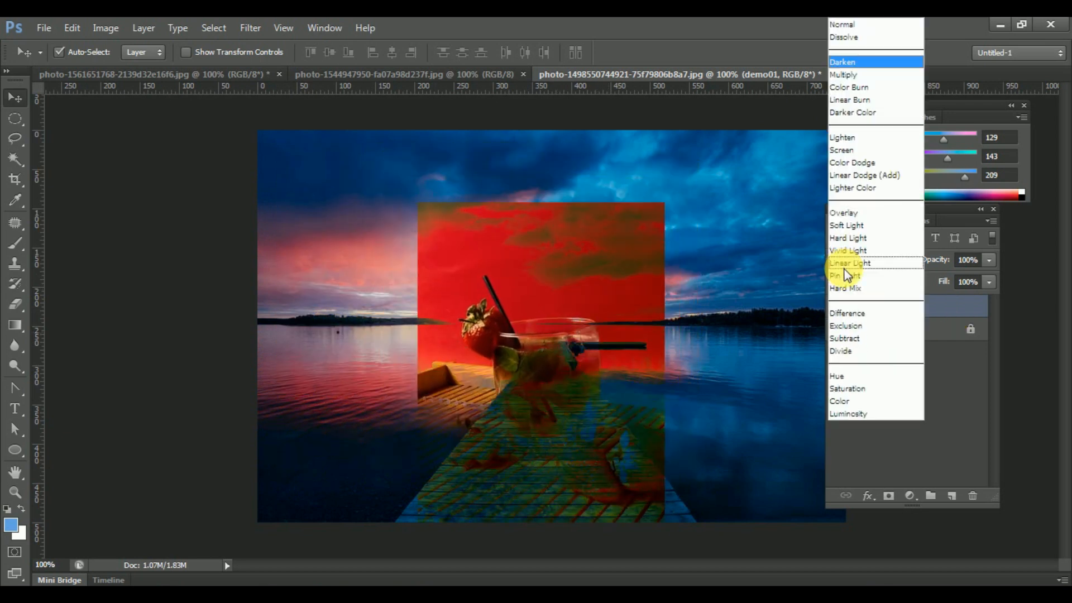
{"action": "left_click", "coordinate": [867, 75]}
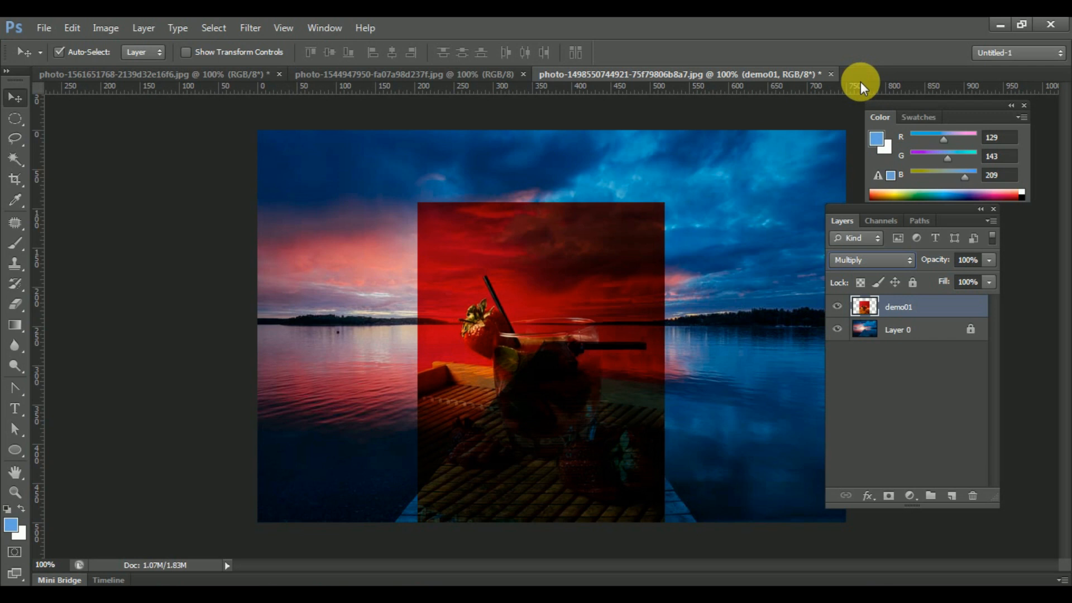
{"action": "left_click", "coordinate": [855, 262]}
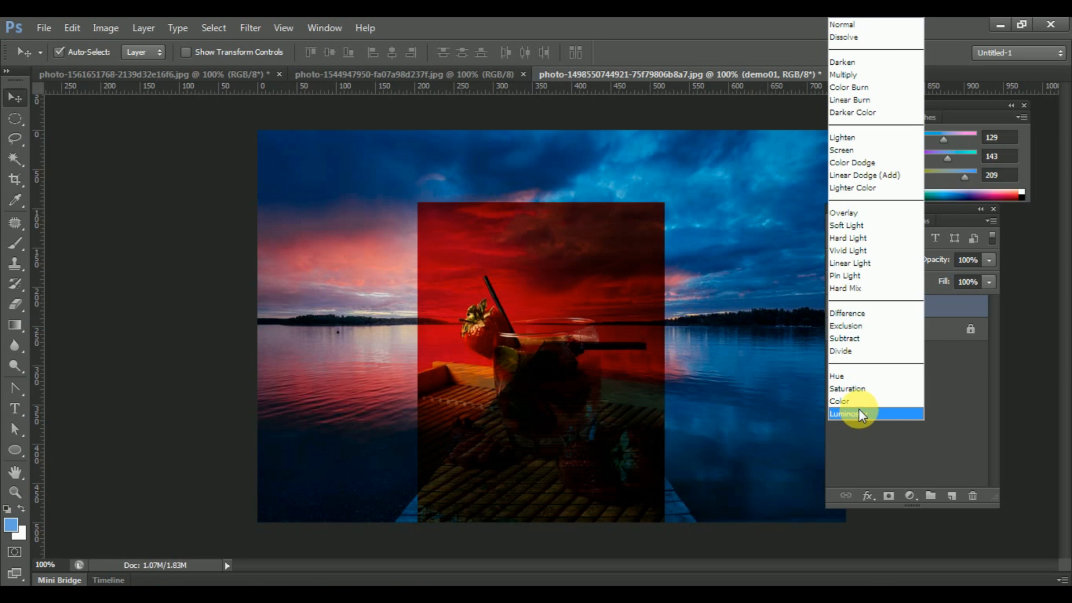
{"action": "left_click", "coordinate": [946, 406]}
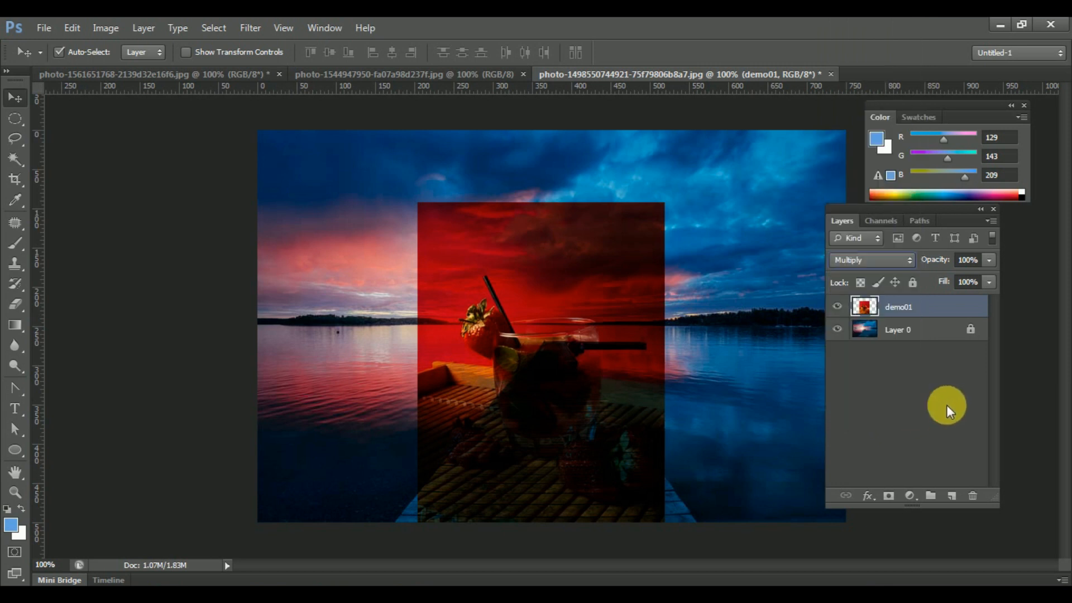
- Apply the Color Burn blend mode to demo01, followed by Linear Burn
{"action": "left_click", "coordinate": [884, 252]}
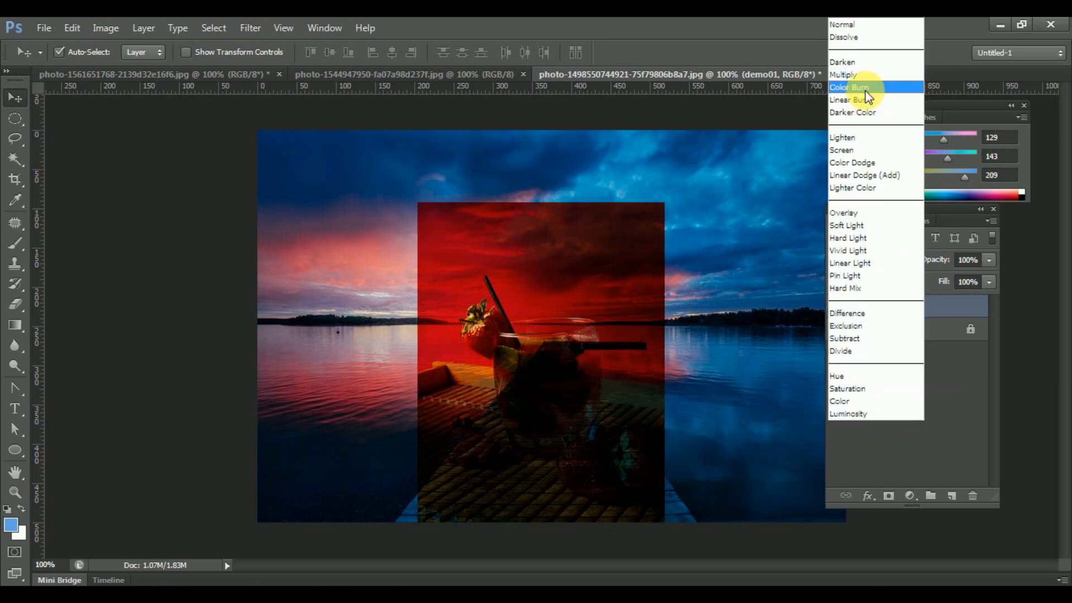
{"action": "left_click", "coordinate": [867, 89]}
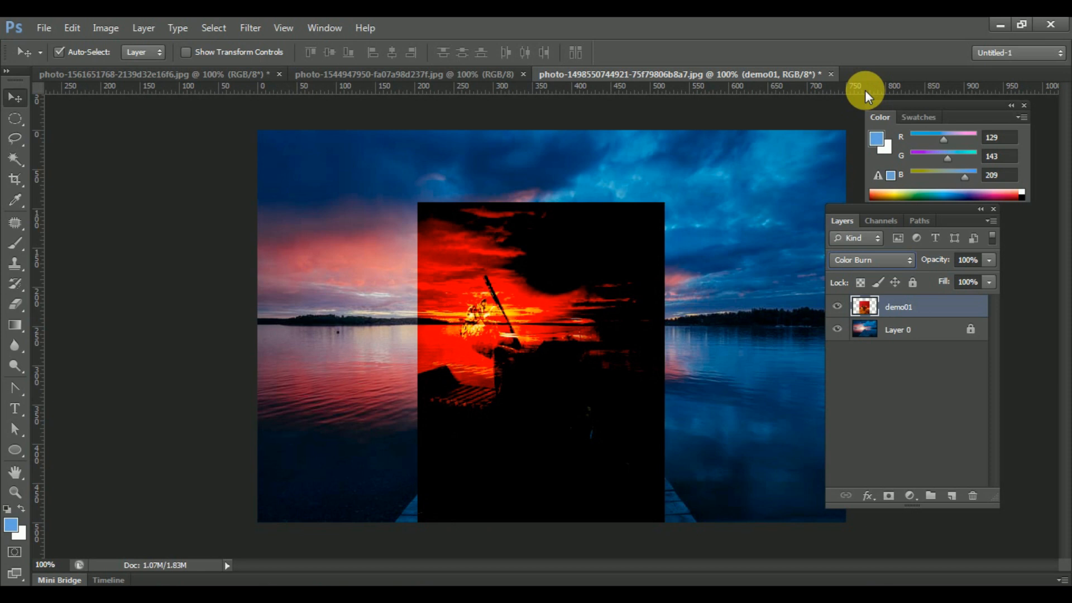
{"action": "left_click", "coordinate": [867, 261]}
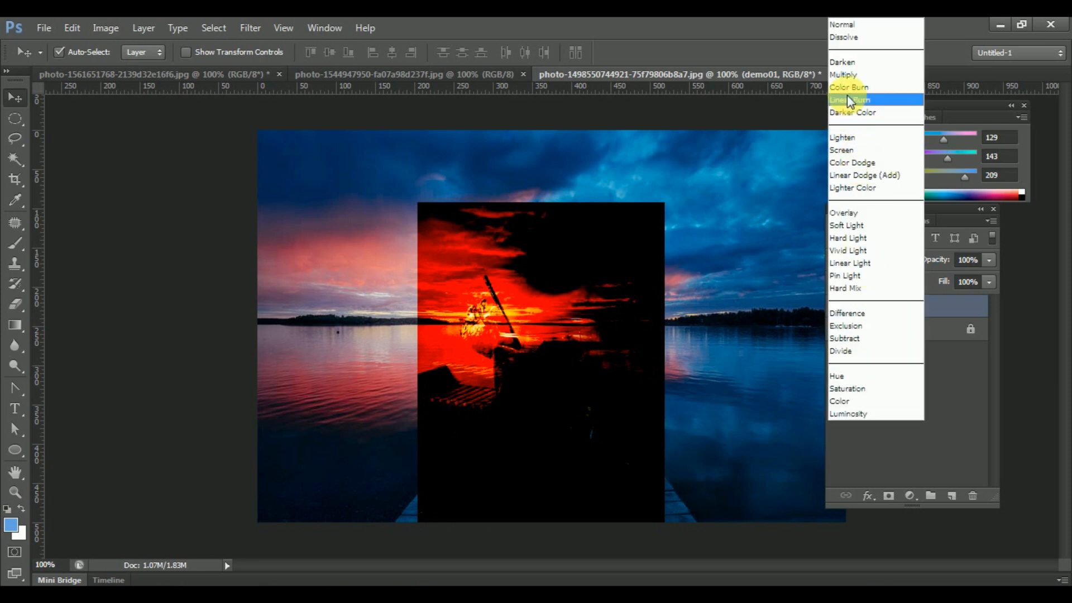
{"action": "left_click", "coordinate": [848, 98]}
- Set demo01's blend mode to Darker Color and move the drink photo up and to the left
{"action": "left_click", "coordinate": [876, 262]}
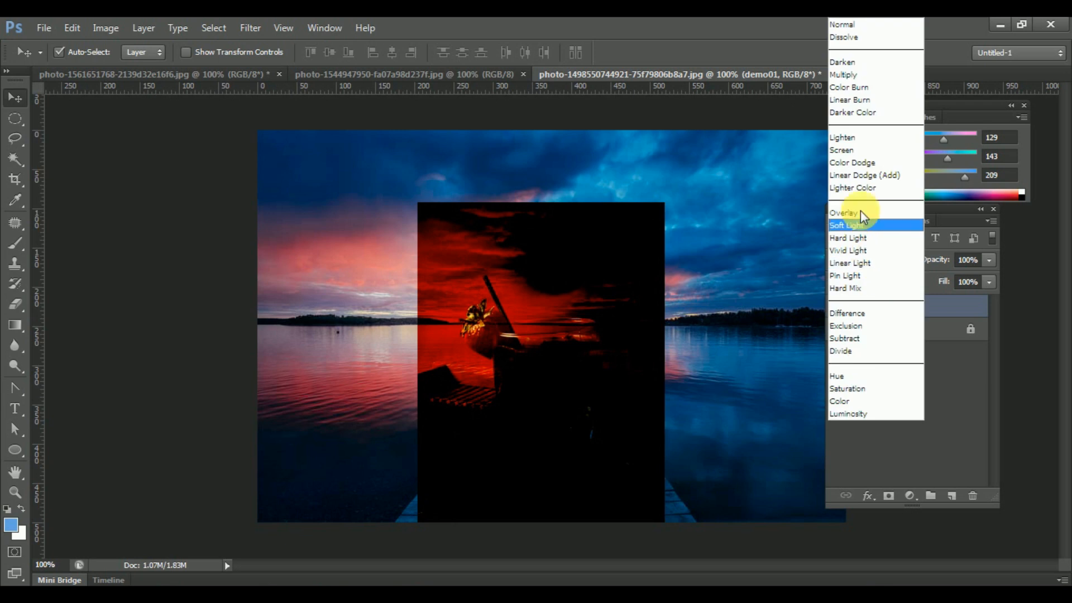
{"action": "left_click", "coordinate": [858, 119]}
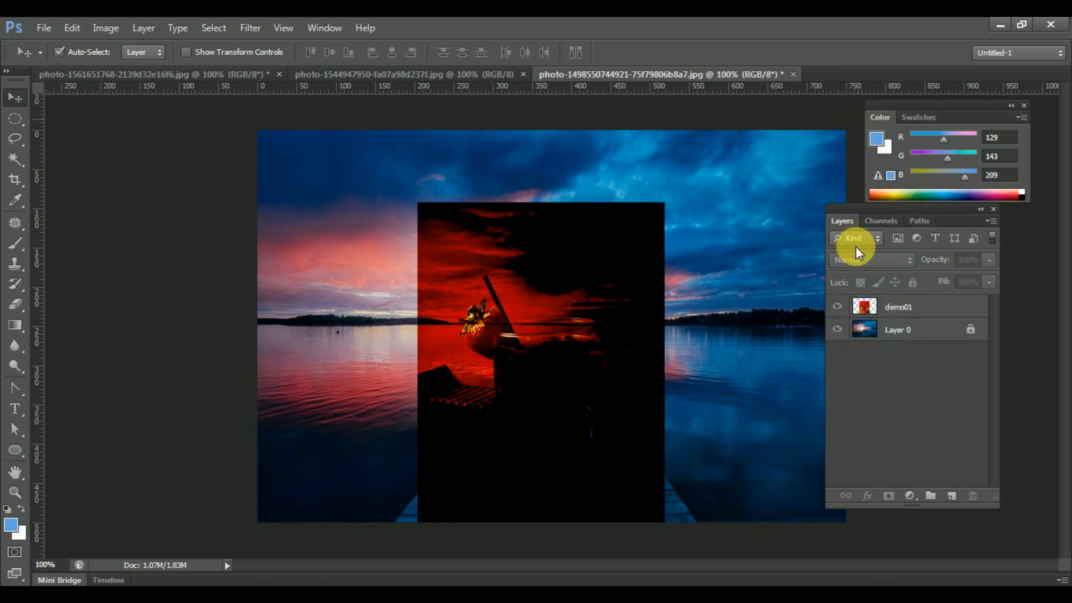
{"action": "left_click", "coordinate": [877, 304]}
{"action": "left_click", "coordinate": [865, 258]}
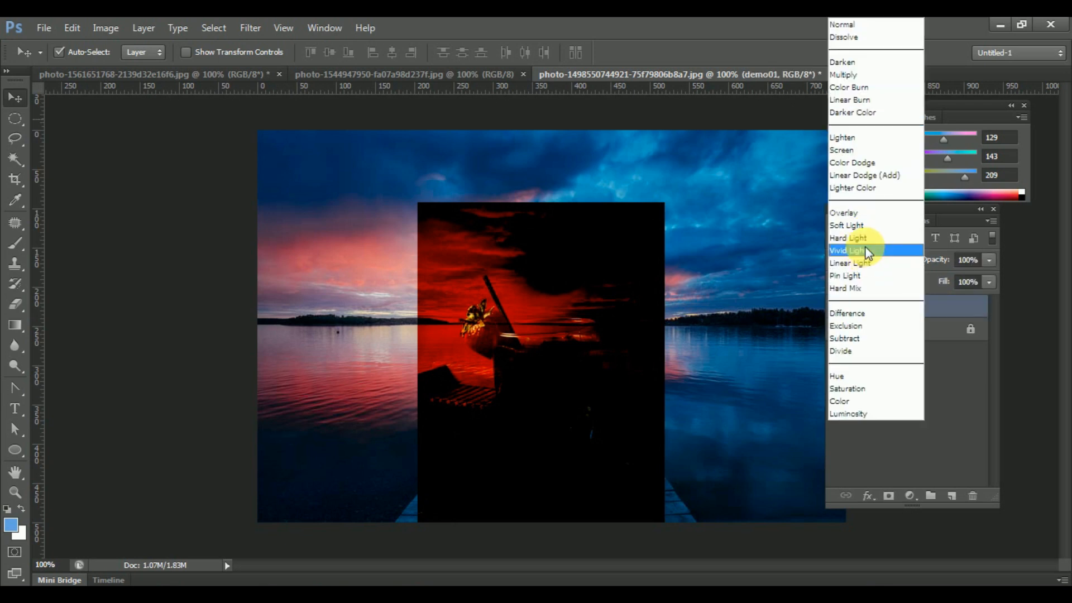
{"action": "left_click", "coordinate": [864, 112]}
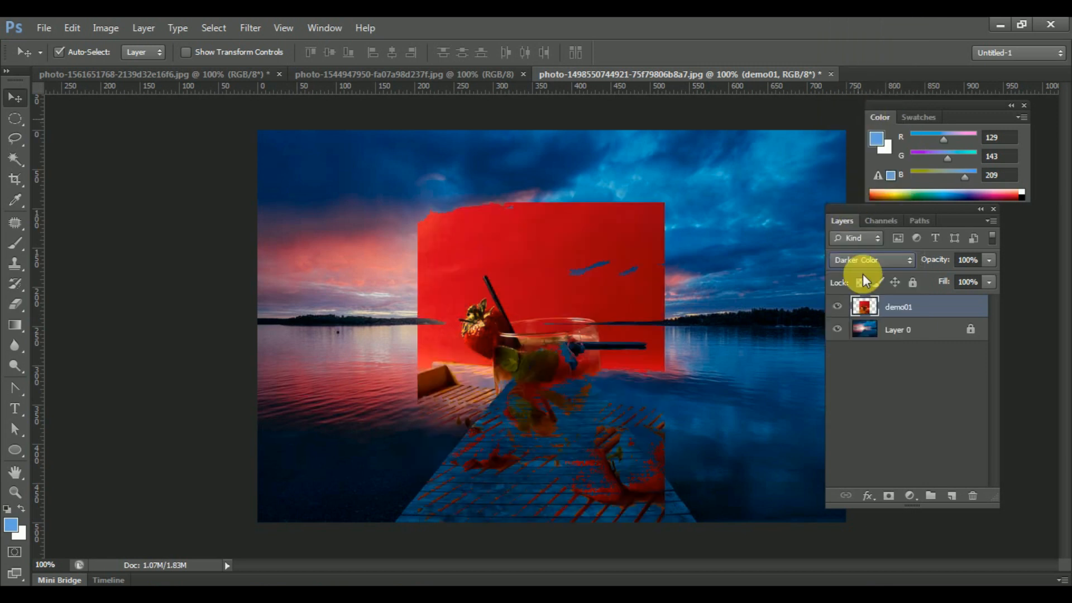
{"action": "left_click_drag", "start_coordinate": [555, 232], "coordinate": [531, 199]}
- Set demo01's blend mode to Lighten and move the drink photo to the right and slightly up
{"action": "left_click", "coordinate": [893, 259]}
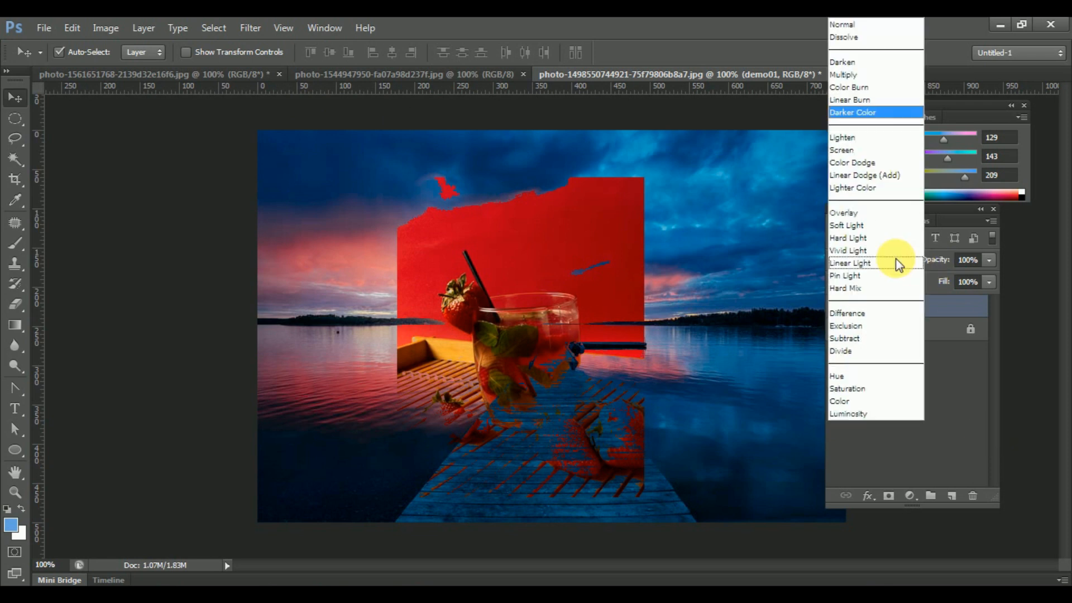
{"action": "left_click", "coordinate": [862, 136]}
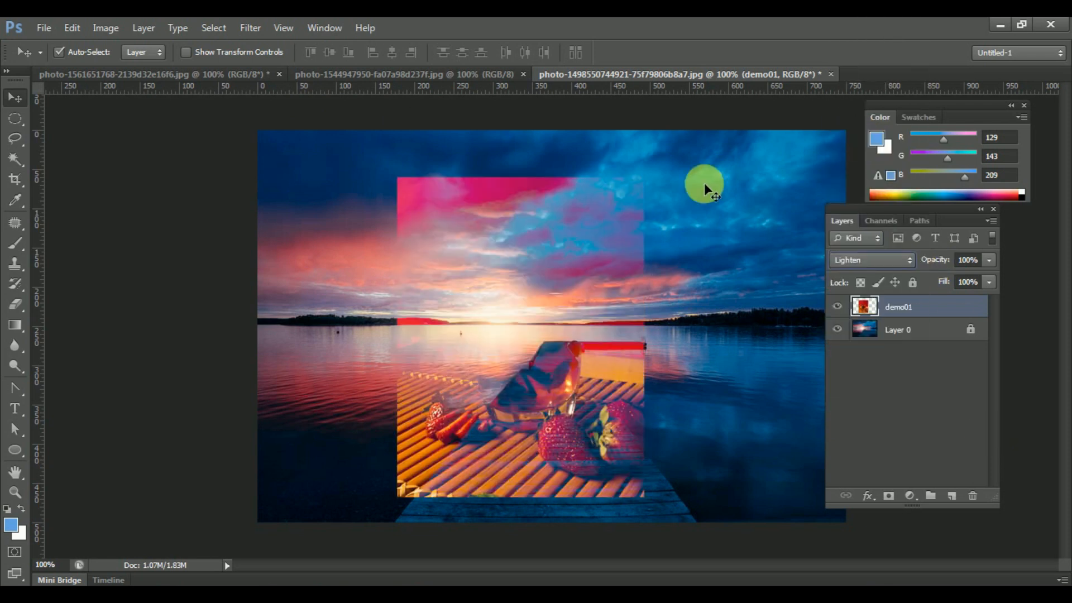
{"action": "left_click_drag", "start_coordinate": [514, 229], "coordinate": [524, 182]}
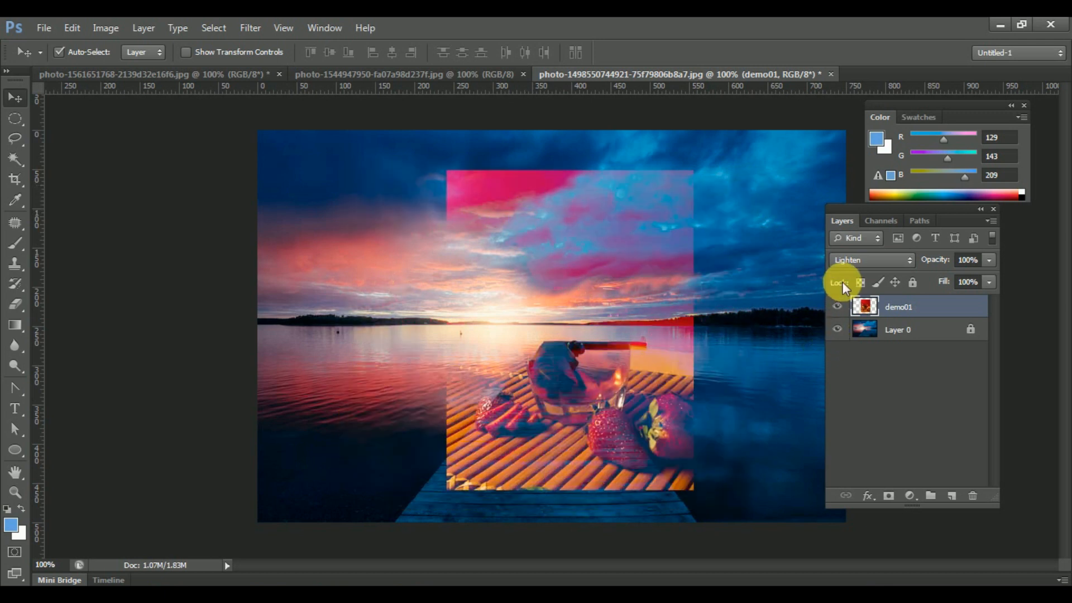
- Set demo01's blend mode to Screen and move the drink photo down and to the left
{"action": "left_click", "coordinate": [859, 260]}
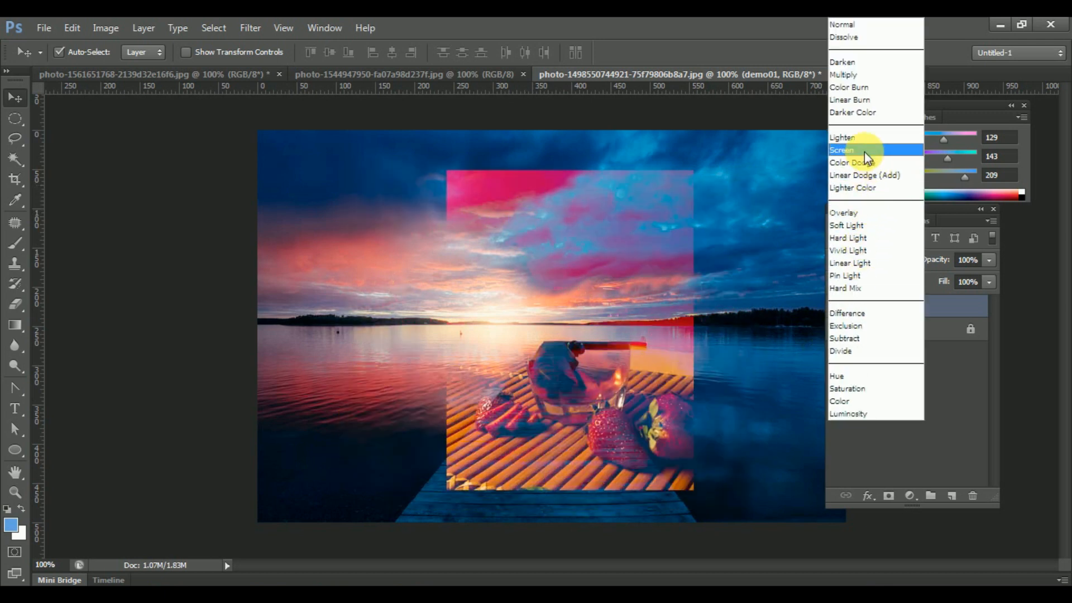
{"action": "left_click", "coordinate": [862, 149]}
{"action": "left_click", "coordinate": [893, 313]}
{"action": "left_click_drag", "start_coordinate": [551, 260], "coordinate": [540, 303]}
- Apply the Color Dodge blend mode to demo01, followed by Linear Dodge (Add)
{"action": "left_click", "coordinate": [881, 260]}
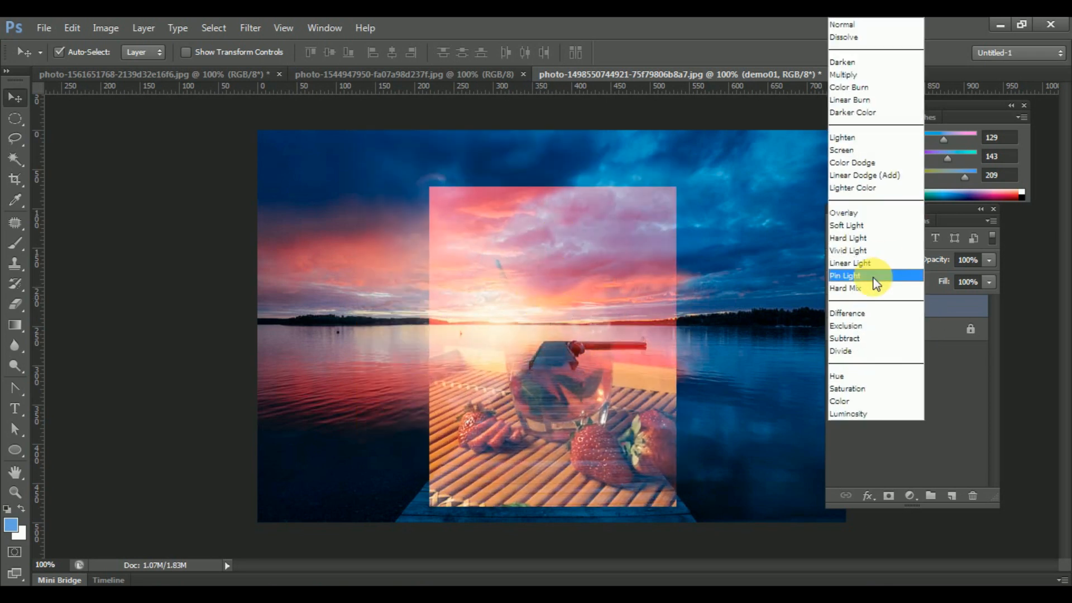
{"action": "left_click", "coordinate": [866, 163]}
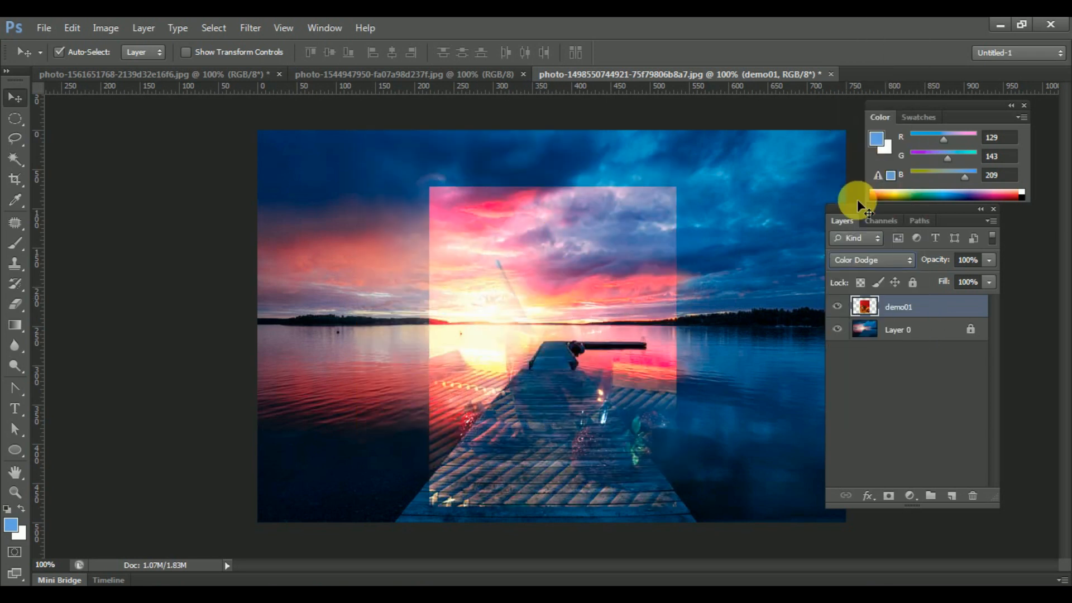
{"action": "left_click", "coordinate": [876, 259]}
{"action": "left_click", "coordinate": [872, 176]}
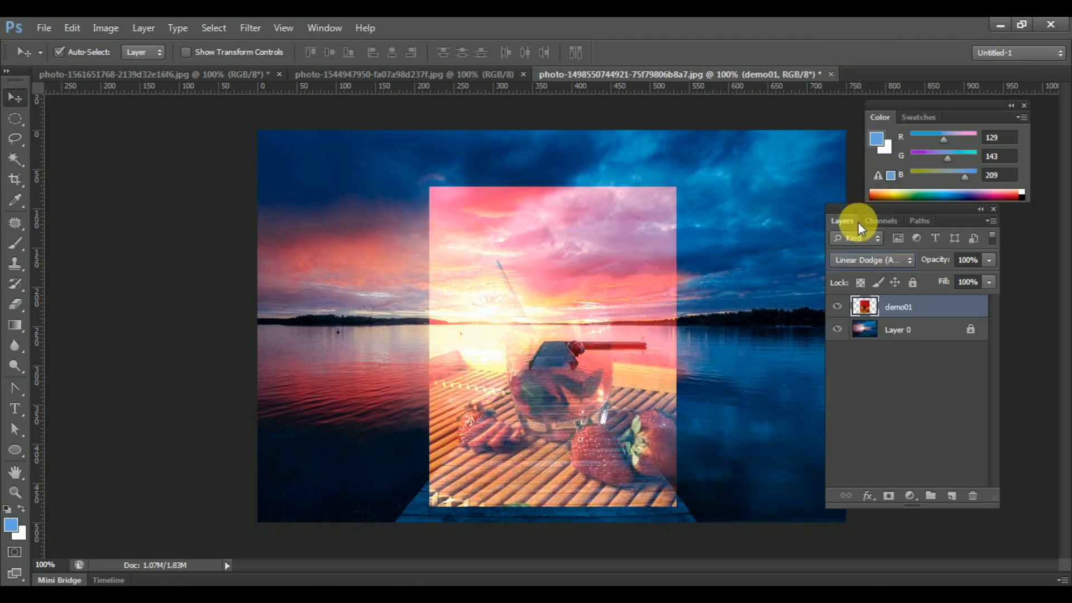
- Set demo01's blend mode to Lighter Color and move the drink photo to the left
{"action": "left_click", "coordinate": [882, 257]}
{"action": "left_click", "coordinate": [864, 184]}
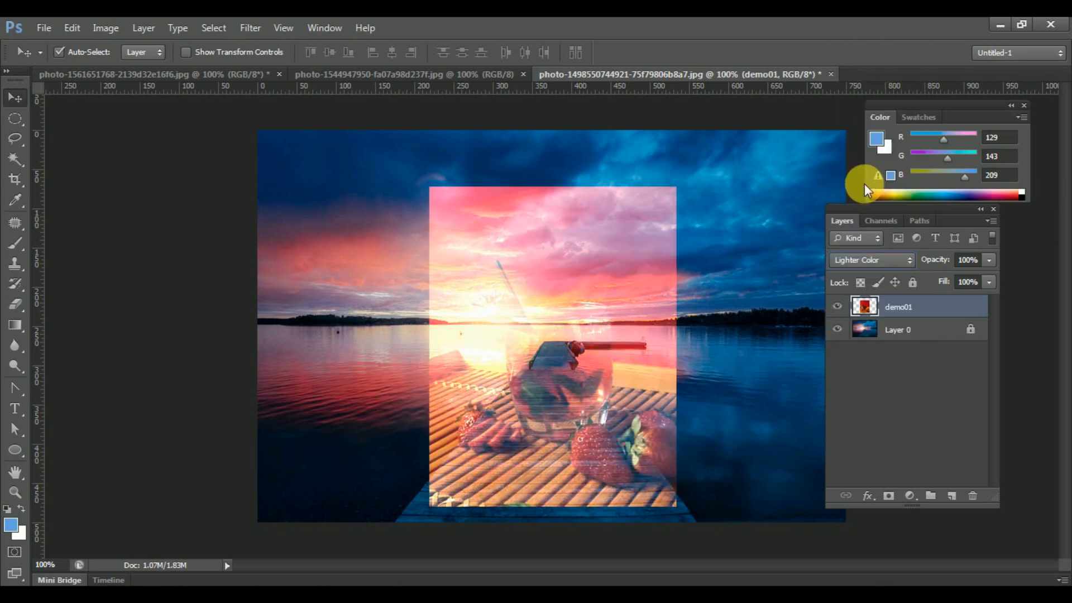
{"action": "left_click_drag", "start_coordinate": [638, 401], "coordinate": [592, 397]}
- Apply the Overlay blend mode to demo01, followed by Soft Light
{"action": "left_click", "coordinate": [878, 262]}
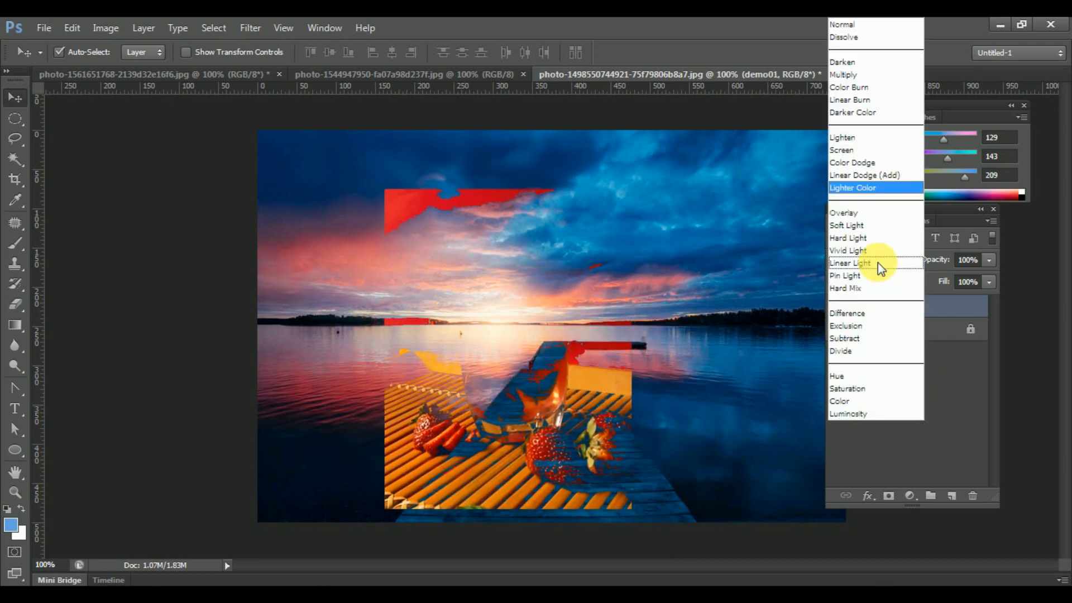
{"action": "left_click", "coordinate": [851, 213]}
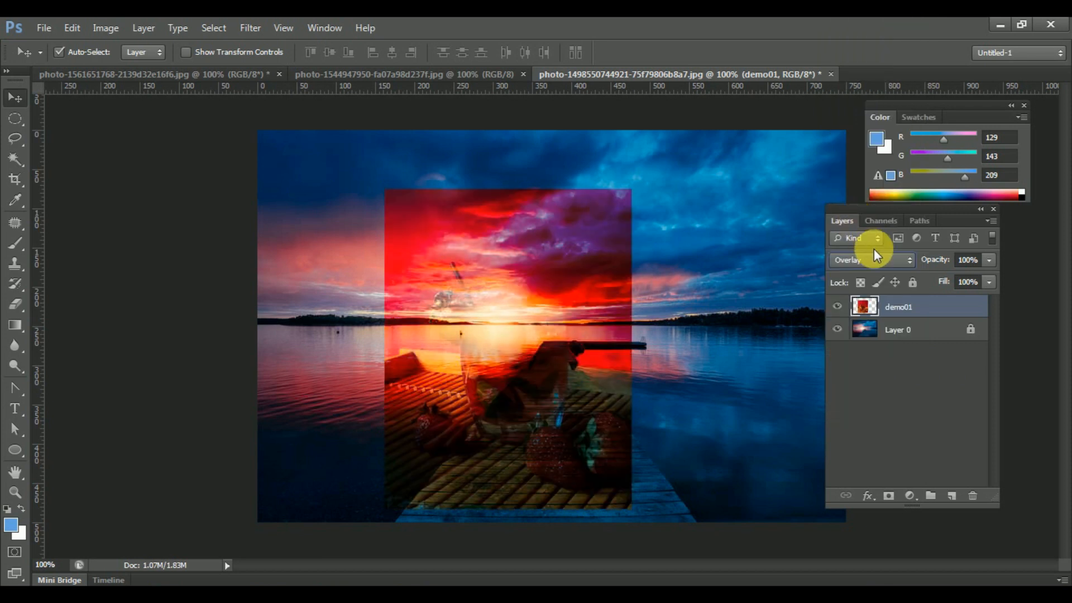
{"action": "left_click", "coordinate": [876, 256]}
{"action": "left_click", "coordinate": [875, 224]}
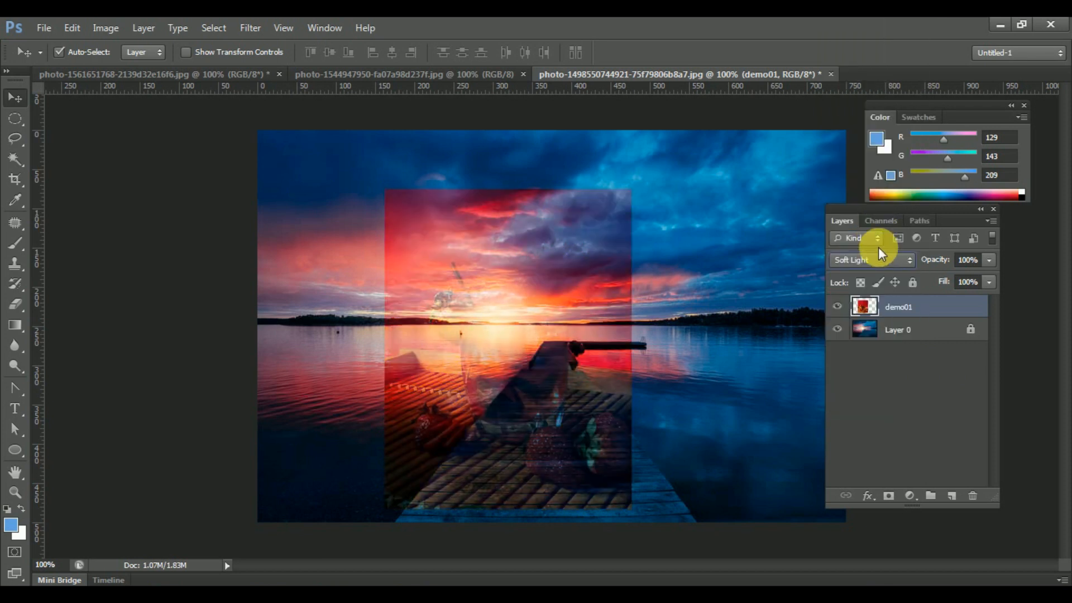
- Apply the Hard Light blend mode to demo01, followed by Pin Light
{"action": "left_click", "coordinate": [883, 260]}
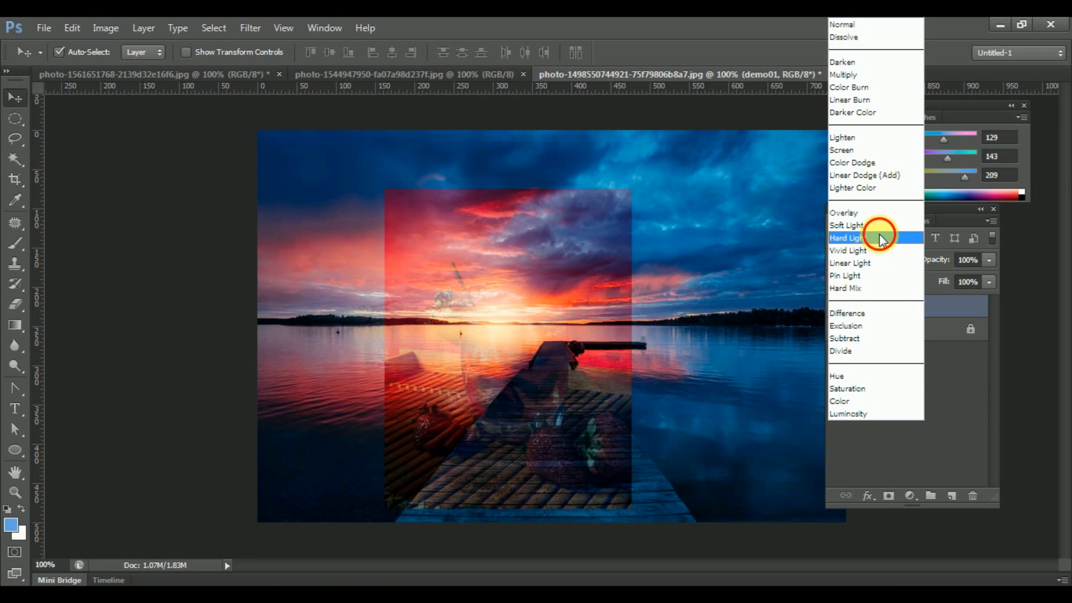
{"action": "left_click", "coordinate": [879, 233]}
{"action": "left_click", "coordinate": [879, 260]}
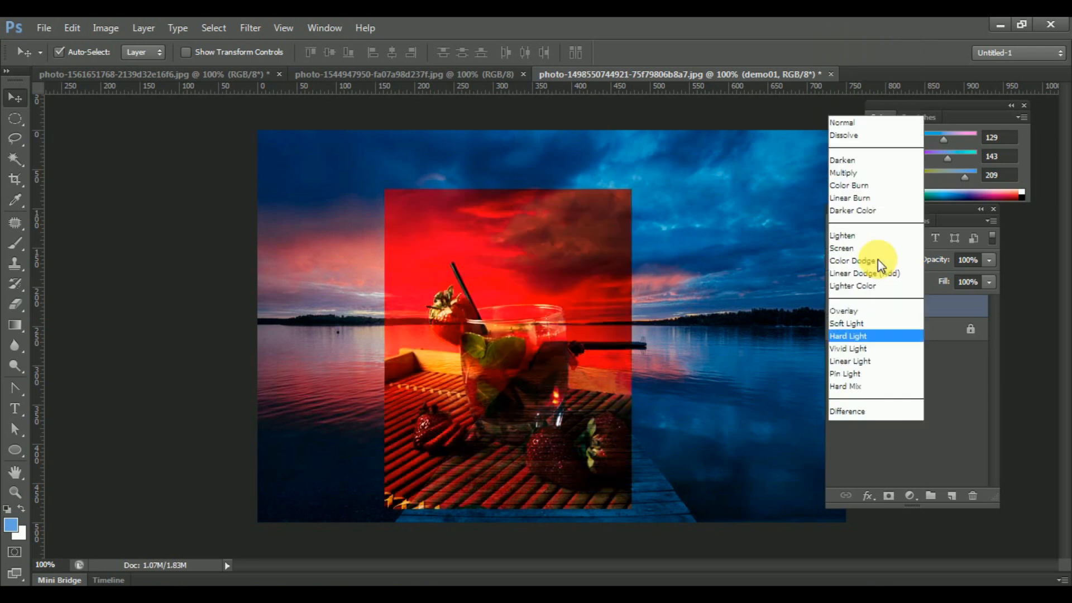
{"action": "left_click", "coordinate": [866, 239]}
{"action": "left_click", "coordinate": [865, 243]}
{"action": "left_click", "coordinate": [868, 235]}
{"action": "left_click", "coordinate": [874, 257]}
{"action": "left_click", "coordinate": [858, 275]}
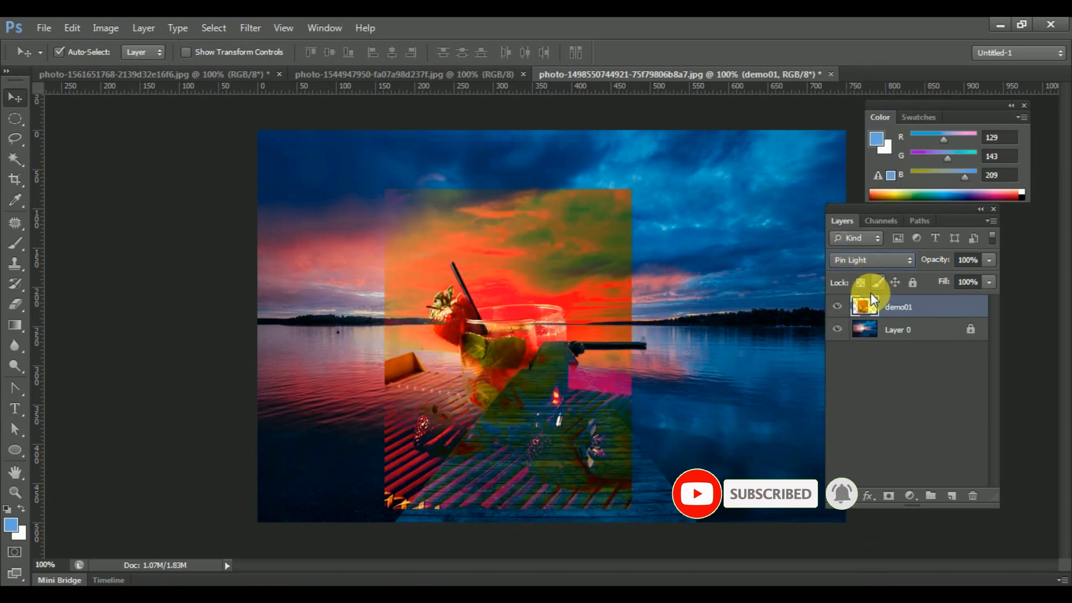
{"action": "left_click", "coordinate": [872, 262]}
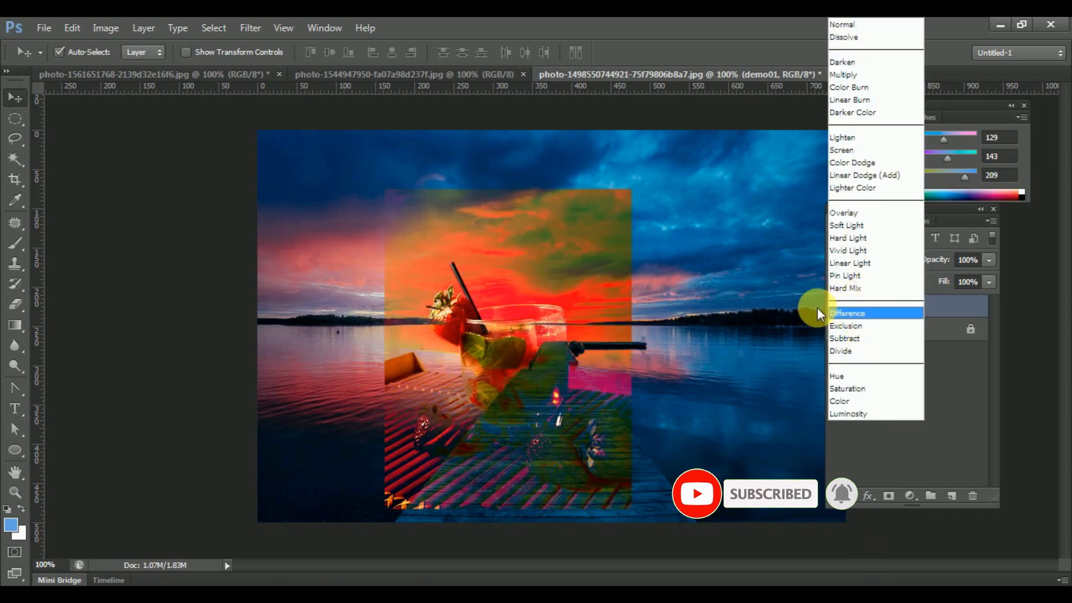
{"action": "left_click", "coordinate": [638, 34]}
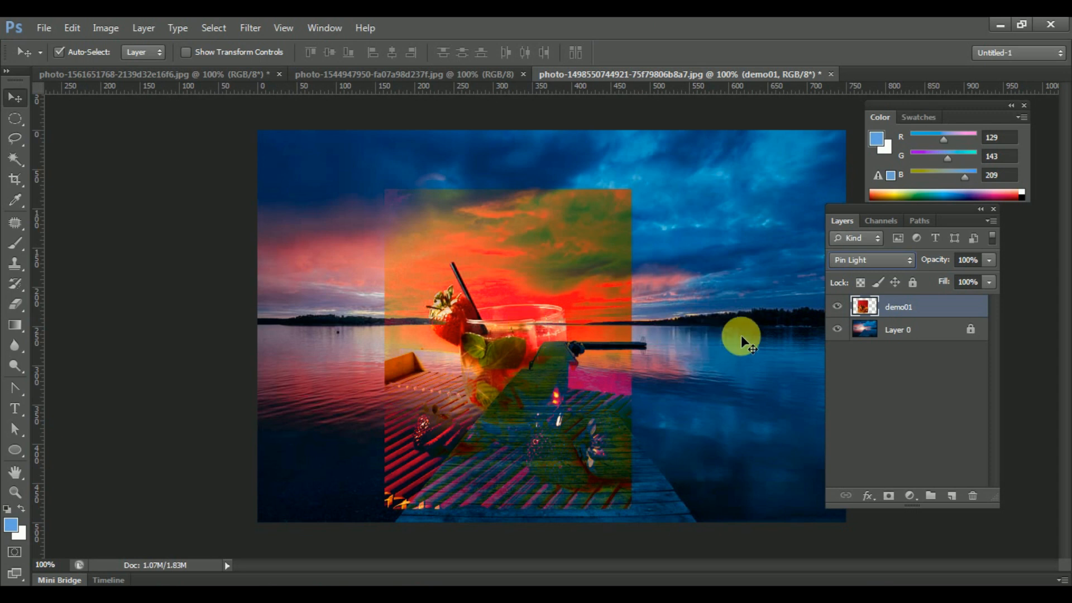
- Apply the Hard Mix blend mode to demo01, followed by Difference
{"action": "left_click", "coordinate": [873, 260]}
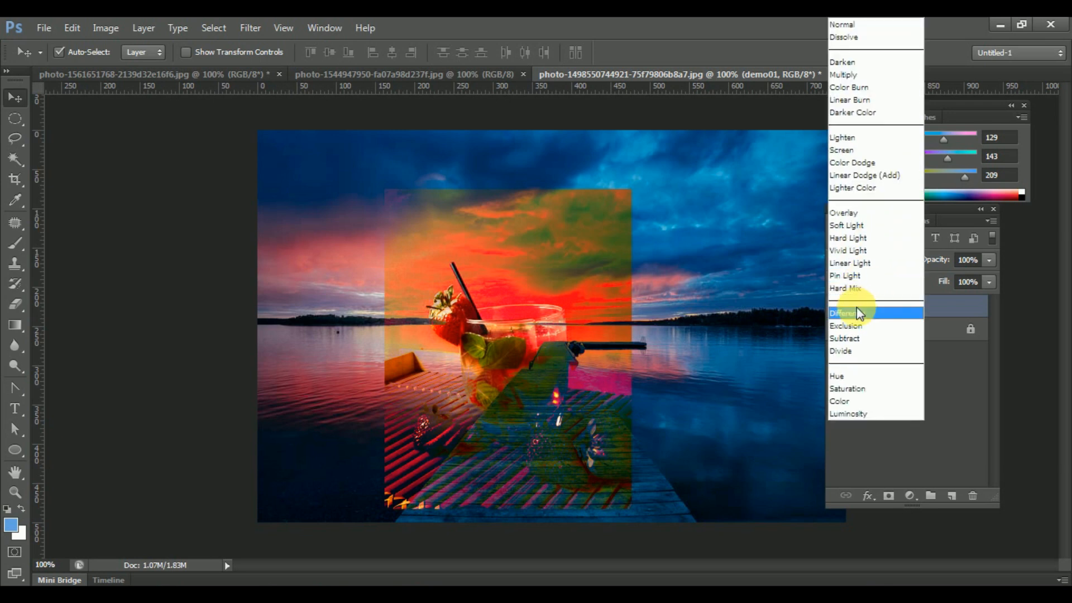
{"action": "left_click", "coordinate": [856, 287]}
{"action": "left_click", "coordinate": [879, 261]}
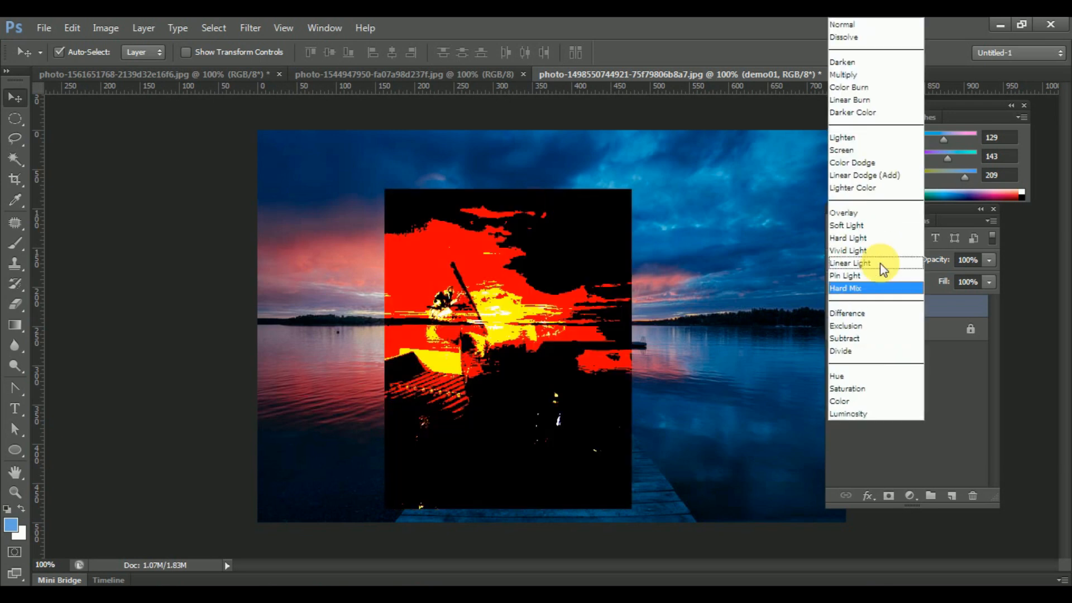
{"action": "left_click", "coordinate": [874, 309]}
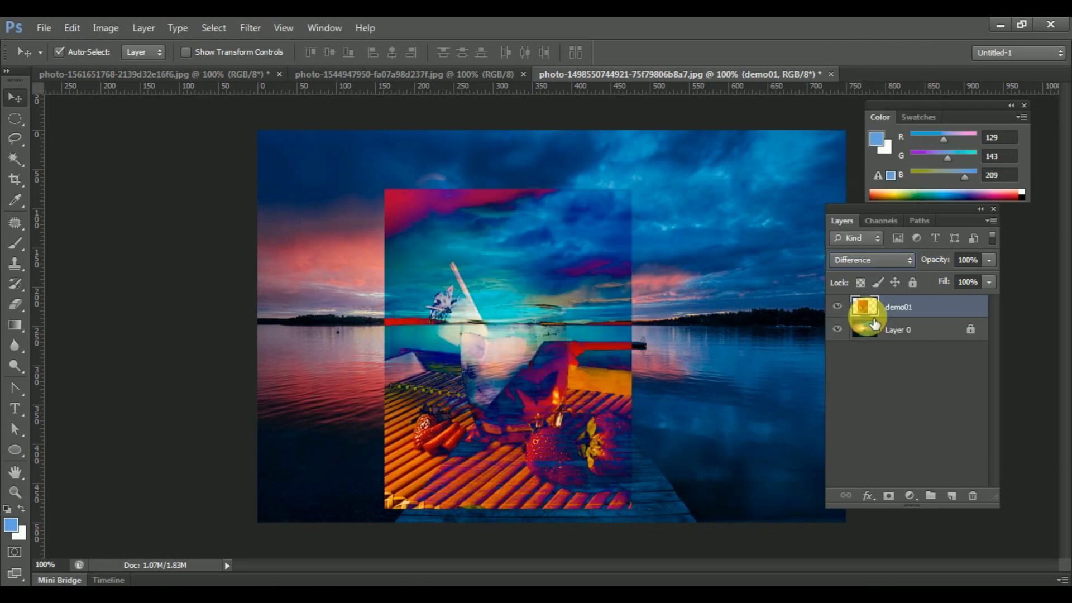
- Try the Hue, Saturation and Color blend modes on demo01 one after another
{"action": "left_click", "coordinate": [873, 260]}
{"action": "left_click", "coordinate": [849, 374]}
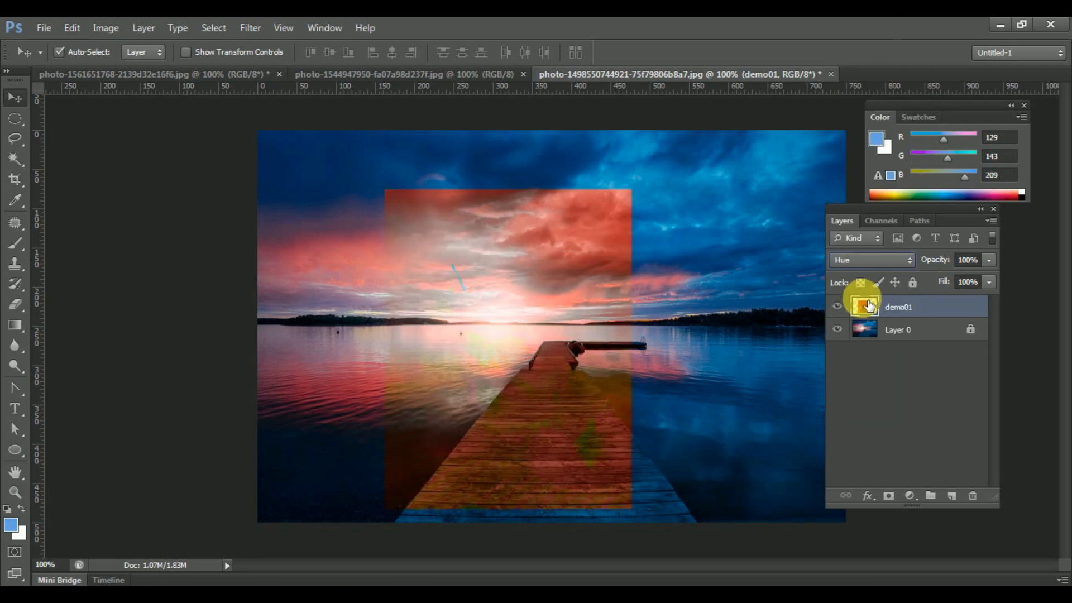
{"action": "left_click", "coordinate": [869, 259]}
{"action": "left_click", "coordinate": [860, 390]}
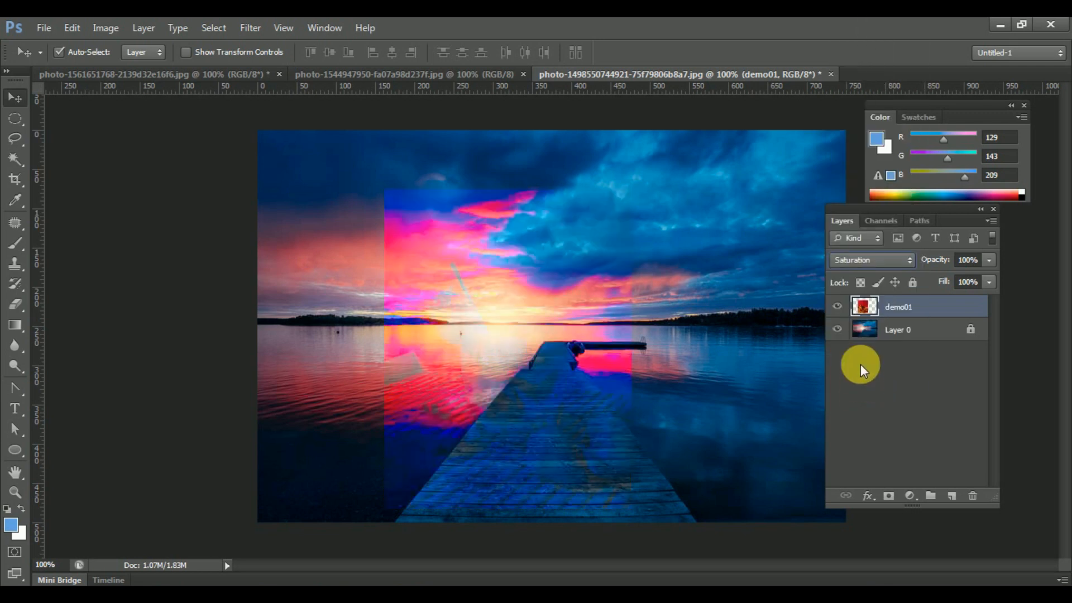
{"action": "left_click", "coordinate": [880, 262]}
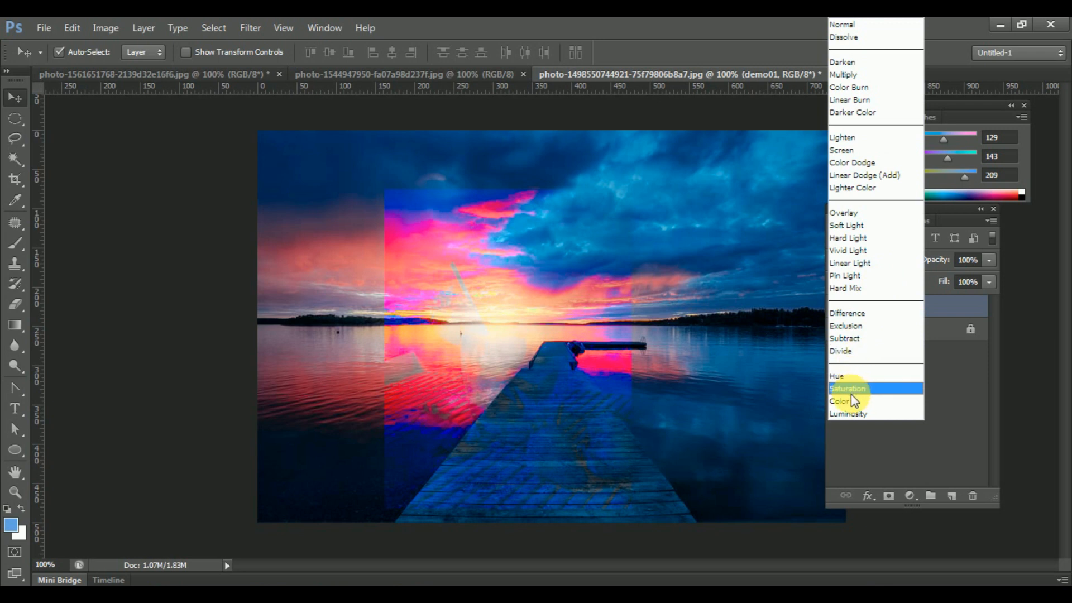
{"action": "left_click", "coordinate": [852, 401]}
- Set demo01's blend mode to Luminosity and move the drink photo up and to the left
{"action": "left_click", "coordinate": [869, 260]}
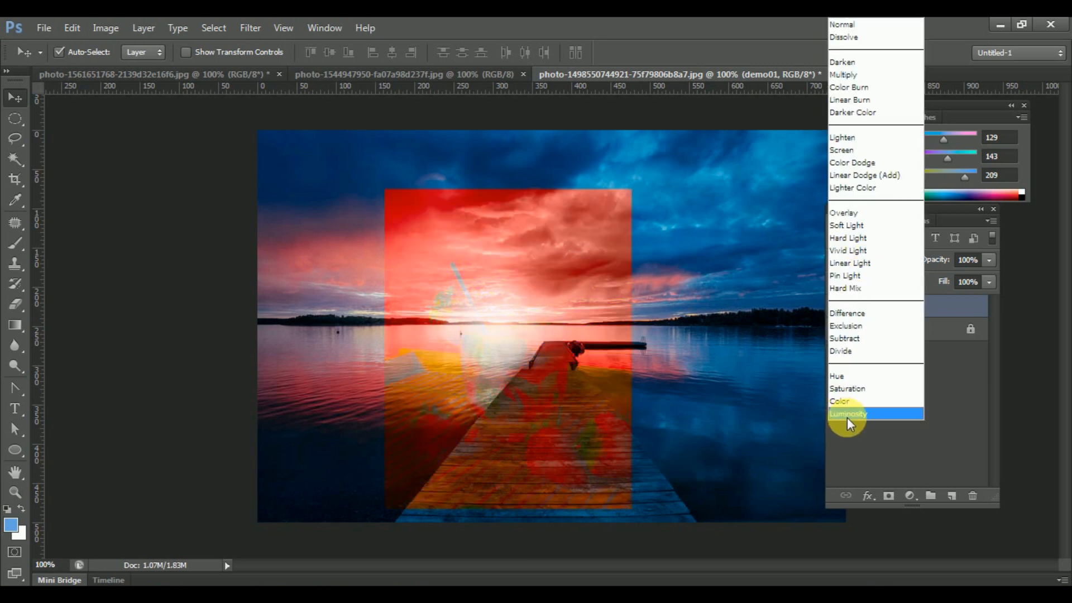
{"action": "left_click", "coordinate": [886, 415]}
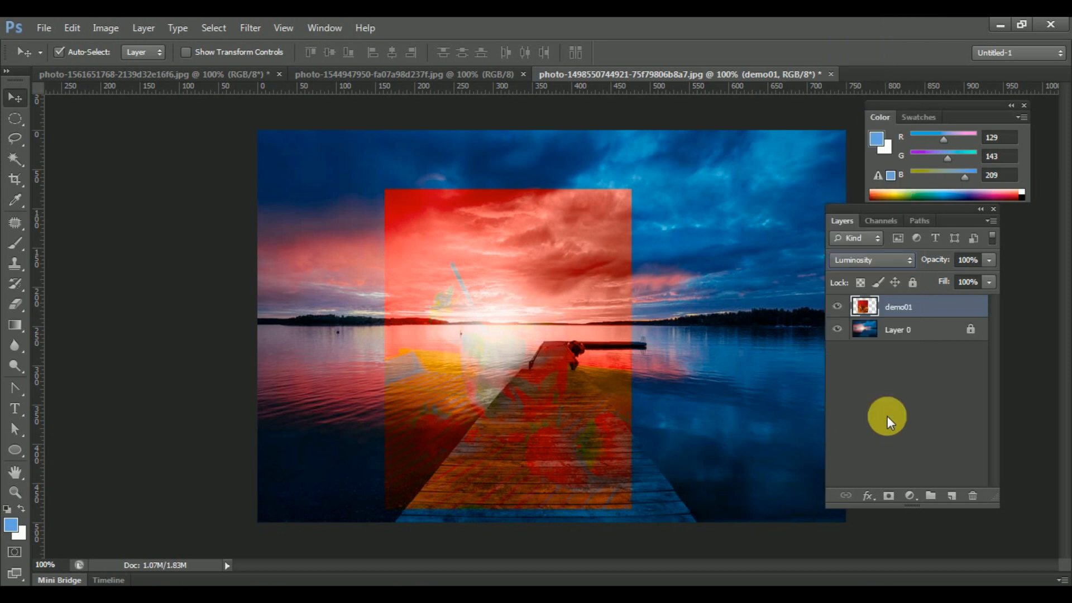
{"action": "left_click", "coordinate": [862, 264]}
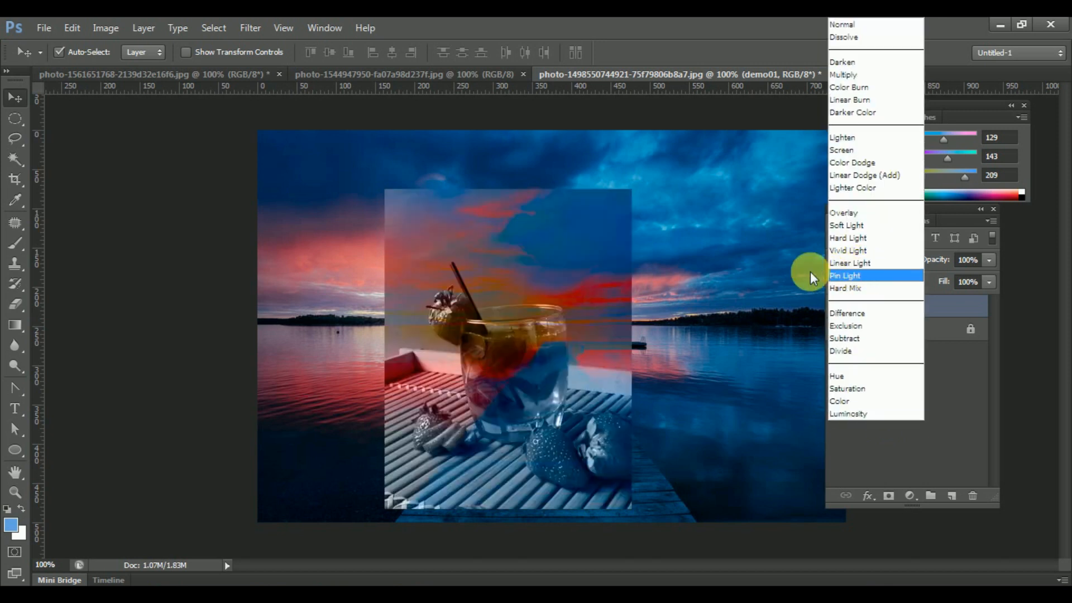
{"action": "left_click", "coordinate": [514, 301]}
{"action": "left_click_drag", "start_coordinate": [520, 317], "coordinate": [509, 285]}
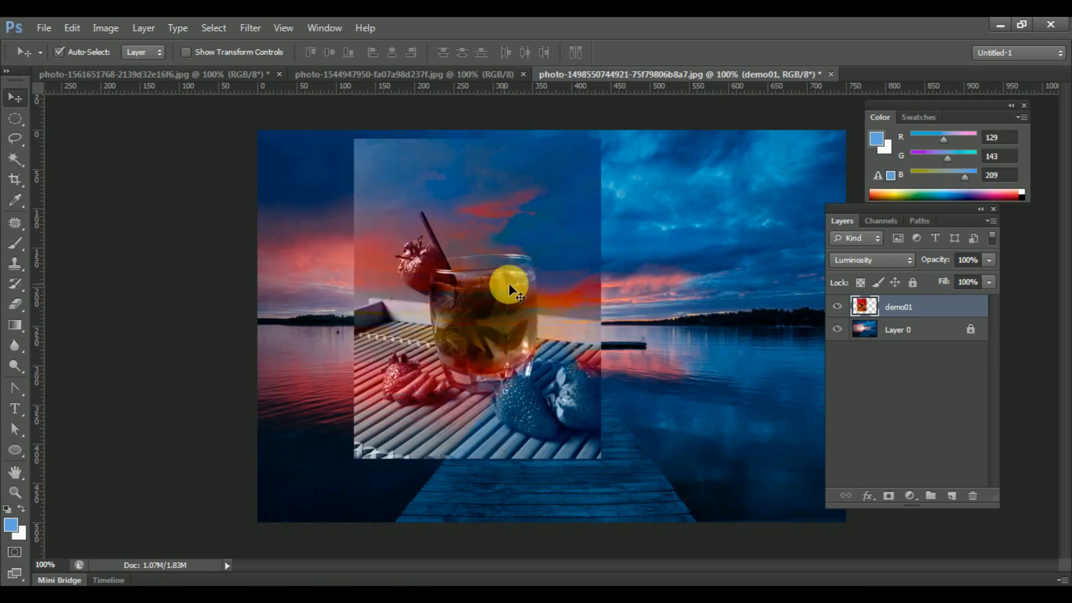
- Set demo01's blend mode to Difference and move the drink photo down and to the right
{"action": "left_click", "coordinate": [843, 260]}
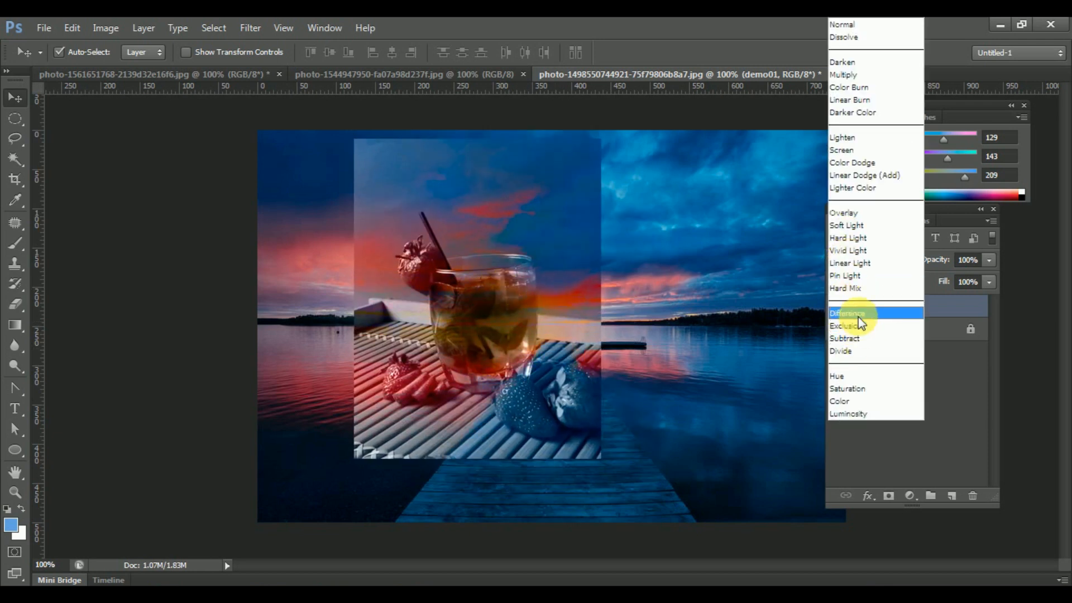
{"action": "left_click", "coordinate": [846, 314]}
{"action": "left_click_drag", "start_coordinate": [475, 160], "coordinate": [545, 208]}
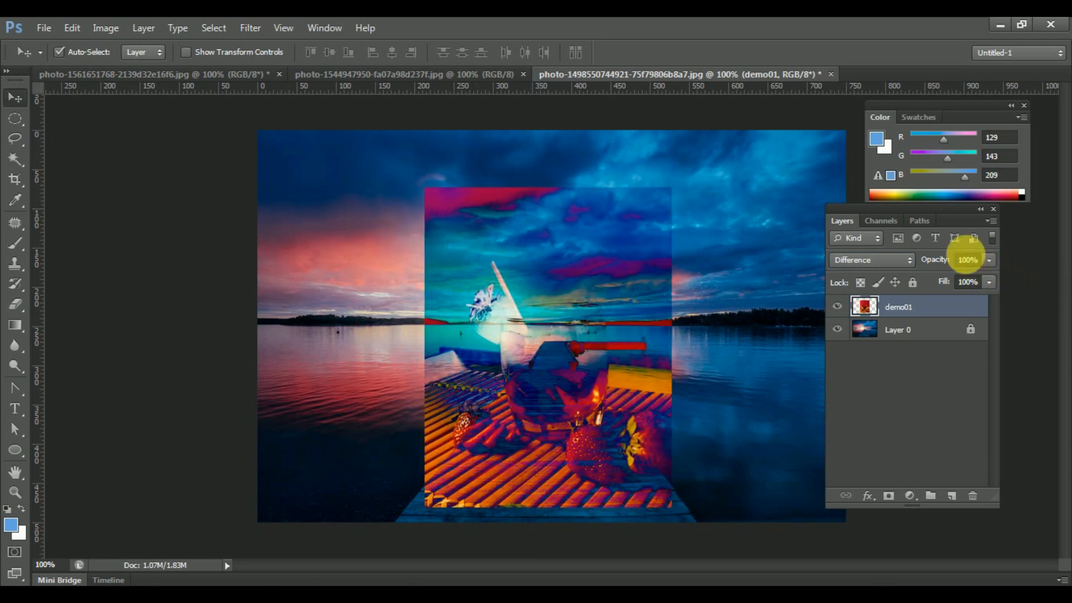
{"action": "left_click", "coordinate": [882, 262]}
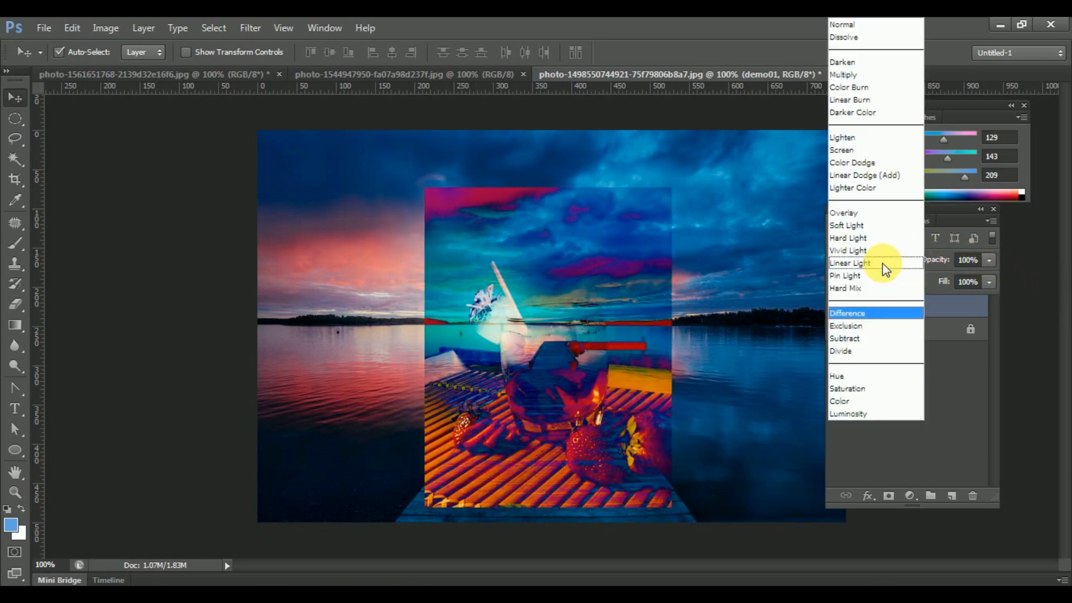
{"action": "left_click", "coordinate": [949, 413]}
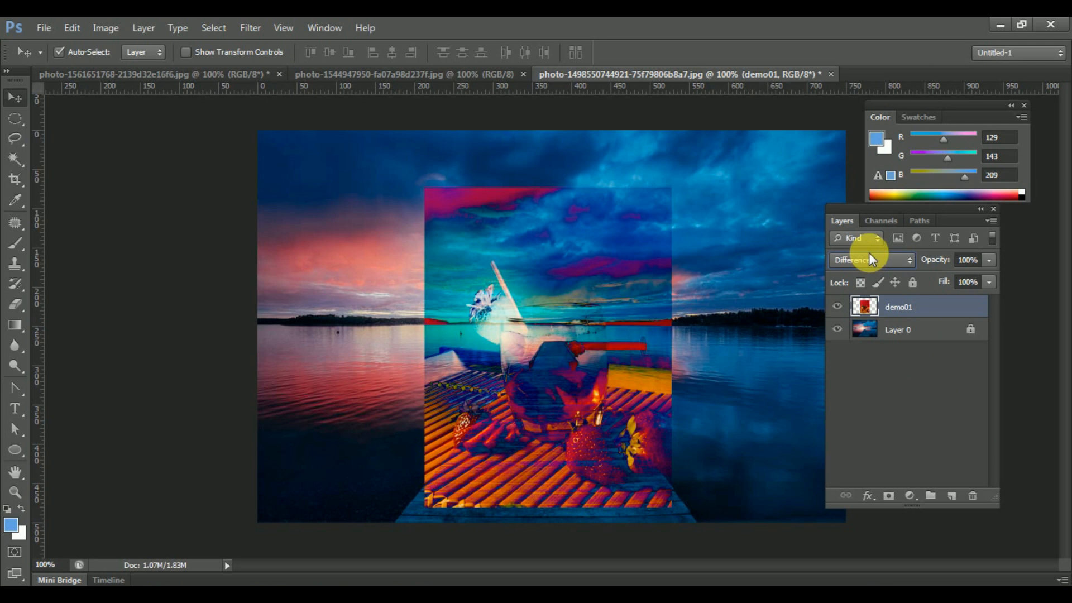
- Switch the layer filter type to Name and look through the other filter types
{"action": "left_click", "coordinate": [864, 236]}
{"action": "left_click", "coordinate": [864, 237]}
{"action": "left_click", "coordinate": [864, 237]}
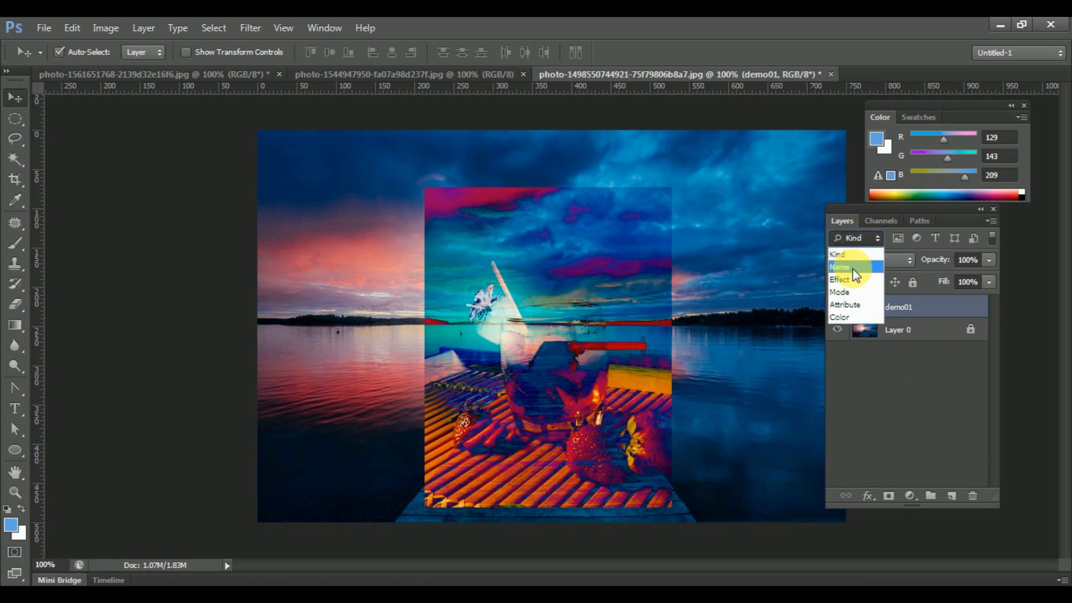
{"action": "left_click", "coordinate": [852, 268]}
{"action": "left_click", "coordinate": [862, 238]}
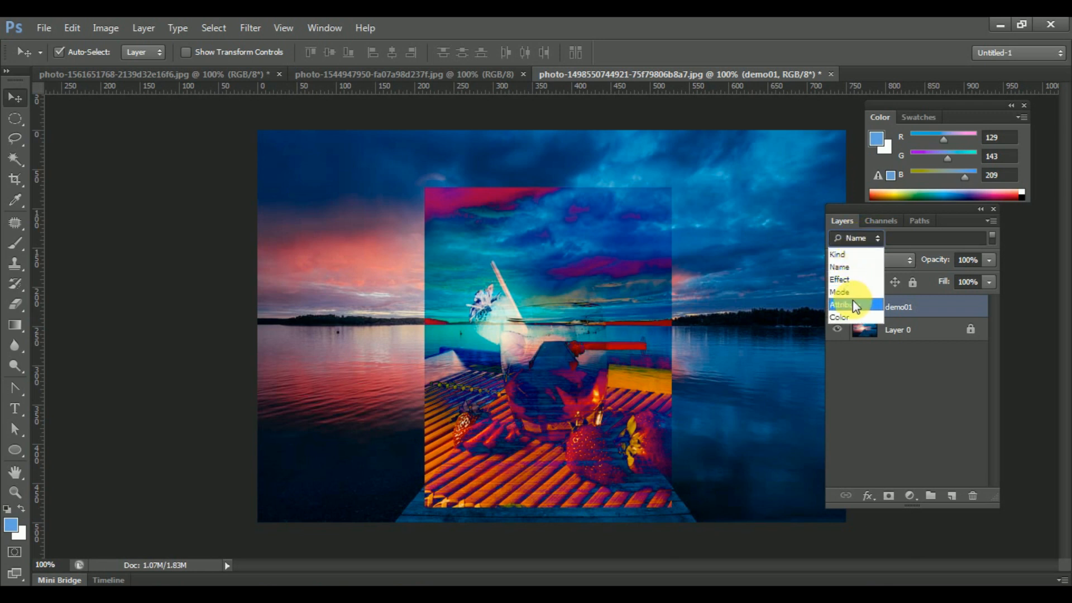
{"action": "left_click", "coordinate": [925, 328]}
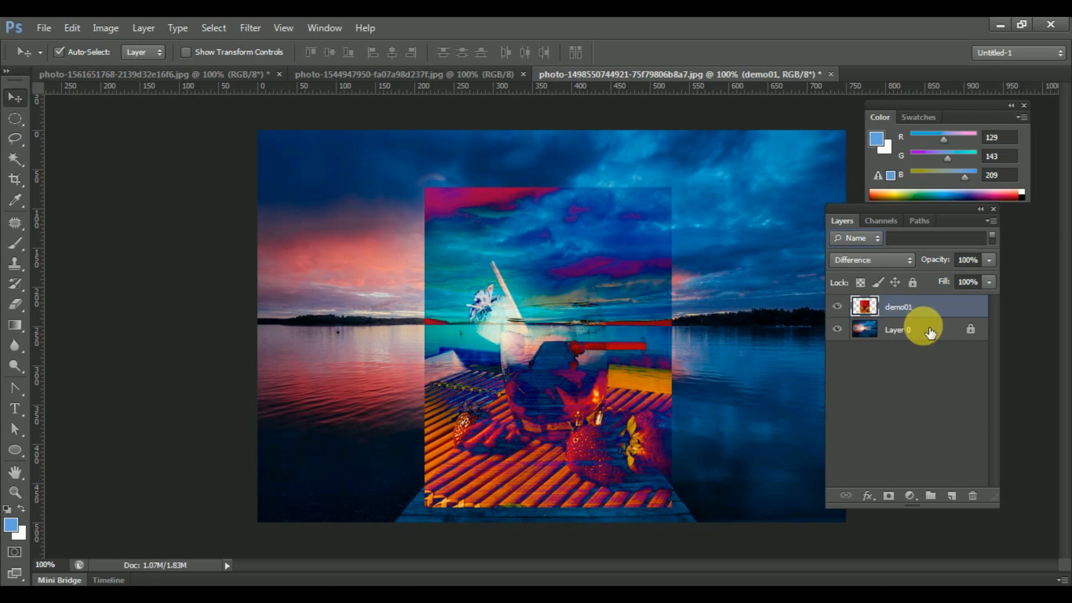
- Return the layer filter type to Kind, leaving demo01's blend mode at Difference
{"action": "left_click", "coordinate": [878, 256]}
{"action": "left_click", "coordinate": [900, 313]}
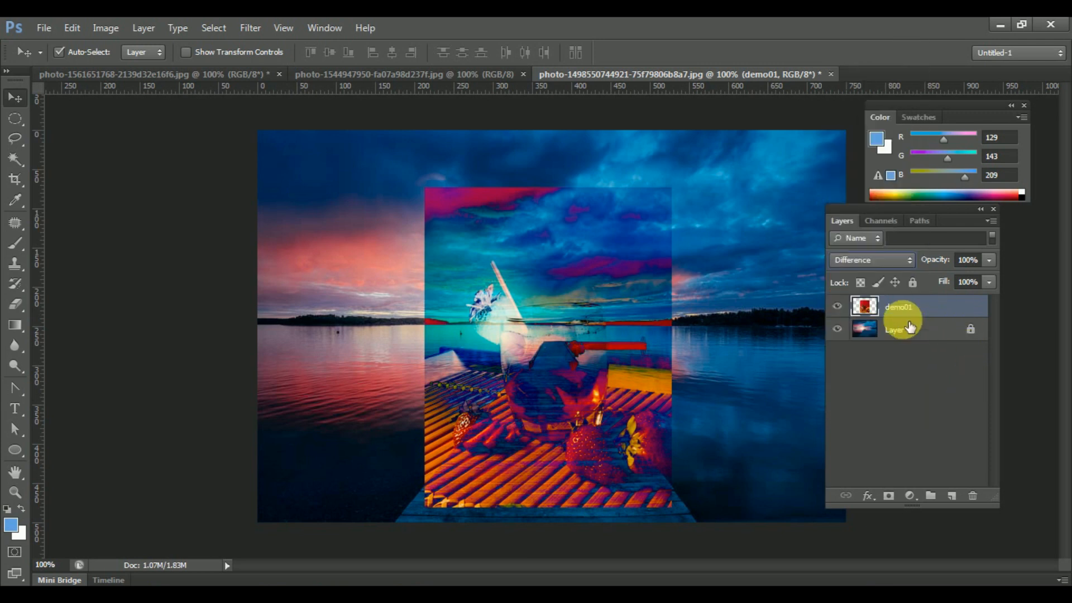
{"action": "left_click", "coordinate": [872, 260]}
{"action": "left_click", "coordinate": [941, 362]}
{"action": "left_click", "coordinate": [869, 239]}
{"action": "left_click", "coordinate": [844, 258]}
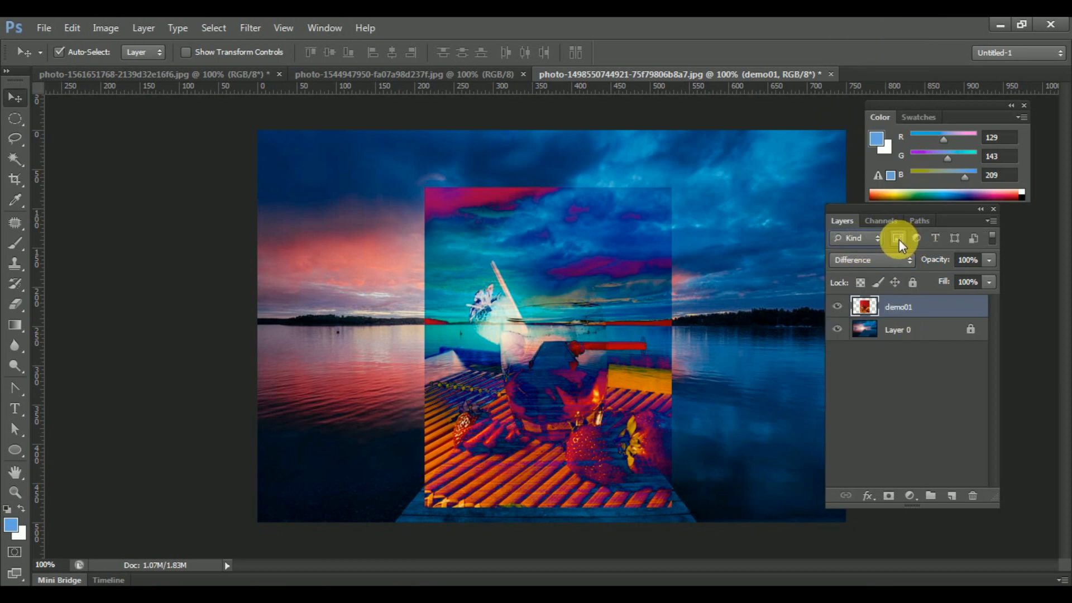
- Filter the layer list by Name using the text "dem" and clear the search text
{"action": "left_click", "coordinate": [871, 238]}
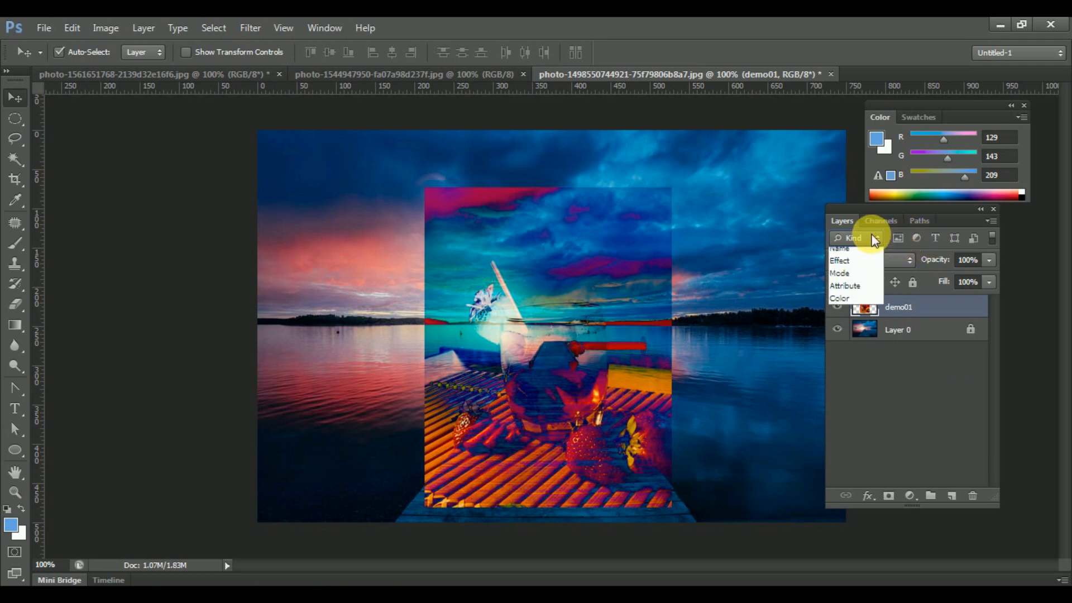
{"action": "left_click", "coordinate": [890, 249]}
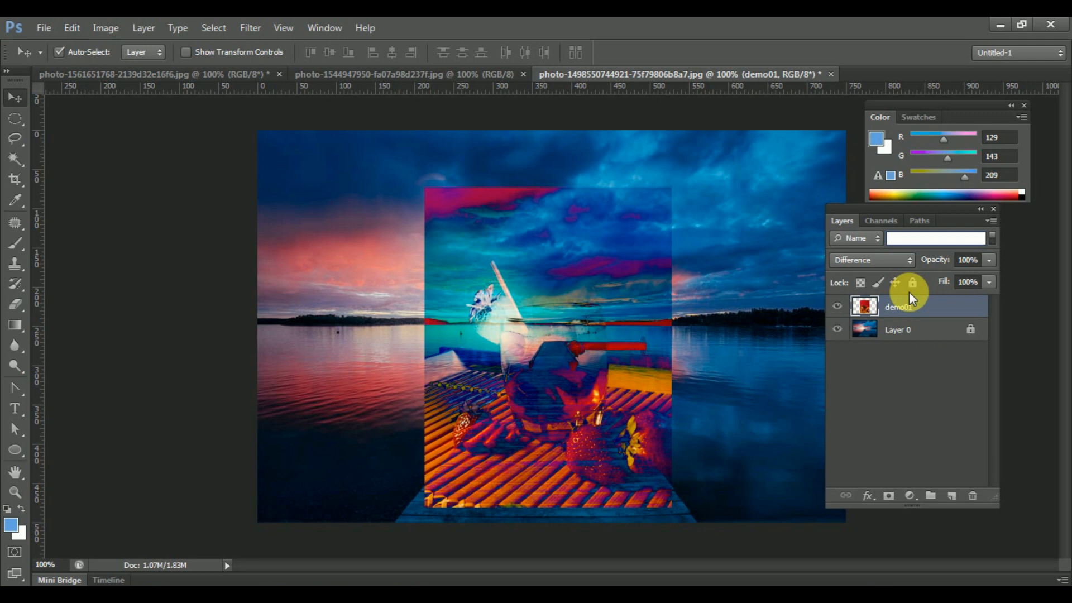
{"action": "type", "text": "dem"}
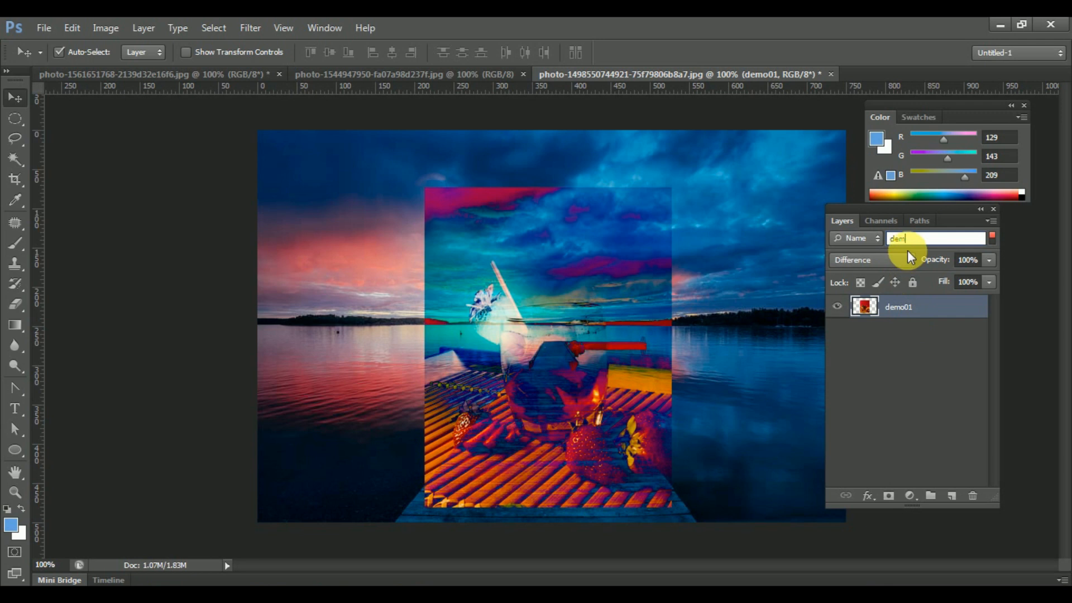
{"action": "left_click_drag", "start_coordinate": [905, 239], "coordinate": [826, 238]}
{"action": "key", "text": "BackSpace"}
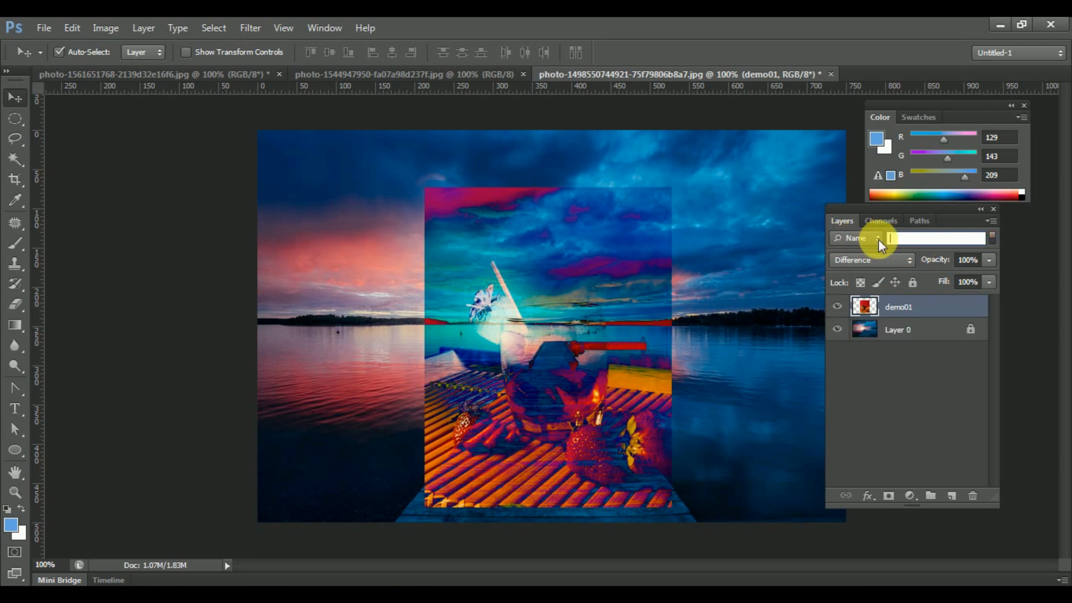
- Search the layer names for "dem" once more, deselect the layer, and empty the search text
{"action": "type", "text": "dem"}
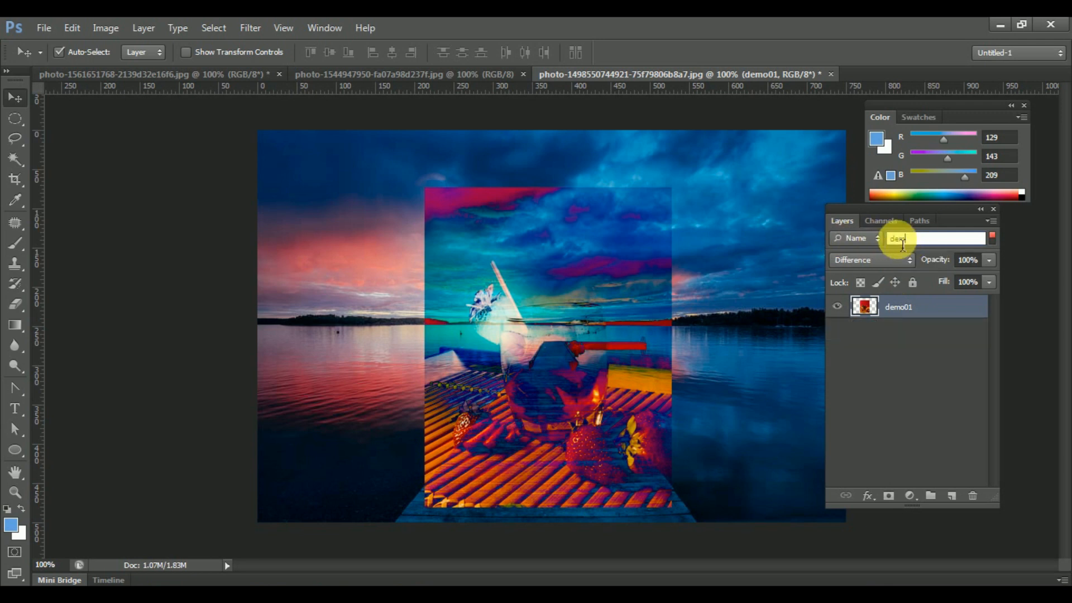
{"action": "left_click", "coordinate": [892, 337]}
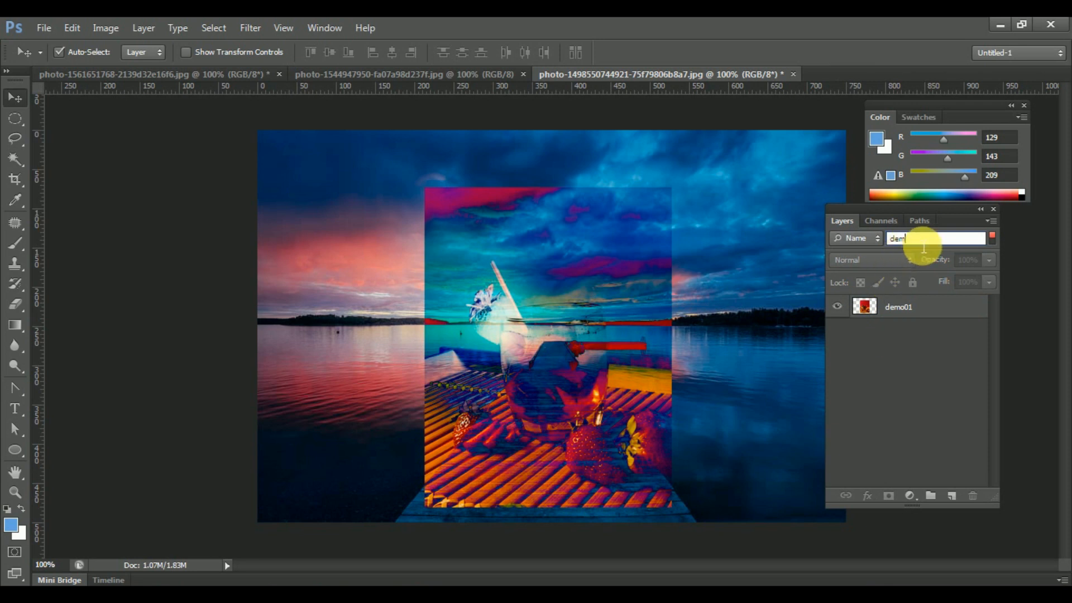
{"action": "left_click_drag", "start_coordinate": [915, 239], "coordinate": [830, 235]}
{"action": "key", "text": "BackSpace"}
- Filter the layer list by Effect using Bevel & Emboss and check the list of effect options
{"action": "left_click", "coordinate": [854, 238]}
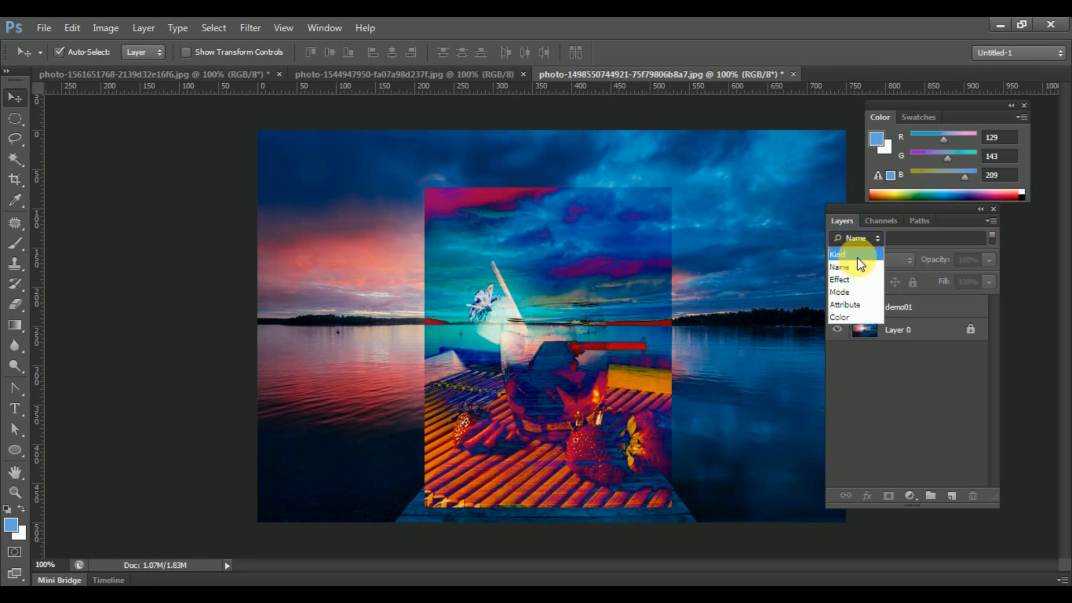
{"action": "left_click", "coordinate": [855, 280]}
{"action": "left_click", "coordinate": [939, 240]}
{"action": "left_click", "coordinate": [939, 240]}
- Filter the layer list by Mode using Normal and look through the available blend modes
{"action": "left_click", "coordinate": [858, 247]}
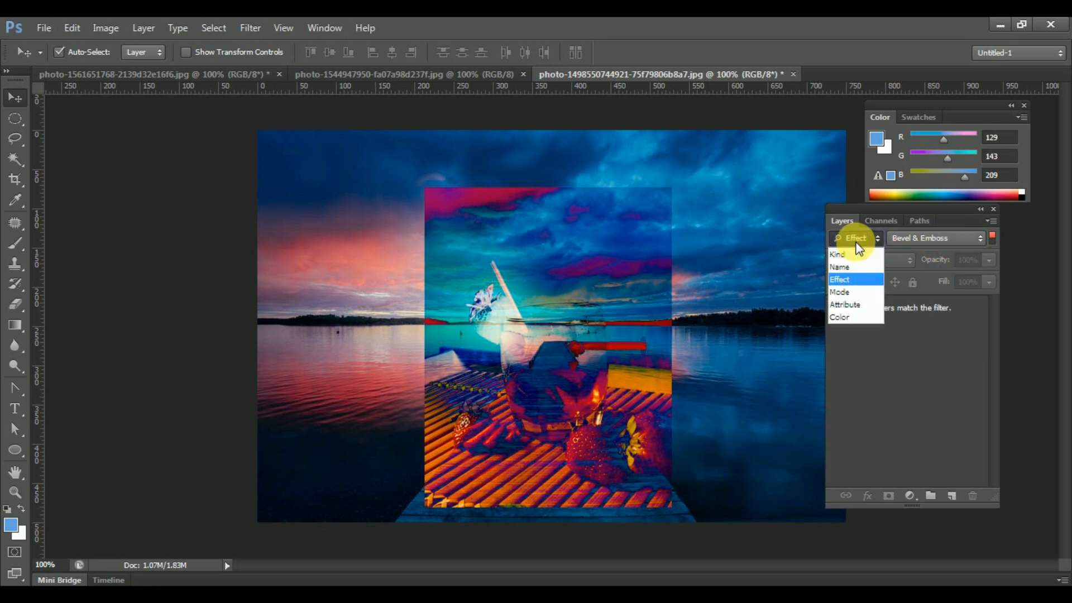
{"action": "left_click", "coordinate": [851, 295]}
{"action": "left_click", "coordinate": [896, 240]}
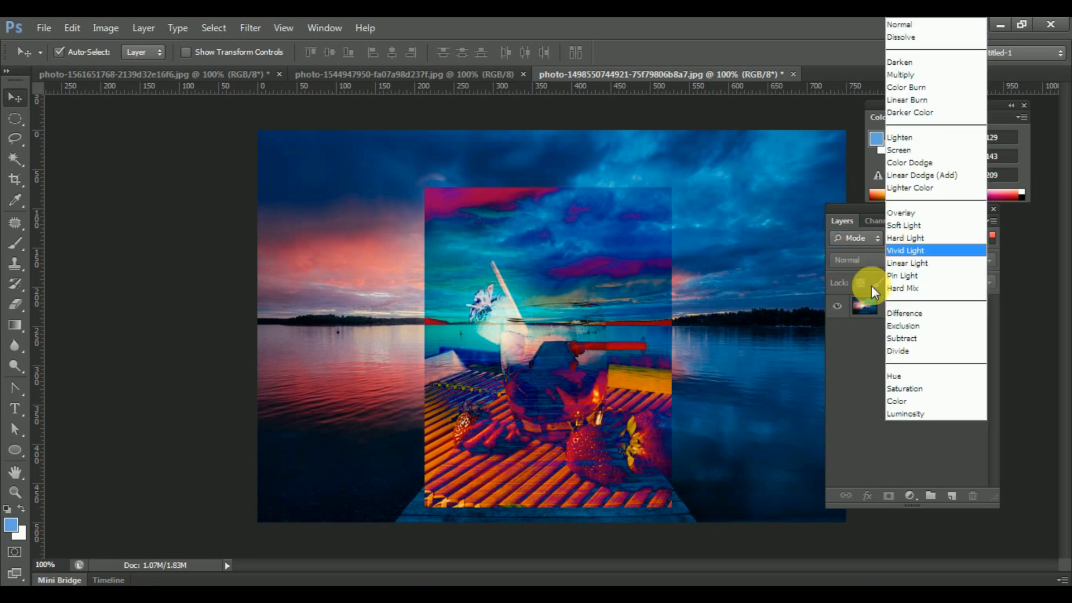
{"action": "left_click", "coordinate": [862, 299]}
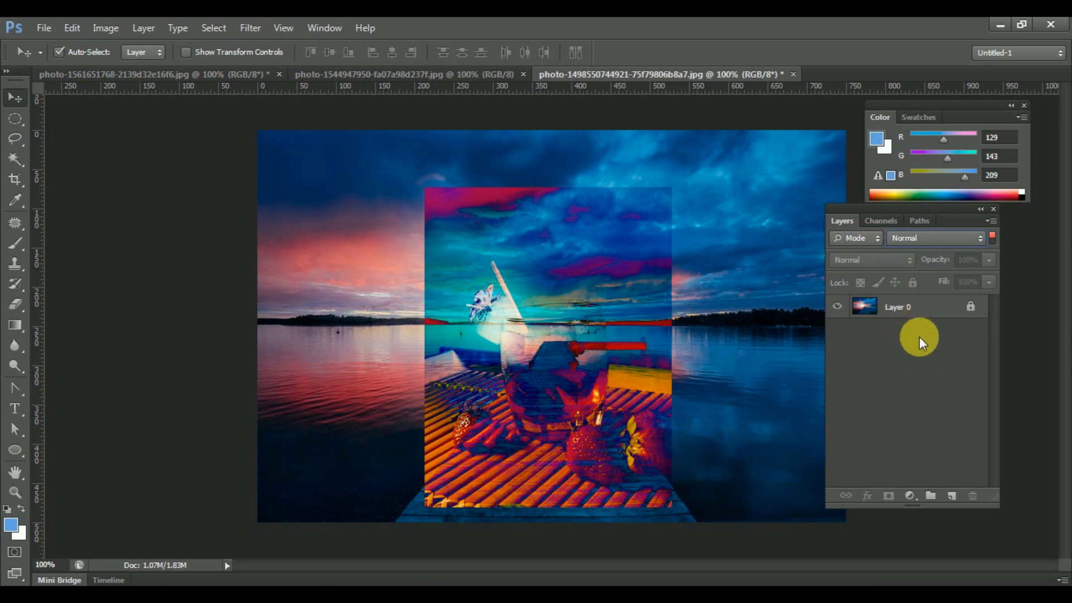
- Filter the layer list by Attribute Visible and by Color None, then return the filter type to Kind
{"action": "left_click", "coordinate": [863, 236]}
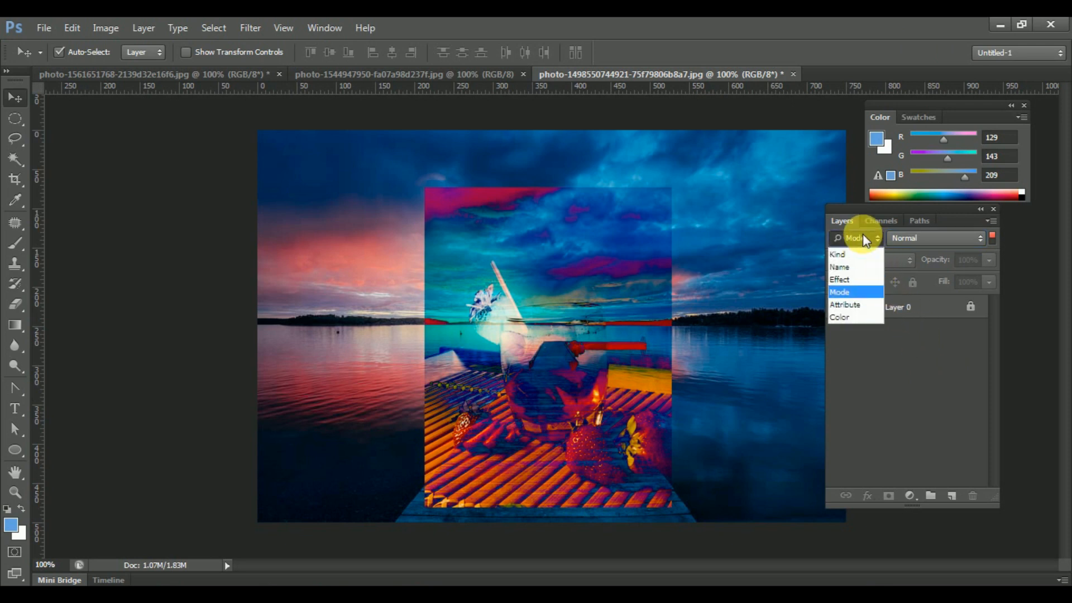
{"action": "left_click", "coordinate": [846, 302]}
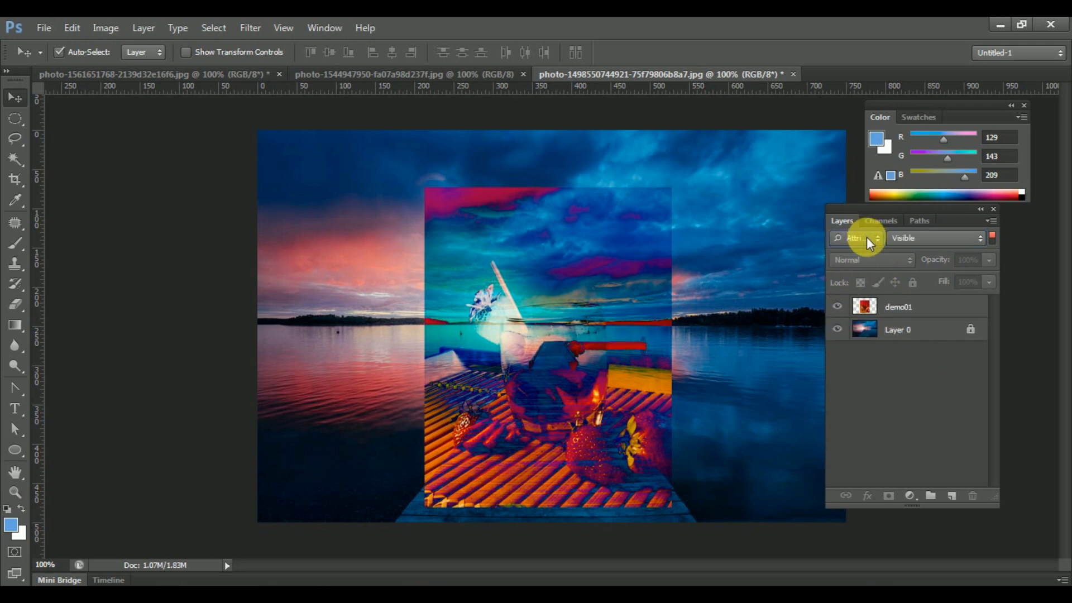
{"action": "left_click", "coordinate": [867, 237]}
{"action": "left_click", "coordinate": [865, 313]}
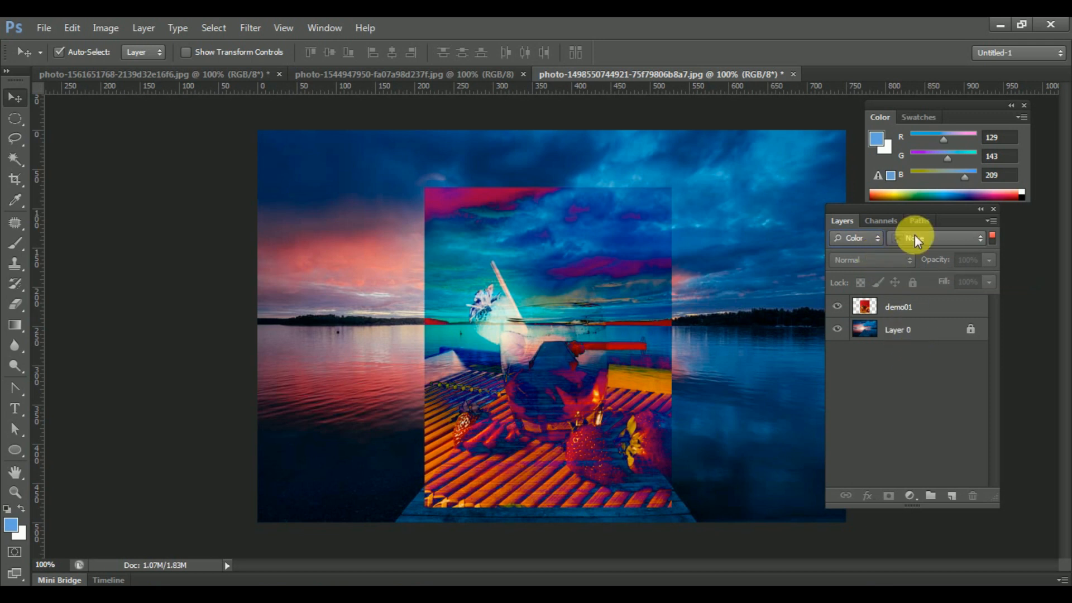
{"action": "left_click", "coordinate": [870, 233]}
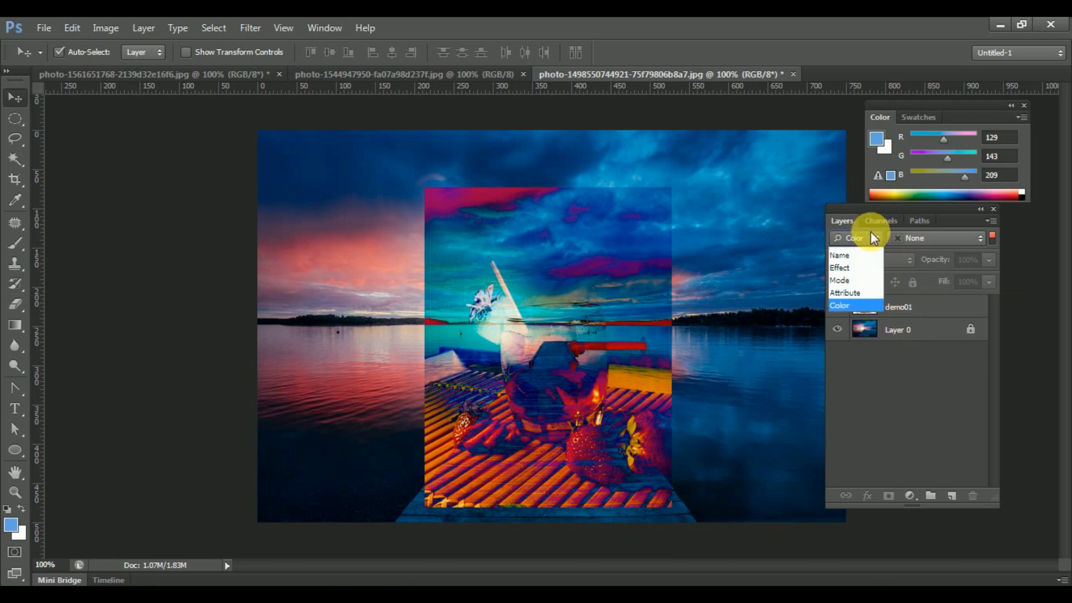
{"action": "left_click", "coordinate": [855, 256]}
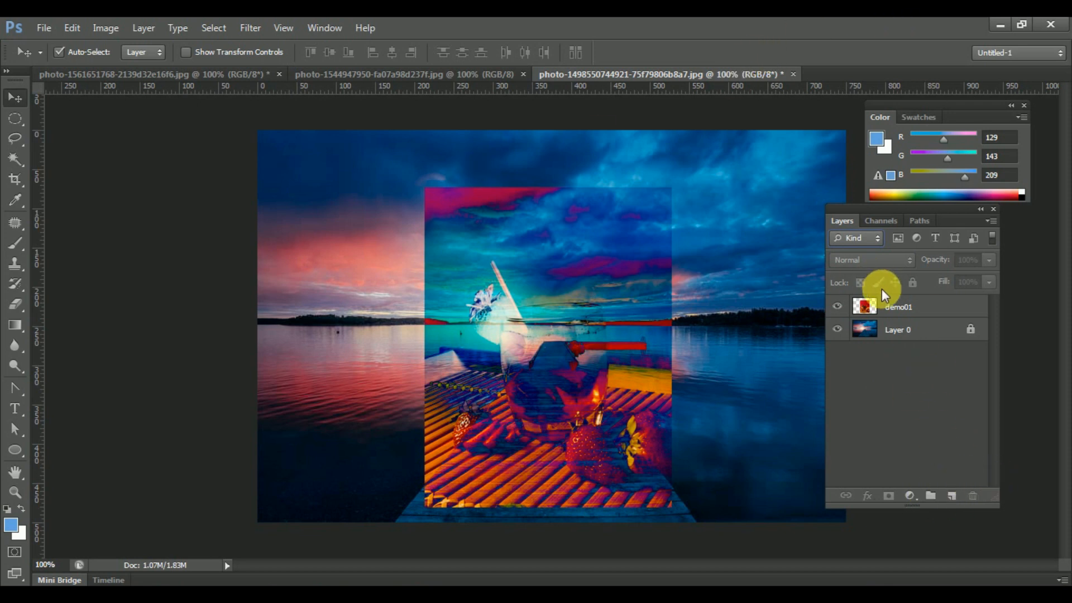
- Set demo01's blend mode back to Normal and reposition the drink photo near the middle of the canvas
{"action": "double_click", "coordinate": [893, 301]}
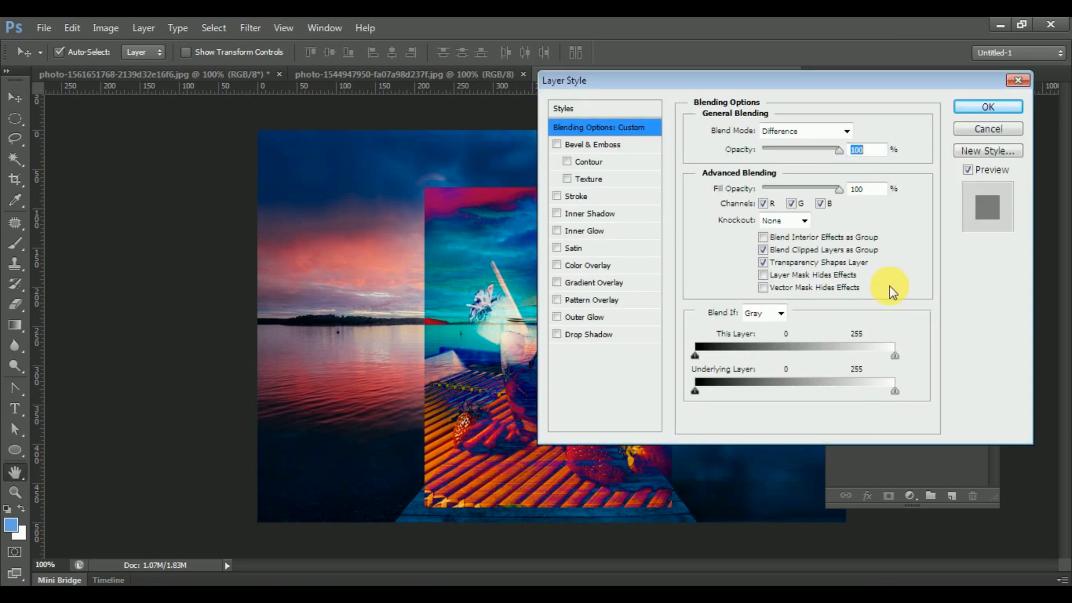
{"action": "left_click", "coordinate": [986, 128]}
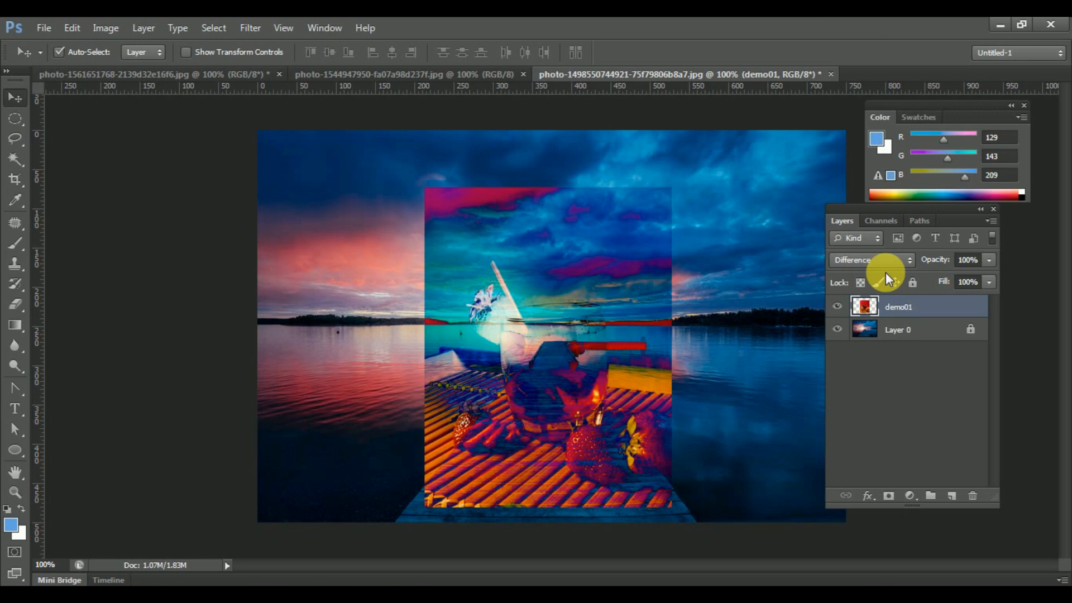
{"action": "left_click", "coordinate": [893, 259]}
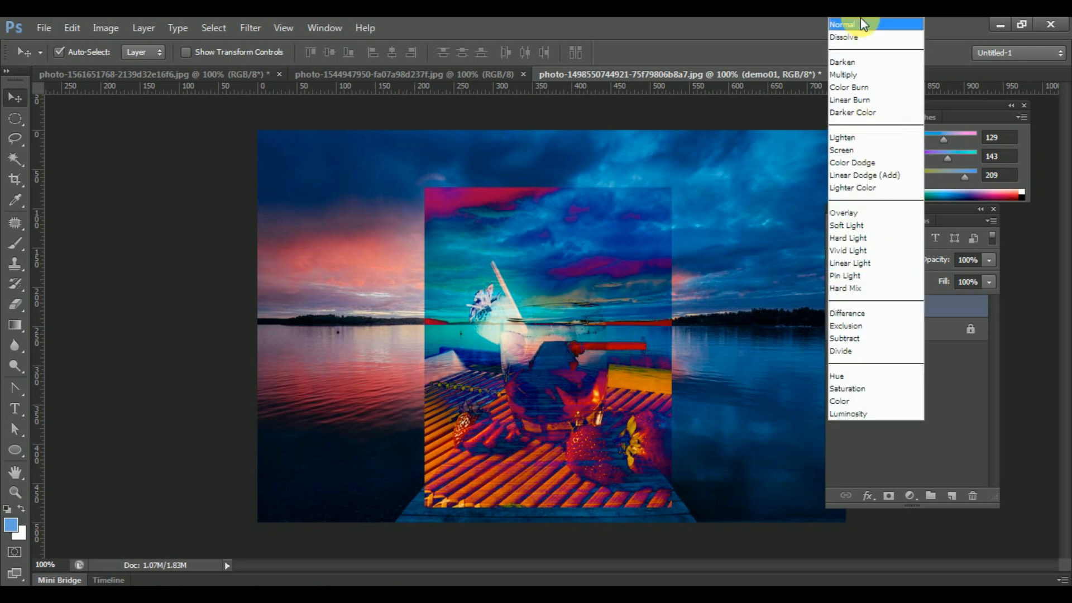
{"action": "left_click", "coordinate": [863, 26]}
{"action": "left_click_drag", "start_coordinate": [612, 268], "coordinate": [457, 257]}
{"action": "left_click", "coordinate": [927, 311]}
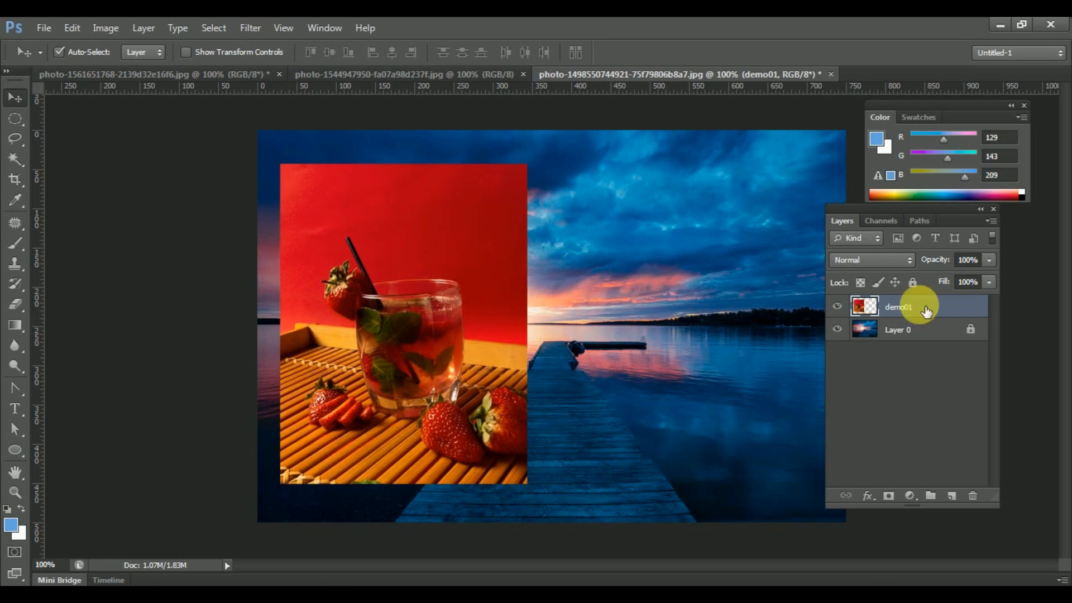
{"action": "left_click_drag", "start_coordinate": [290, 200], "coordinate": [460, 270]}
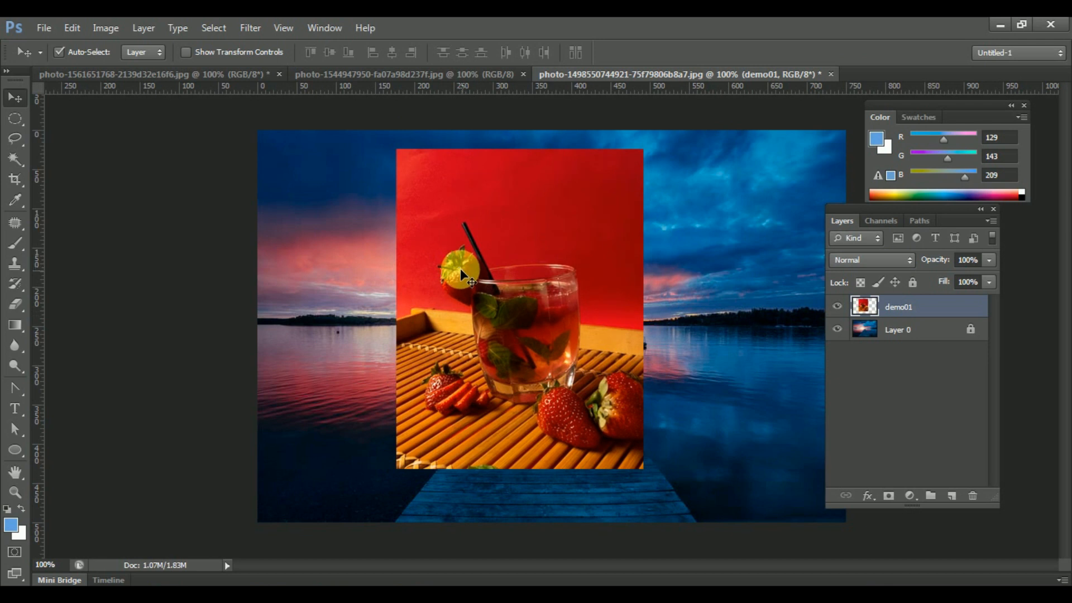
- Add a new layer and draw a blue circle with the Ellipse tool overlapping the drink photo's right edge
{"action": "left_click", "coordinate": [951, 496]}
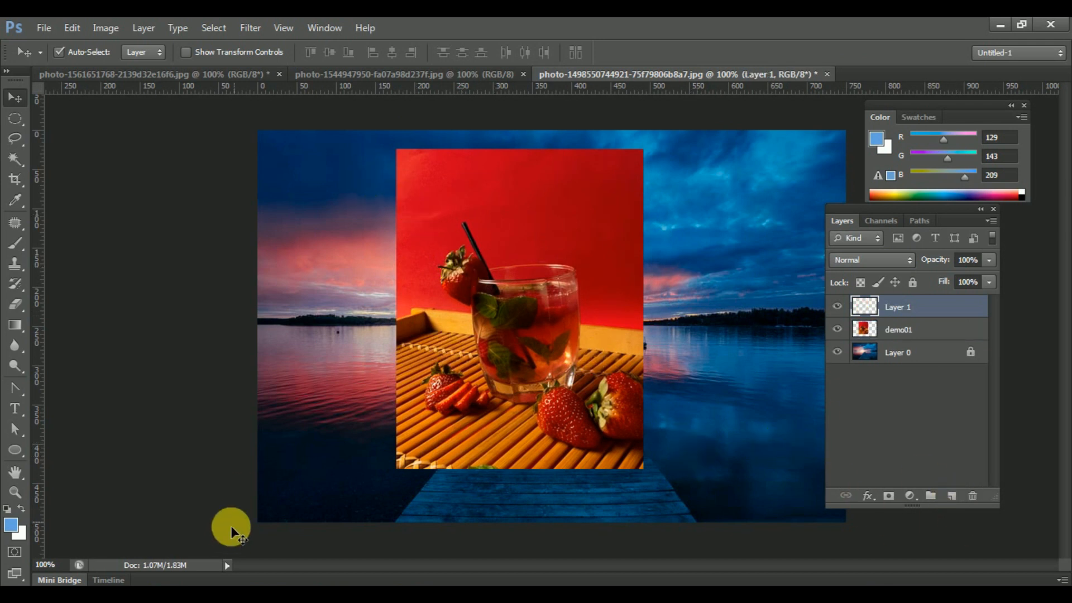
{"action": "left_click", "coordinate": [15, 450]}
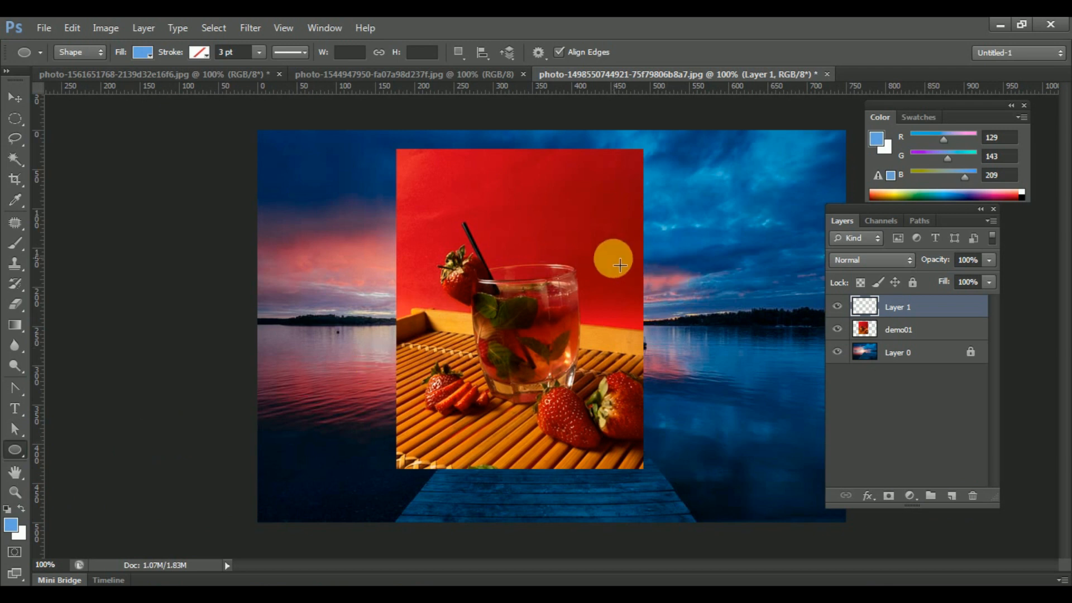
{"action": "left_click_drag", "start_coordinate": [622, 234], "coordinate": [772, 439]}
{"action": "left_click", "coordinate": [18, 103]}
{"action": "mouse_move", "coordinate": [720, 319]}
{"action": "left_mouse_down"}
{"action": "mouse_move", "coordinate": [716, 298]}
{"action": "mouse_move", "coordinate": [713, 315]}
{"action": "left_mouse_up"}
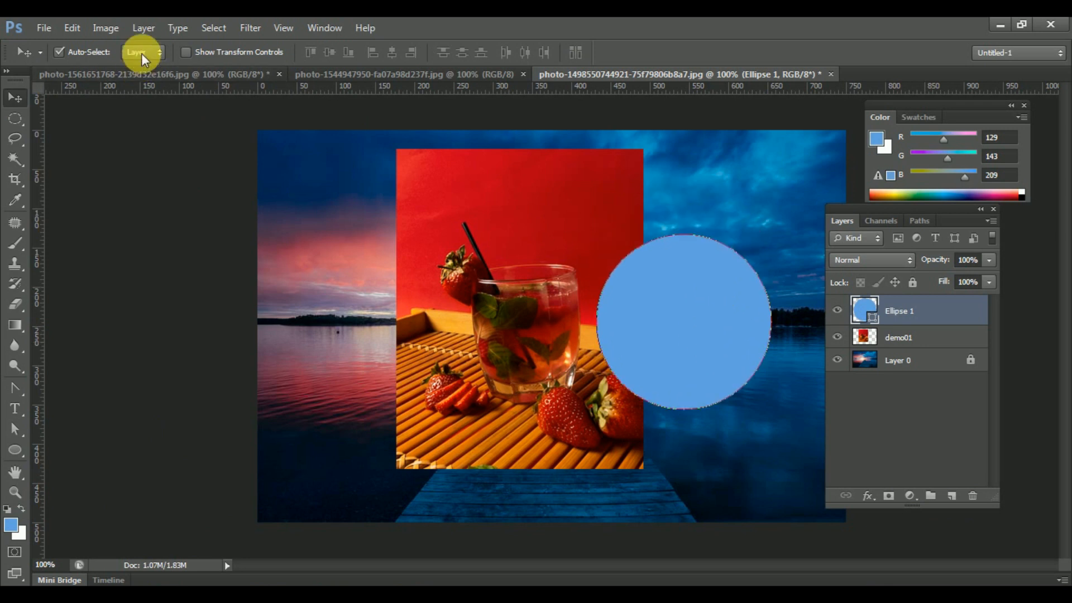
- Keep the Move tool's Auto-Select on Layer and unlock Layer 0
{"action": "left_click", "coordinate": [142, 52]}
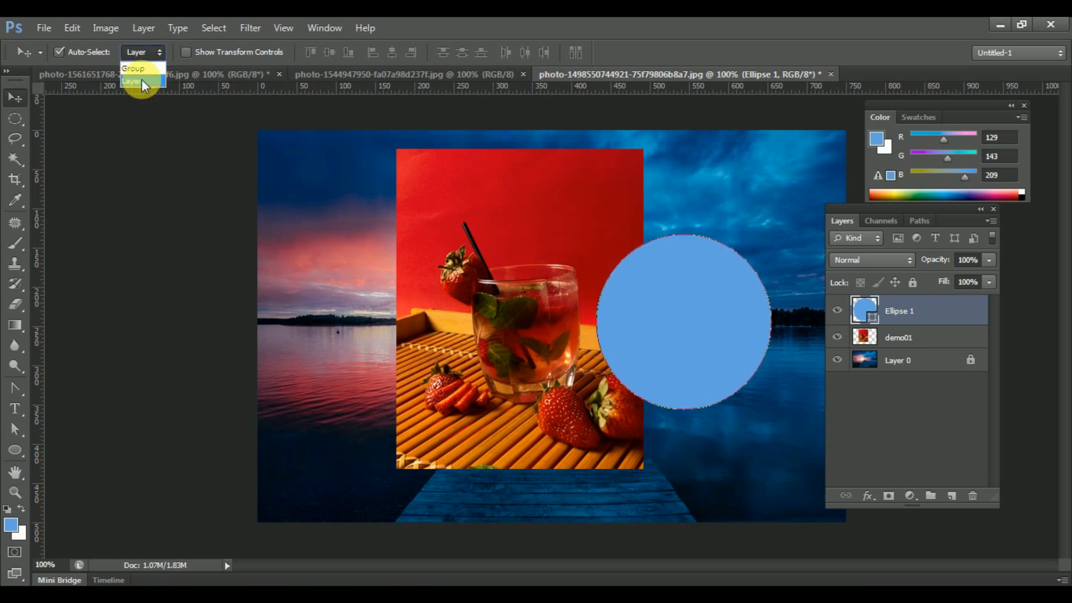
{"action": "left_click", "coordinate": [926, 357]}
{"action": "left_click", "coordinate": [514, 245]}
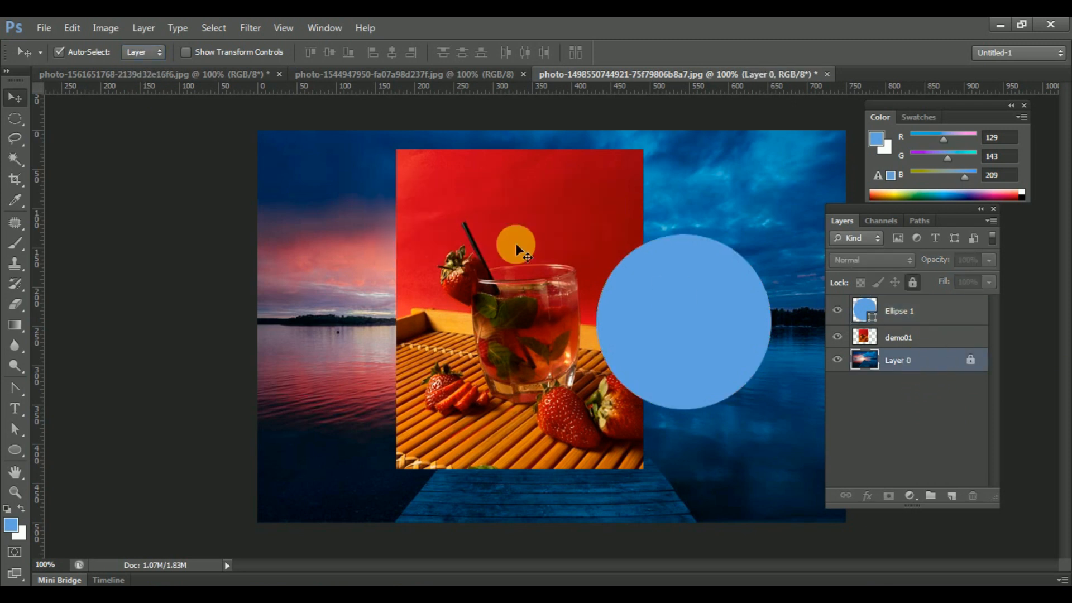
{"action": "left_click", "coordinate": [912, 282]}
- Group the circle layer and demo01 into one layer group
{"action": "left_click", "coordinate": [900, 338]}
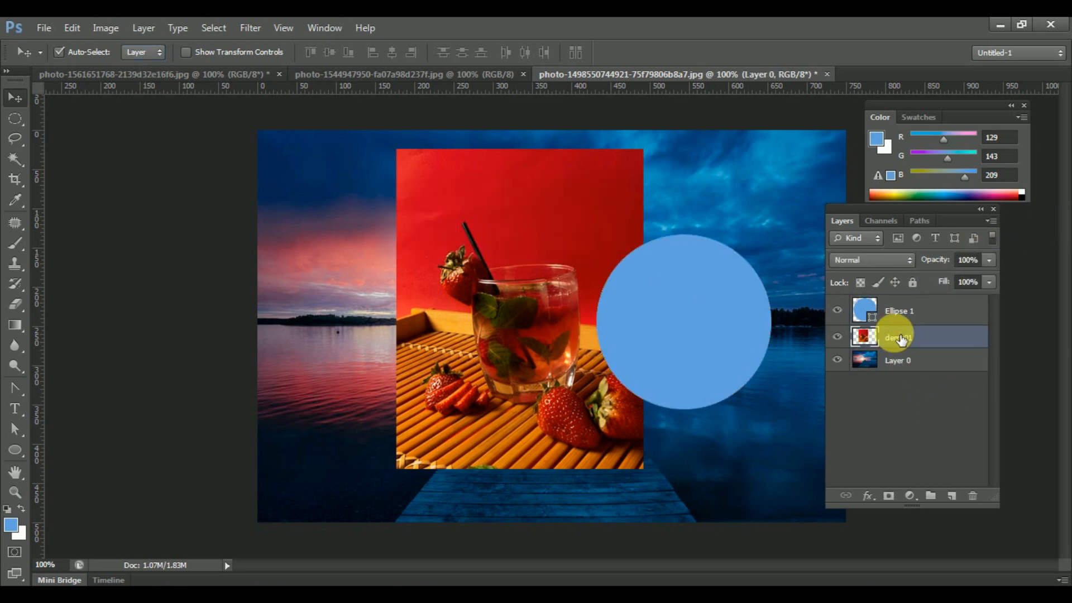
{"action": "left_click", "coordinate": [900, 312], "text": "shift"}
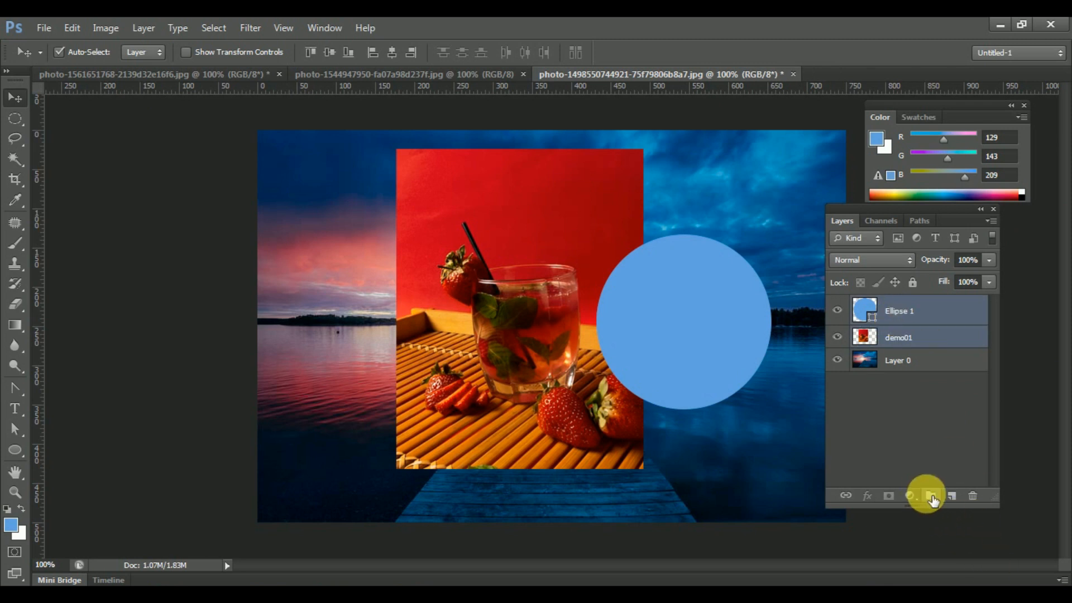
{"action": "key", "text": "ctrl+g"}
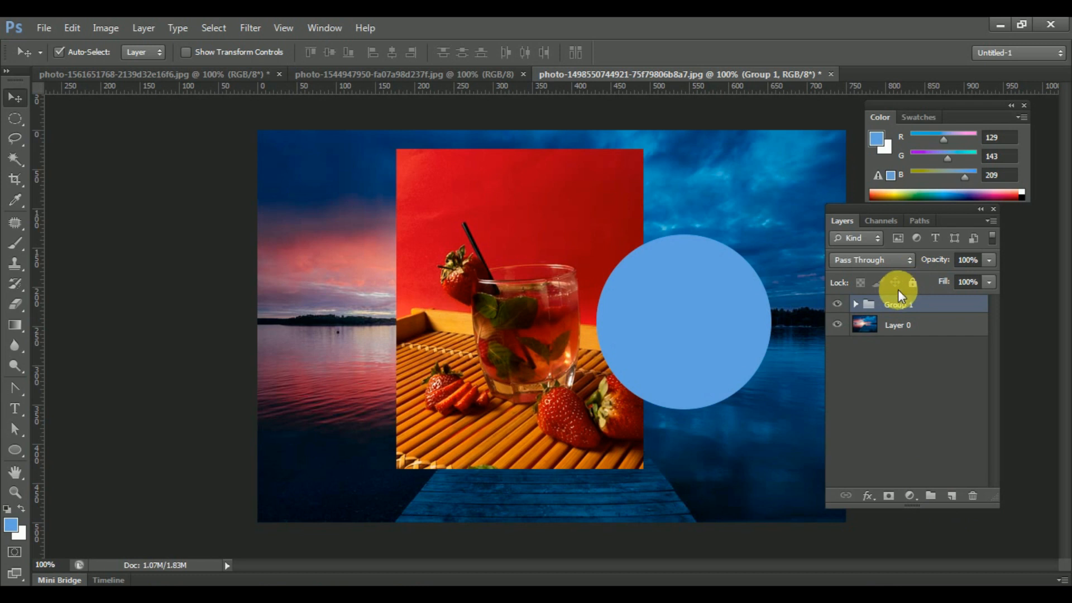
- Set the Move tool's Auto-Select to Group and move the photo and circle together down and slightly left
{"action": "left_click", "coordinate": [880, 324]}
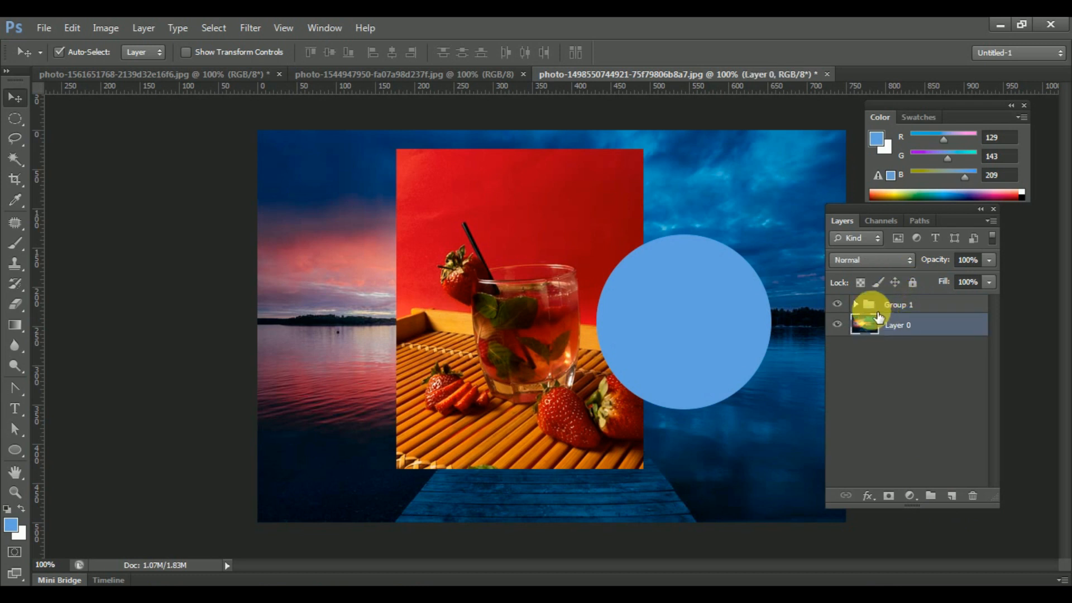
{"action": "left_click", "coordinate": [157, 51]}
{"action": "left_click", "coordinate": [142, 68]}
{"action": "left_click_drag", "start_coordinate": [571, 264], "coordinate": [542, 318]}
{"action": "left_click", "coordinate": [171, 32]}
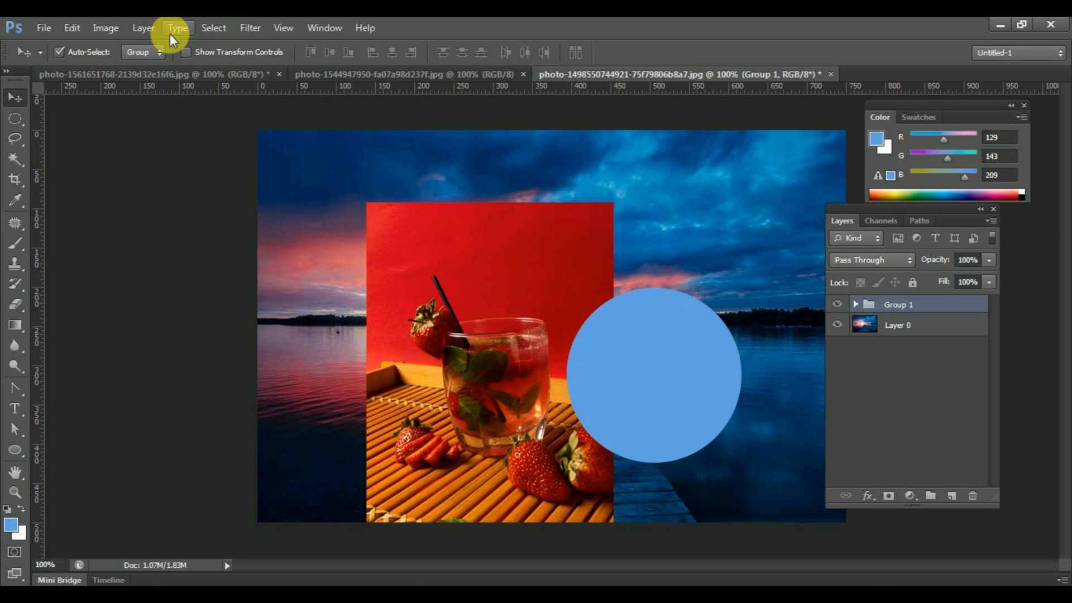
- Set Auto-Select to Layer and move only the circle up and left over the drink photo
{"action": "left_click", "coordinate": [155, 51]}
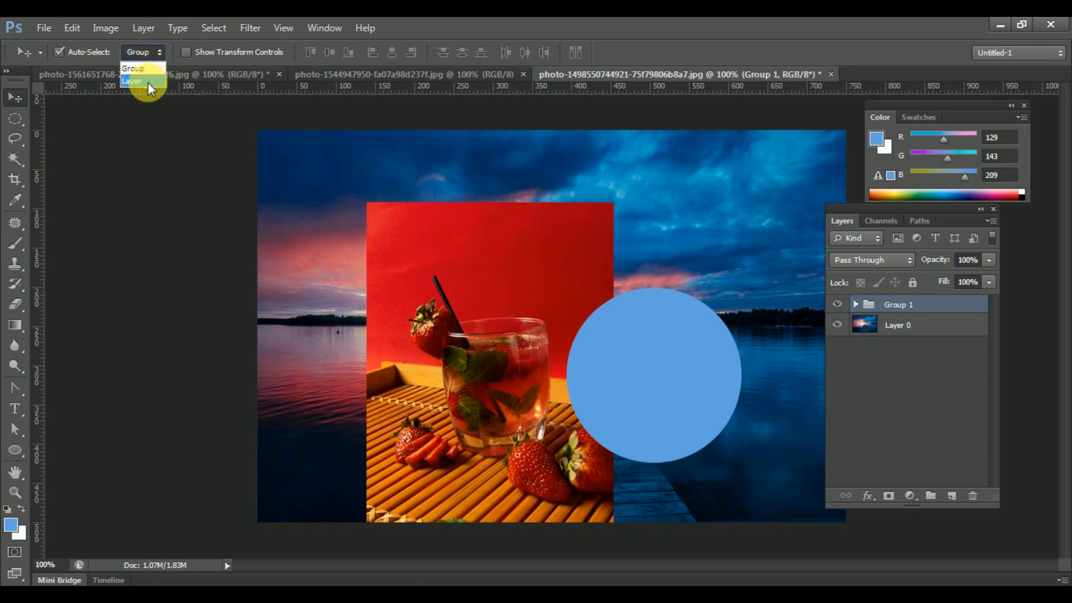
{"action": "left_click", "coordinate": [148, 81]}
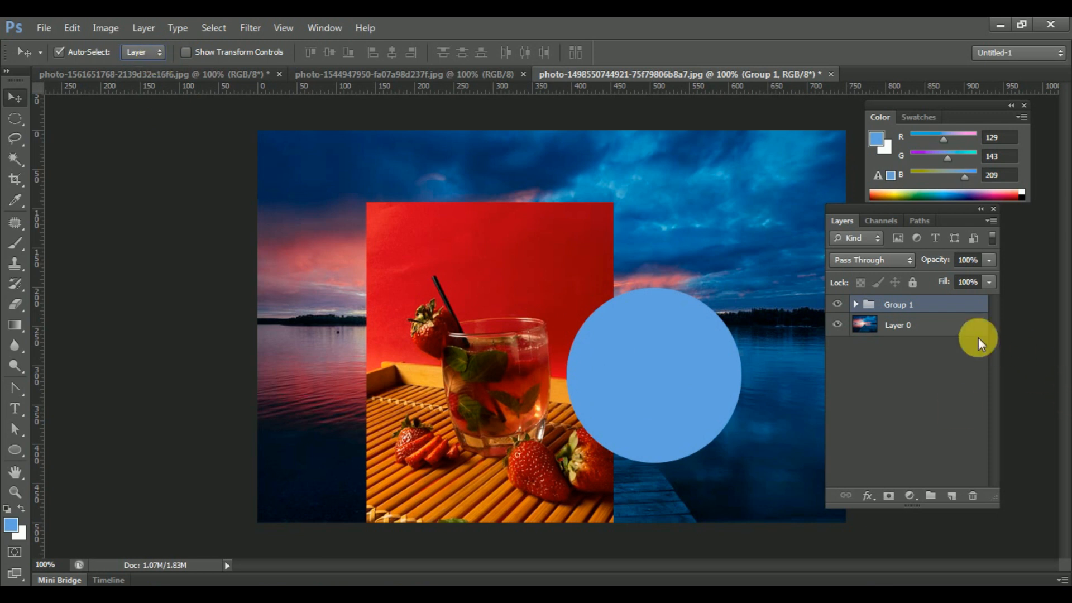
{"action": "left_click_drag", "start_coordinate": [701, 335], "coordinate": [660, 290]}
- Switch Auto-Select to Group and move the grouped photo and circle together up and to the left
{"action": "left_click", "coordinate": [145, 68]}
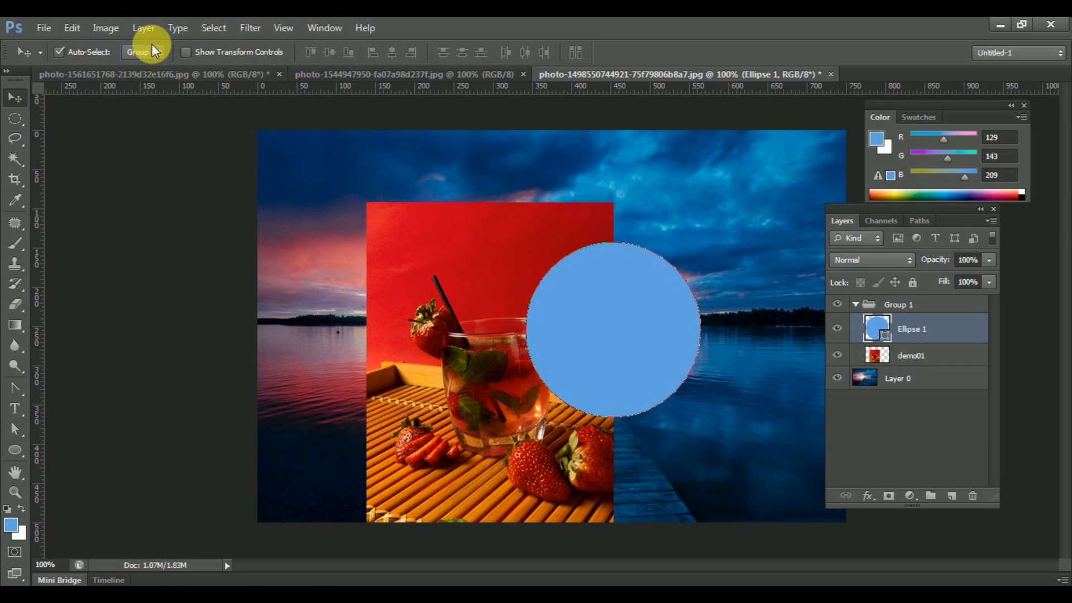
{"action": "left_click_drag", "start_coordinate": [664, 295], "coordinate": [650, 201]}
{"action": "left_click_drag", "start_coordinate": [669, 427], "coordinate": [577, 273]}
- Switch Auto-Select back to Layer and separate the circle from the drink photo by moving it right
{"action": "left_click", "coordinate": [143, 53]}
{"action": "left_click", "coordinate": [141, 80]}
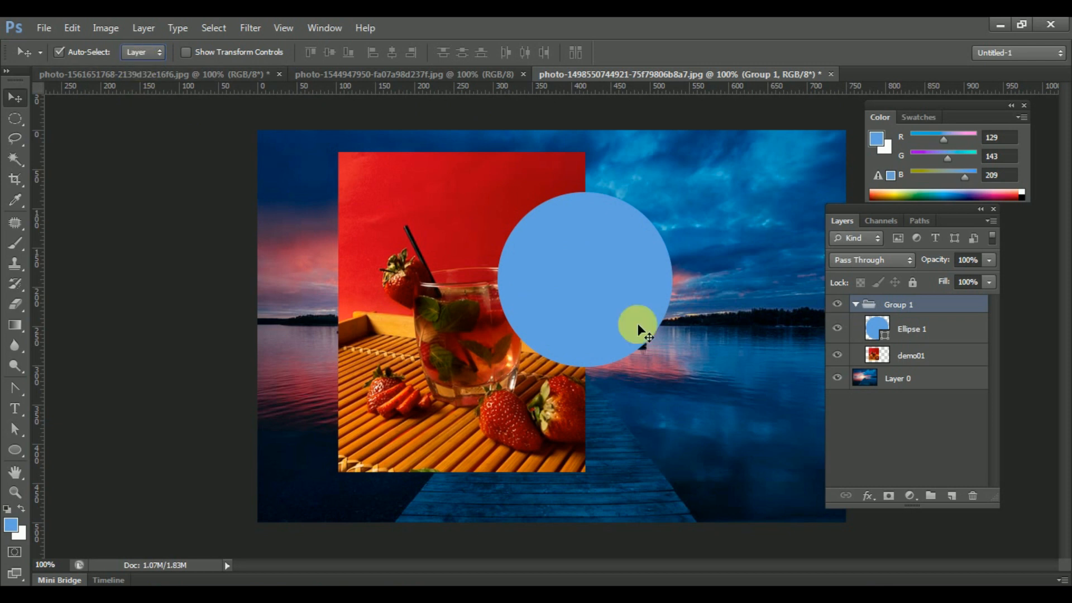
{"action": "left_click_drag", "start_coordinate": [564, 280], "coordinate": [676, 289]}
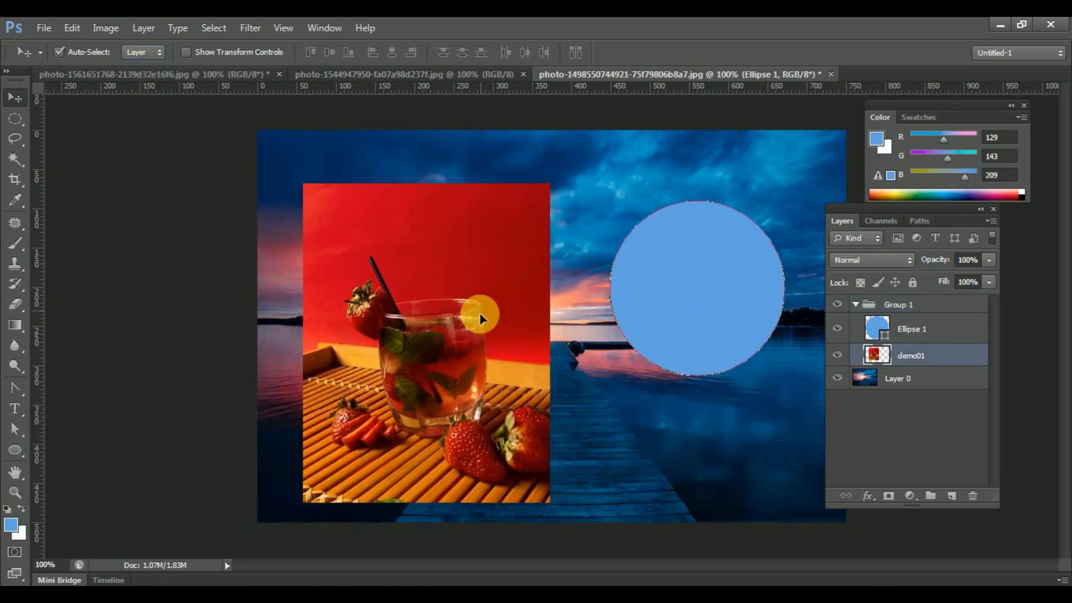
- Compare the Group and Layer Auto-Select options, keep Layer, and reposition the circle and drink photo independently side by side
{"action": "left_click", "coordinate": [143, 52]}
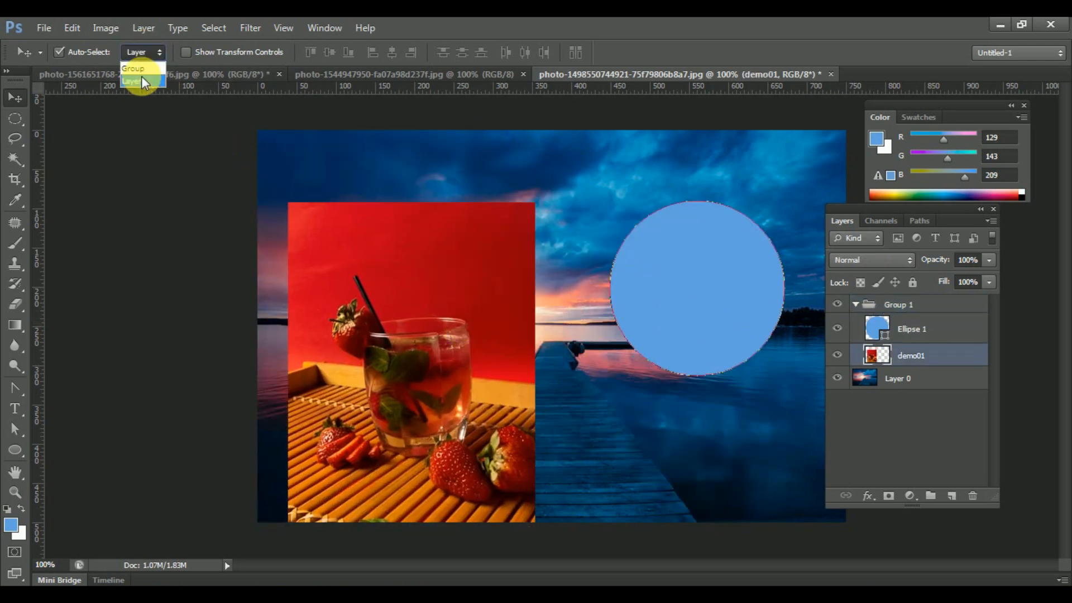
{"action": "left_click", "coordinate": [142, 68]}
{"action": "left_click", "coordinate": [143, 82]}
{"action": "left_click_drag", "start_coordinate": [697, 309], "coordinate": [677, 397]}
{"action": "mouse_move", "coordinate": [505, 388]}
{"action": "left_mouse_down"}
{"action": "mouse_move", "coordinate": [508, 348]}
{"action": "mouse_move", "coordinate": [443, 356]}
{"action": "mouse_move", "coordinate": [494, 373]}
{"action": "left_mouse_up"}
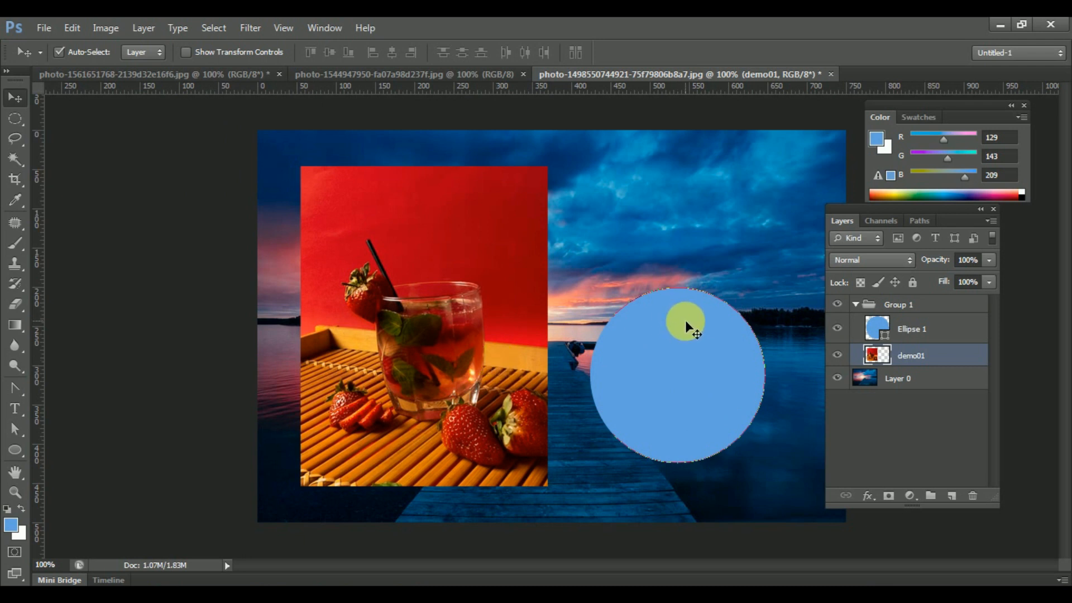
{"action": "left_click", "coordinate": [654, 350]}
{"action": "left_click_drag", "start_coordinate": [654, 350], "coordinate": [645, 311]}
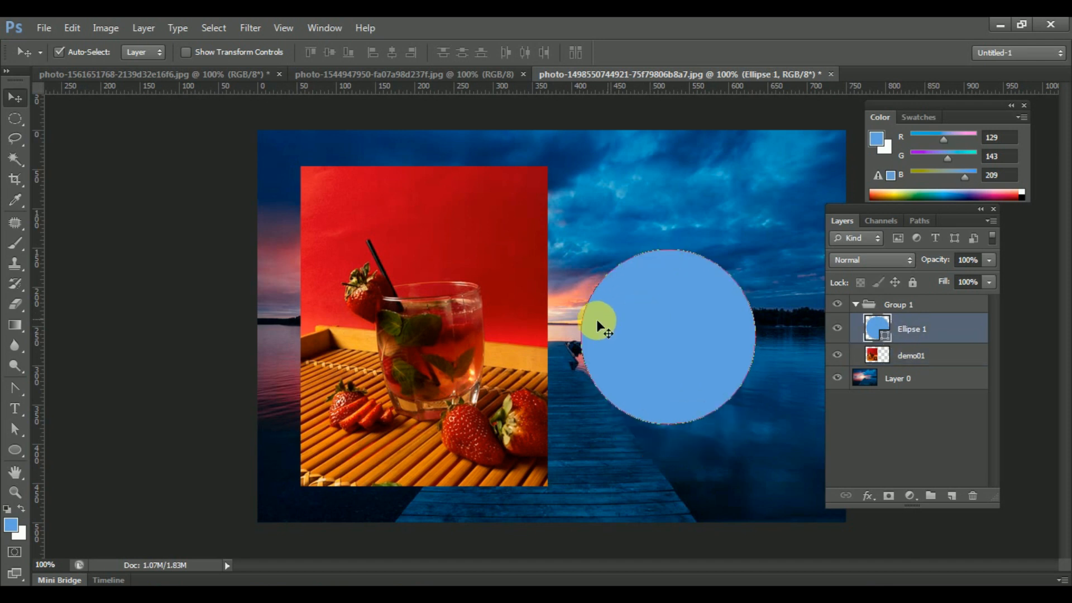
{"action": "left_click_drag", "start_coordinate": [515, 313], "coordinate": [524, 317]}
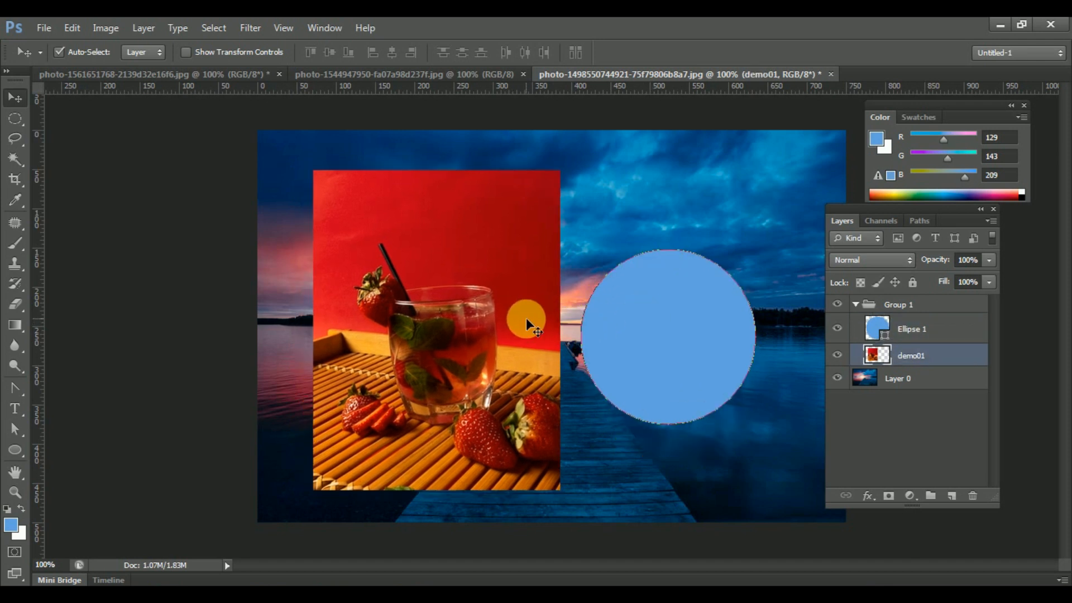